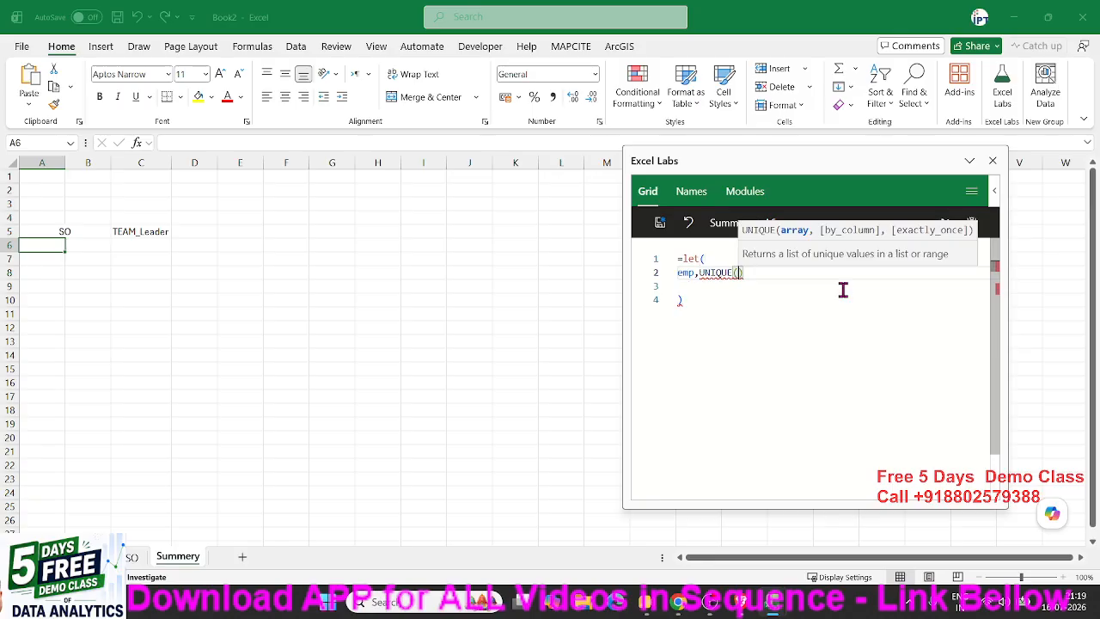
Step: Complete the LET formula for cell A6 by defining emp as UNIQUE(dt[Emp]) and returning emp, and save it to the sheet
text(dt[)
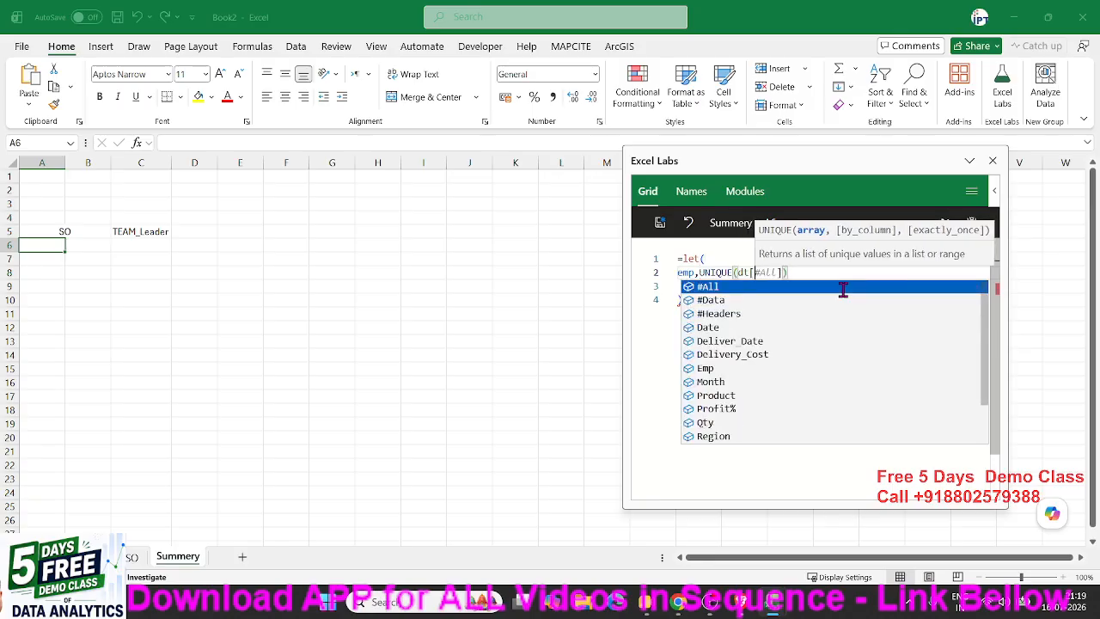
text(e)
key(Tab)
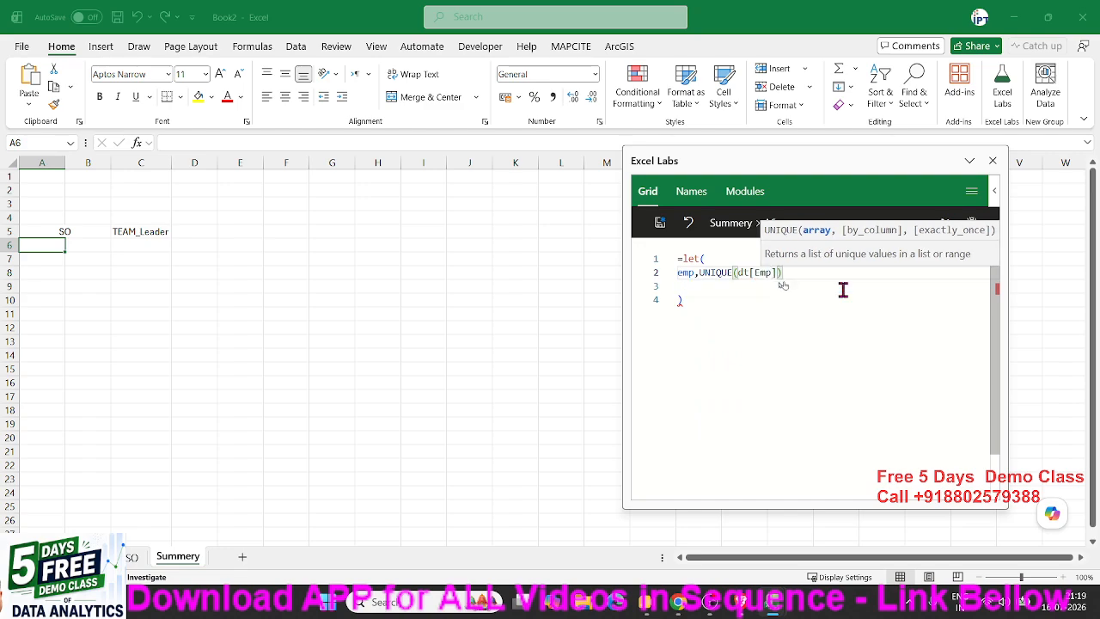
key(Right)
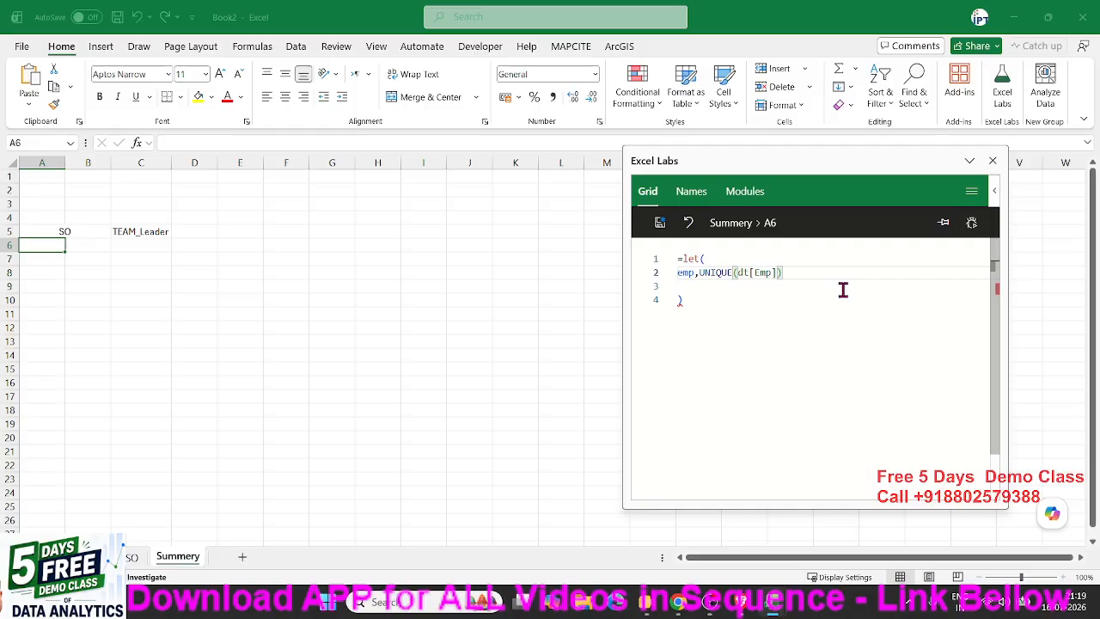
text(,)
key(Return)
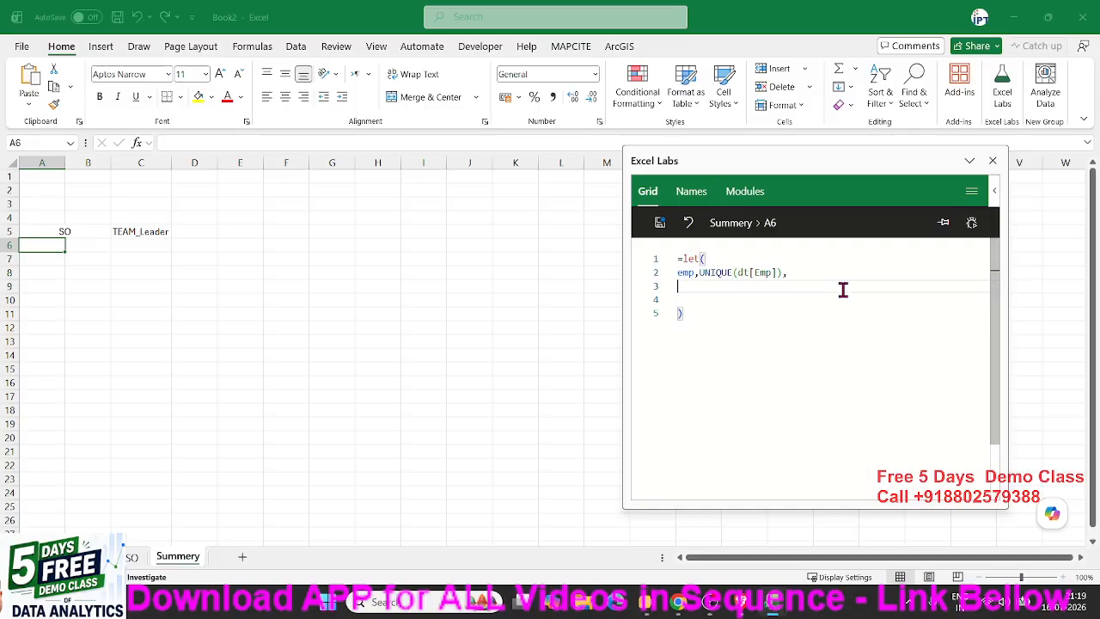
text(emp)
click(659, 223)
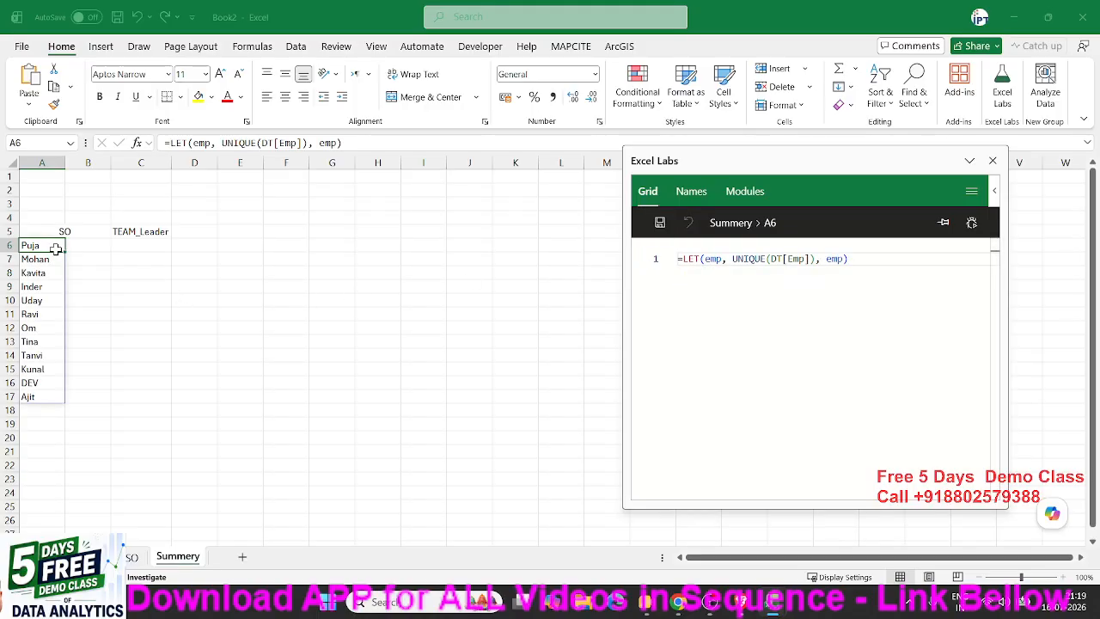
drag(55, 248, 40, 397)
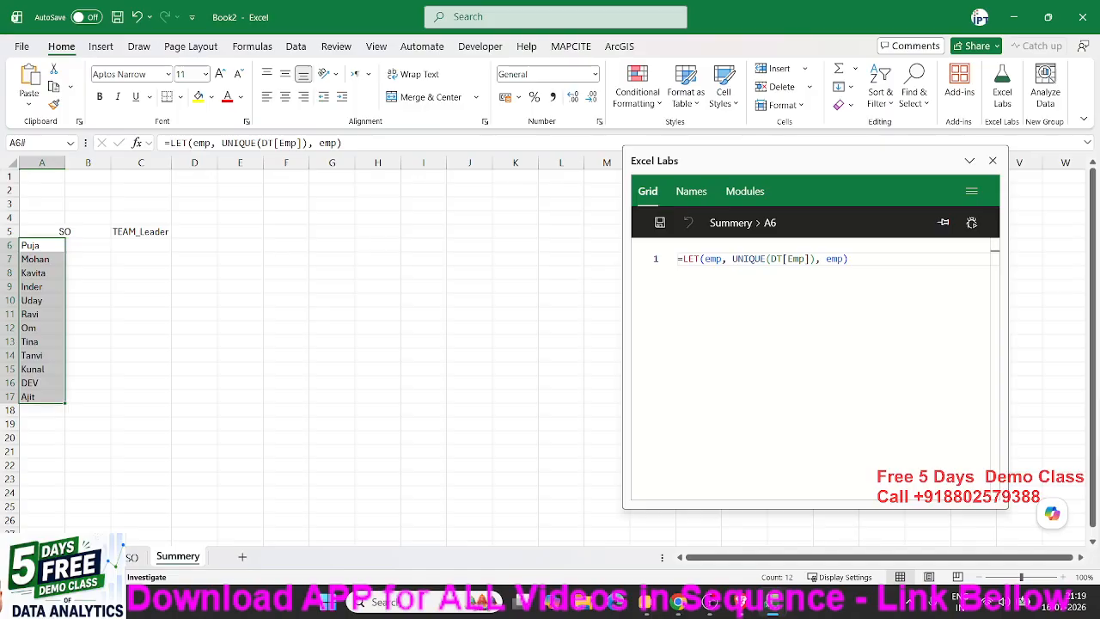
key(alt+Tab)
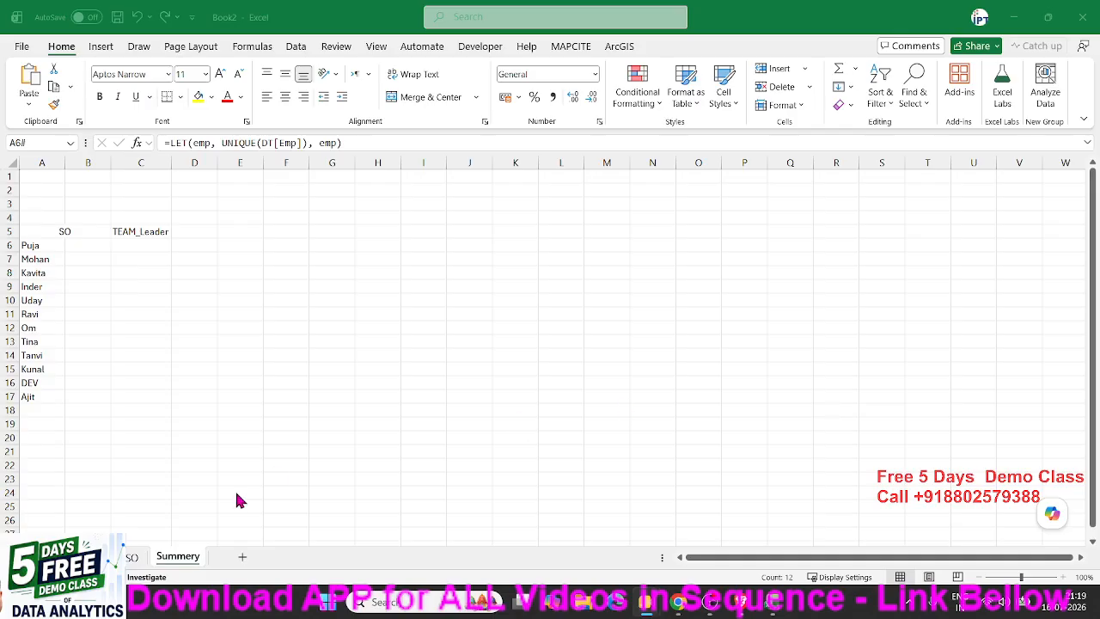
key(alt+Tab)
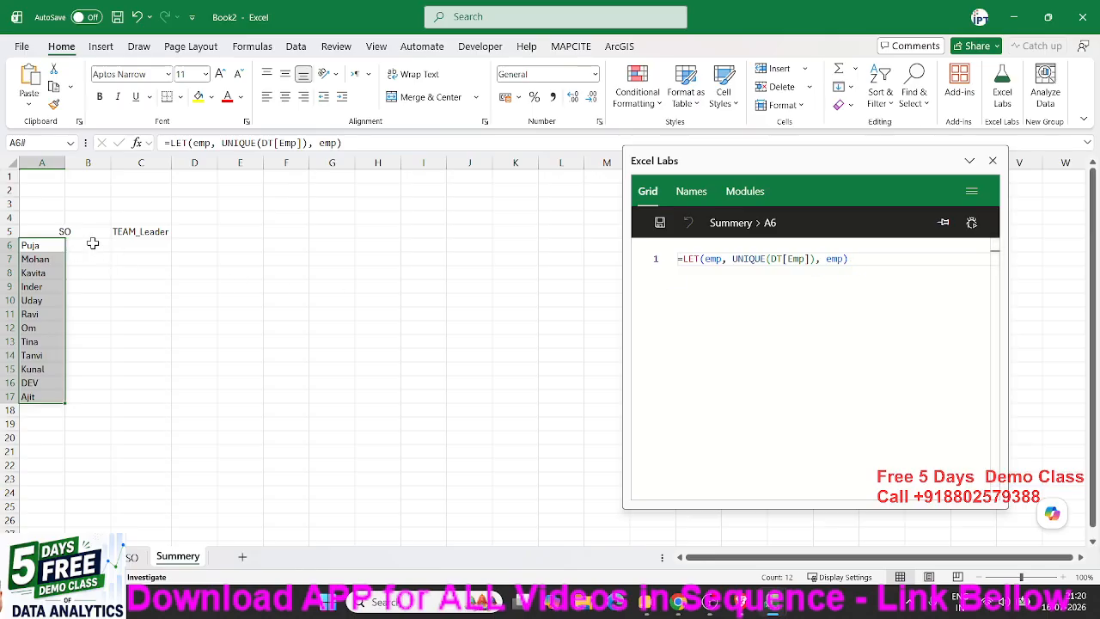
Step: Check the table name of the Emp, Team and Pic table on the SO sheet and return to the Summery sheet
click(131, 558)
click(60, 323)
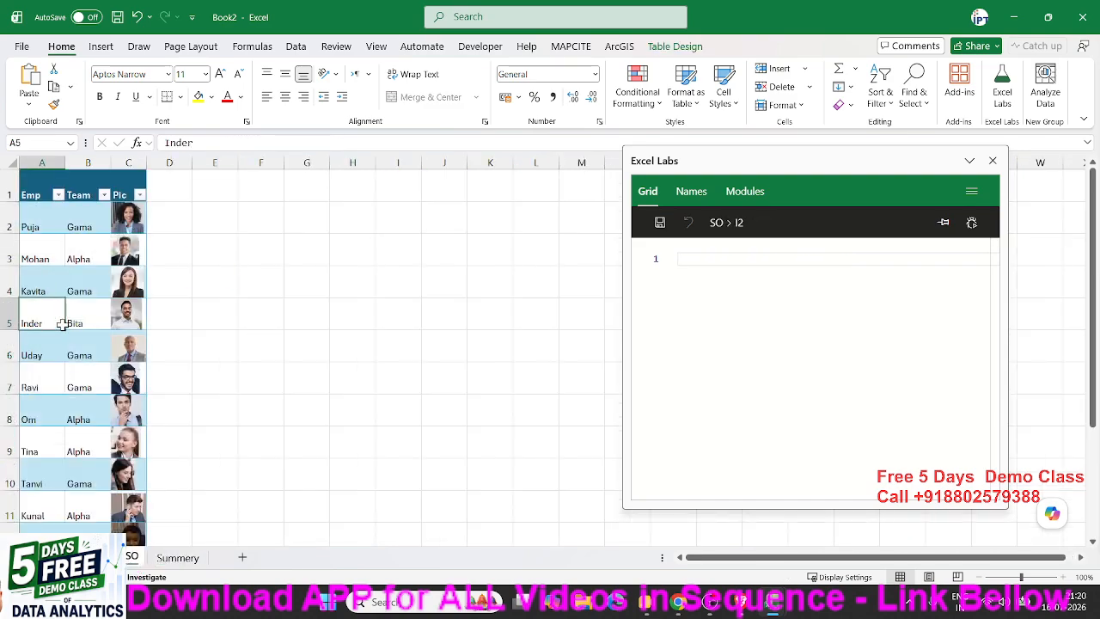
click(662, 51)
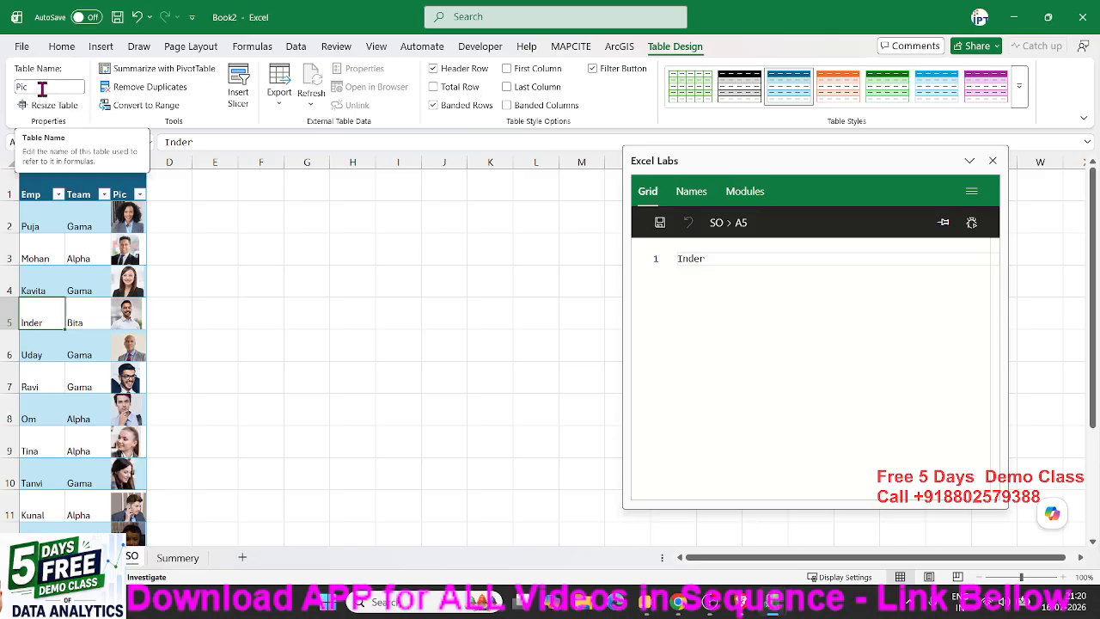
click(167, 559)
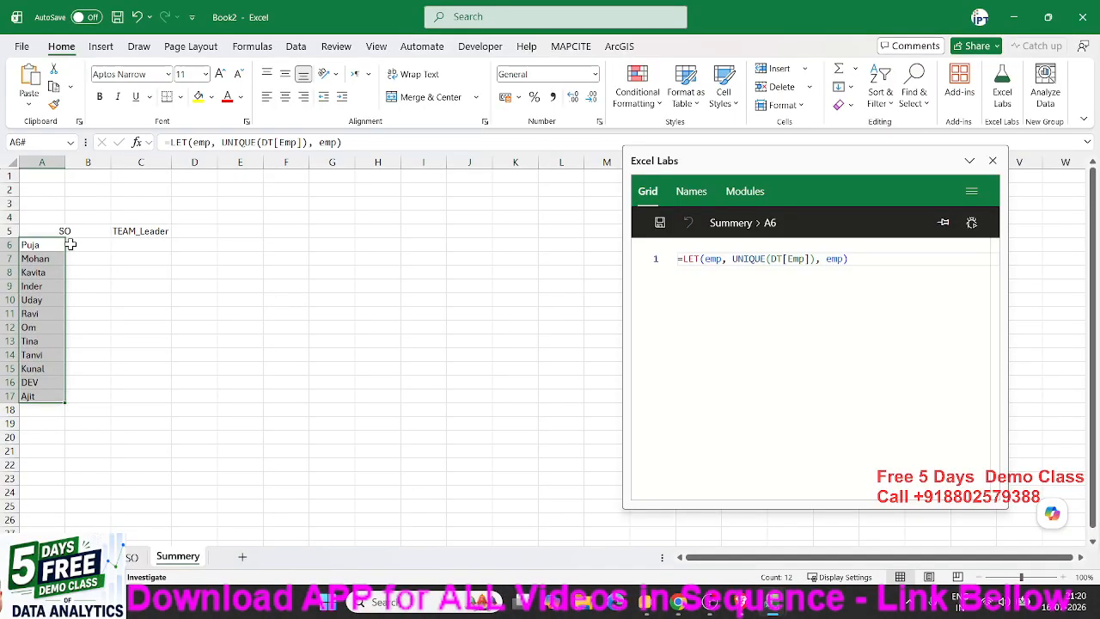
key(Right)
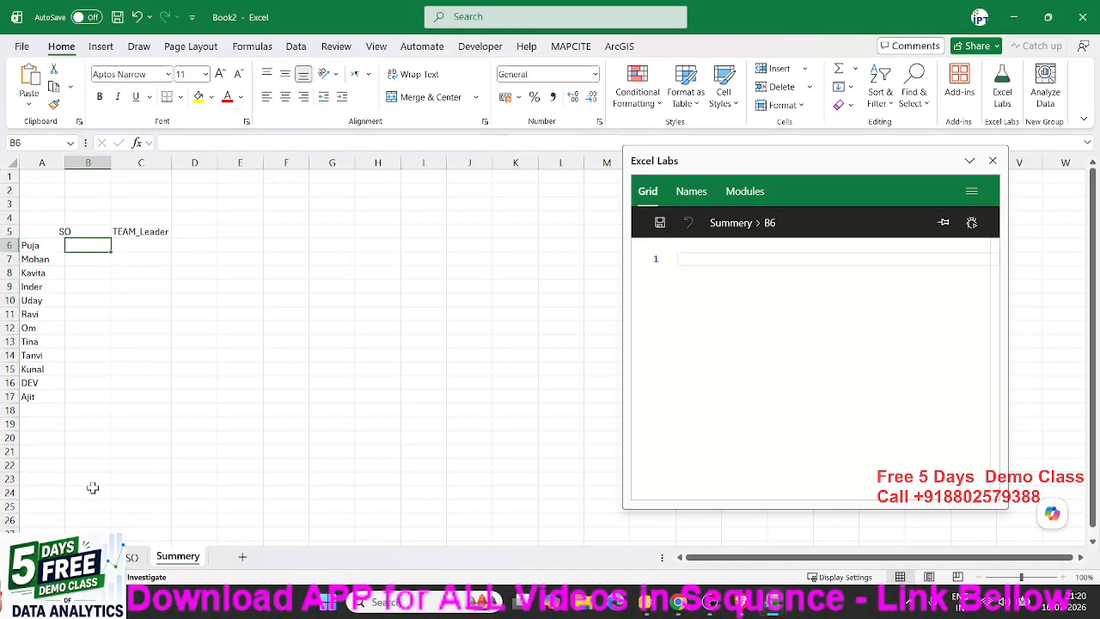
Step: Remove the closing emp argument from A6's LET formula and start a new line with a variable named pc
click(34, 245)
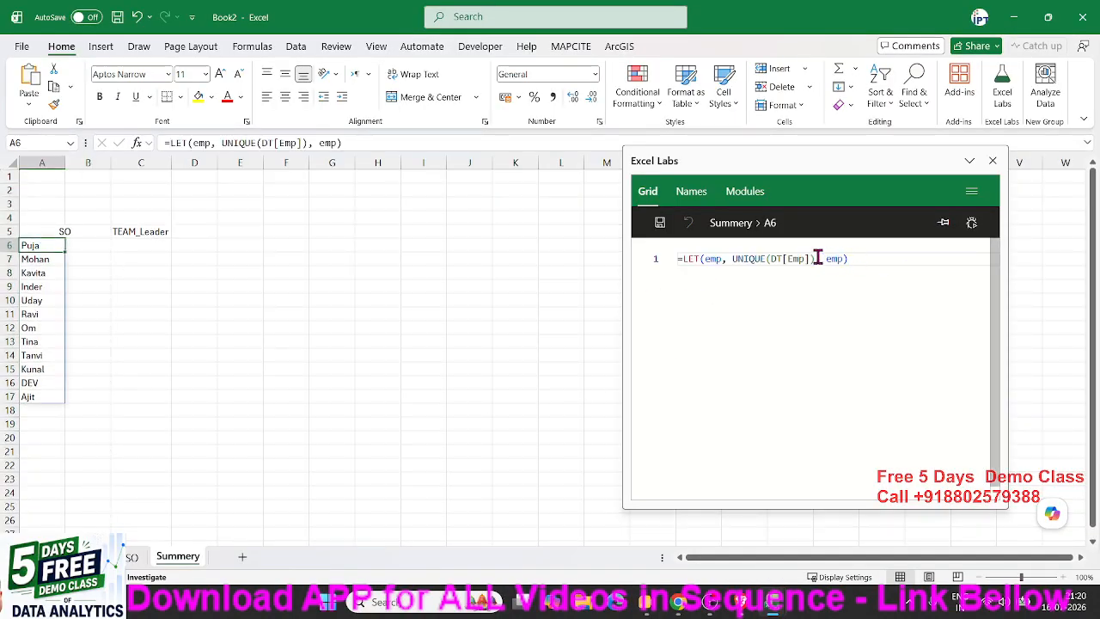
drag(825, 258, 861, 260)
key(BackSpace)
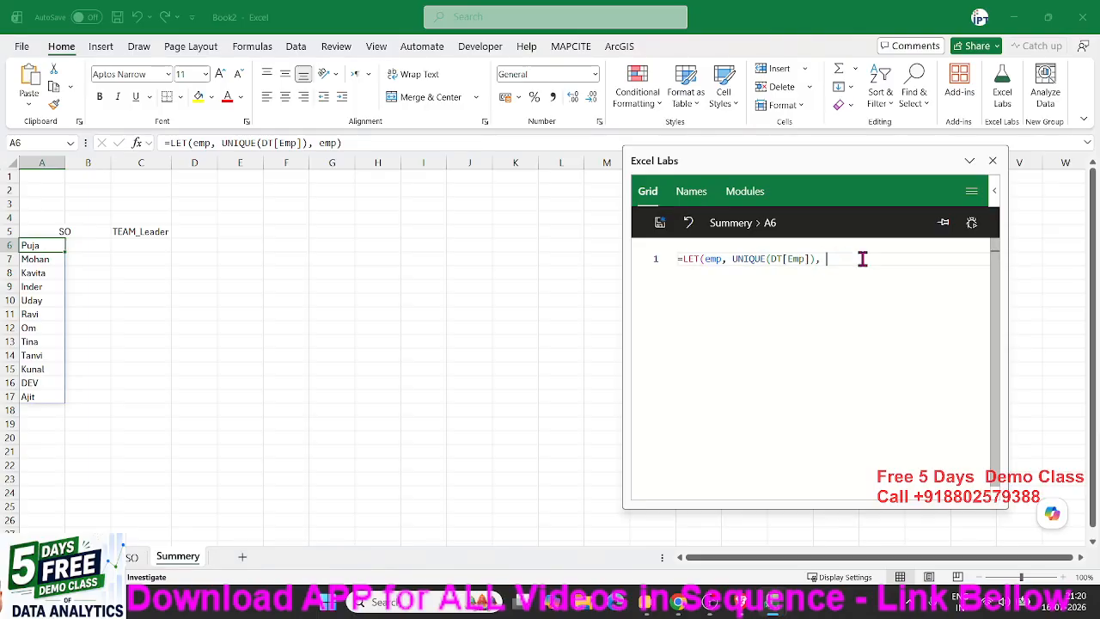
key(Return)
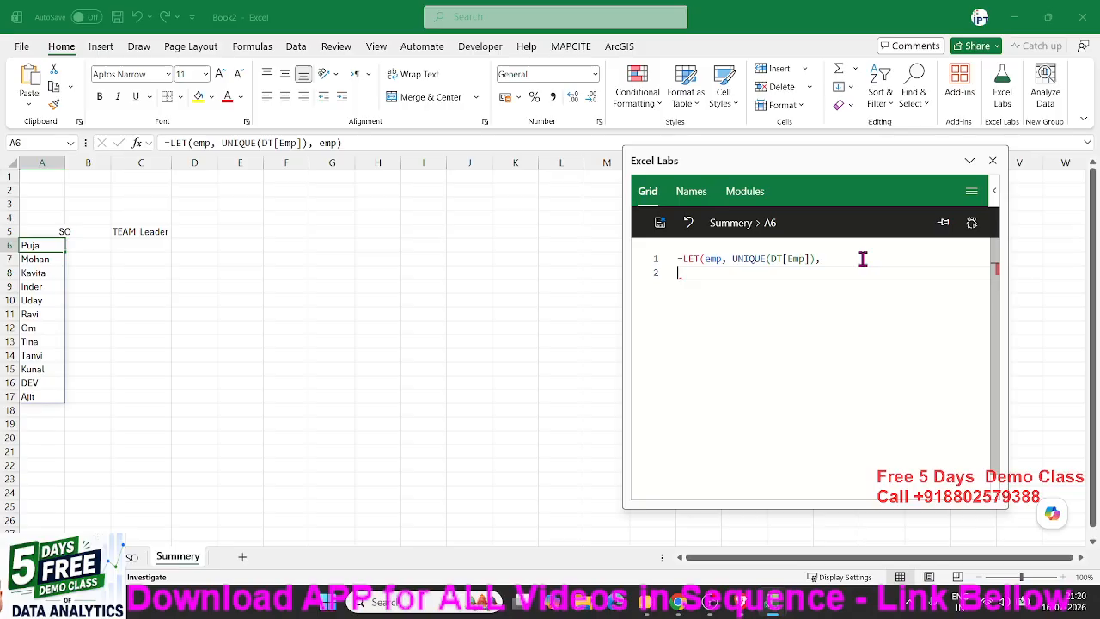
text(pi)
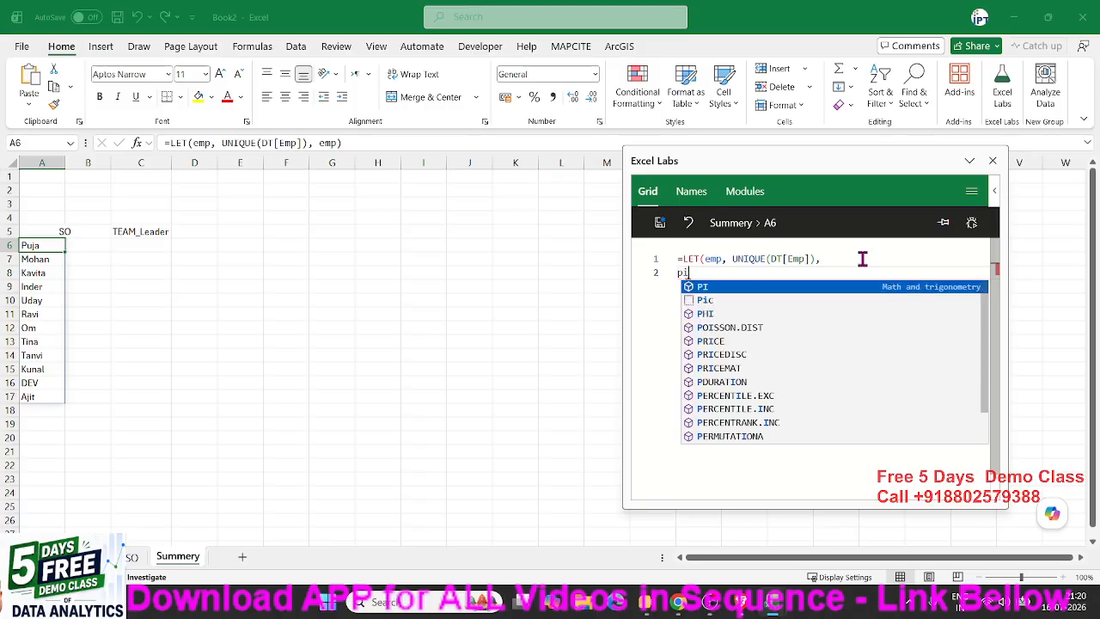
text(c)
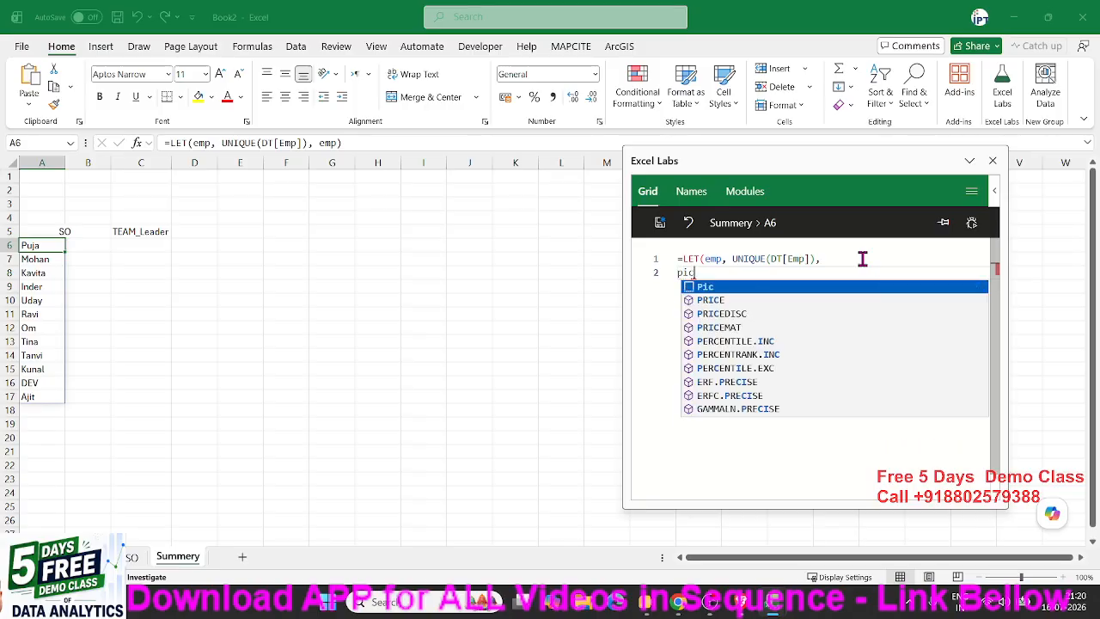
key(BackSpace)
key(BackSpace)
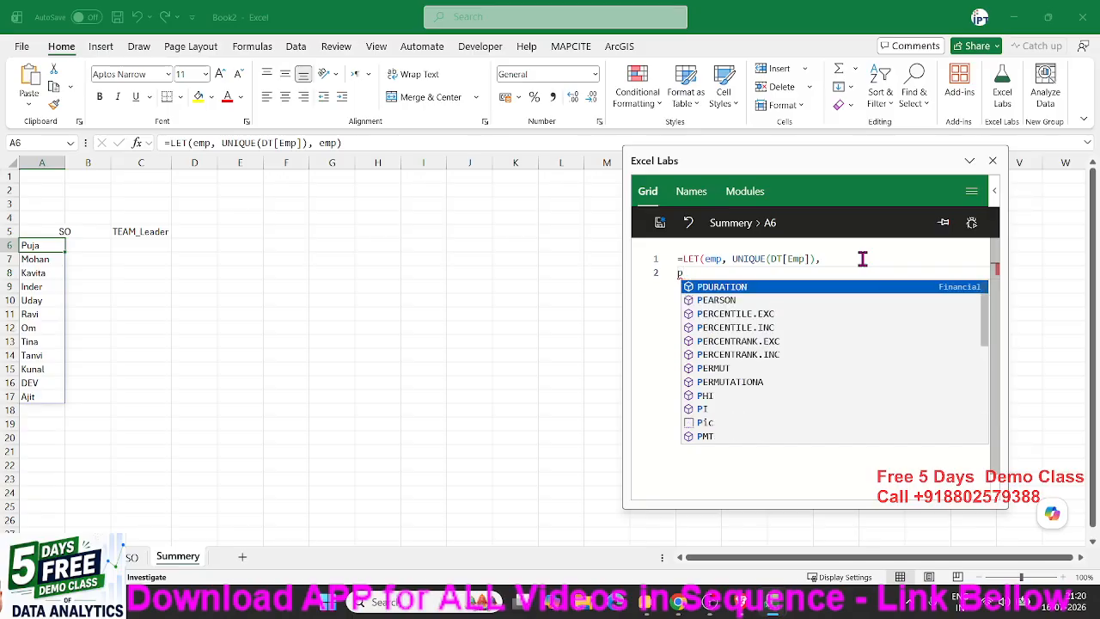
text(c)
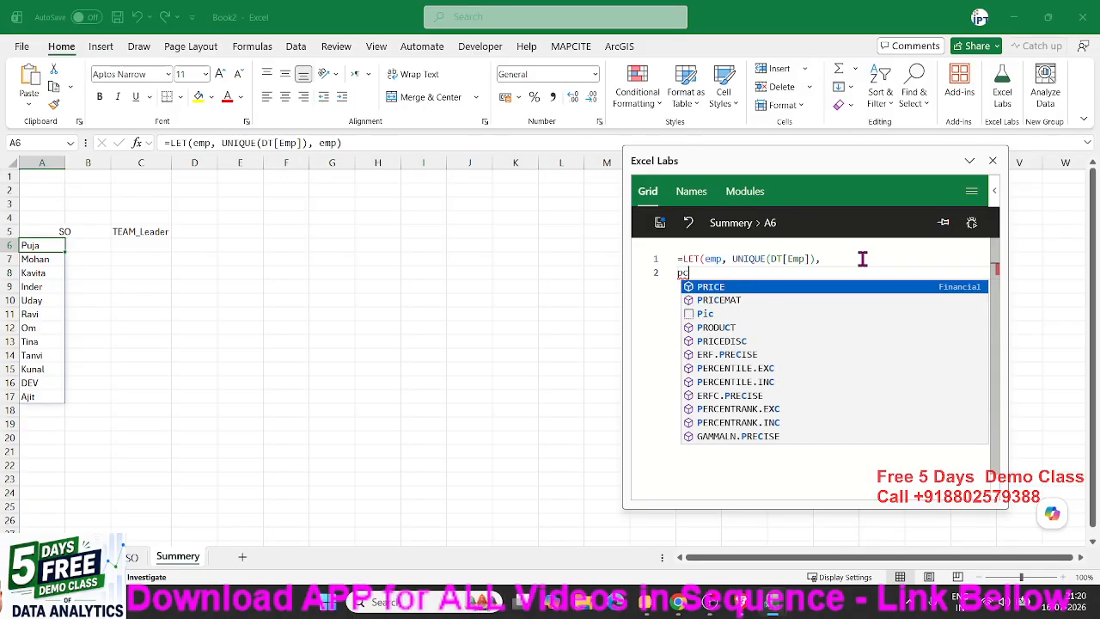
text(,)
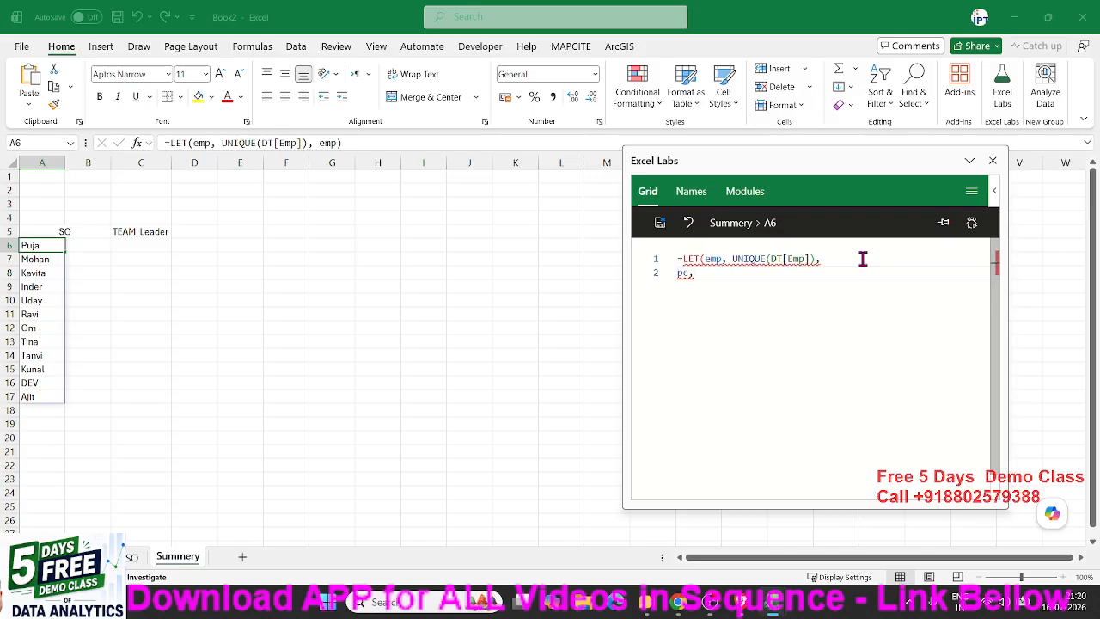
Step: Assign pc a VLOOKUP that looks up emp in the table array Pic[#All]
text(vl)
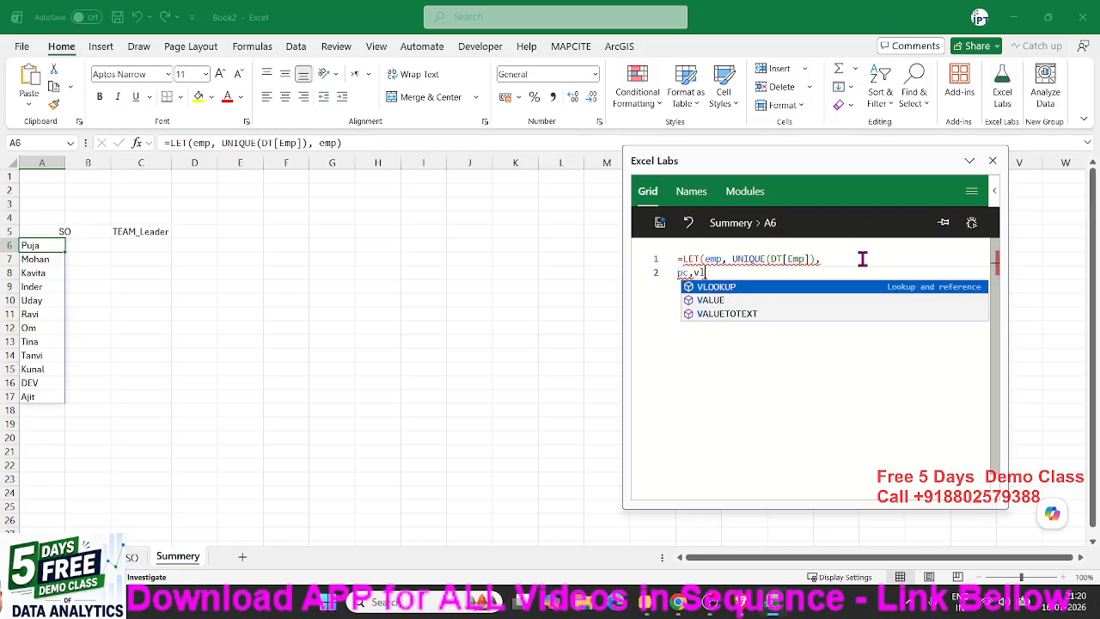
key(Tab)
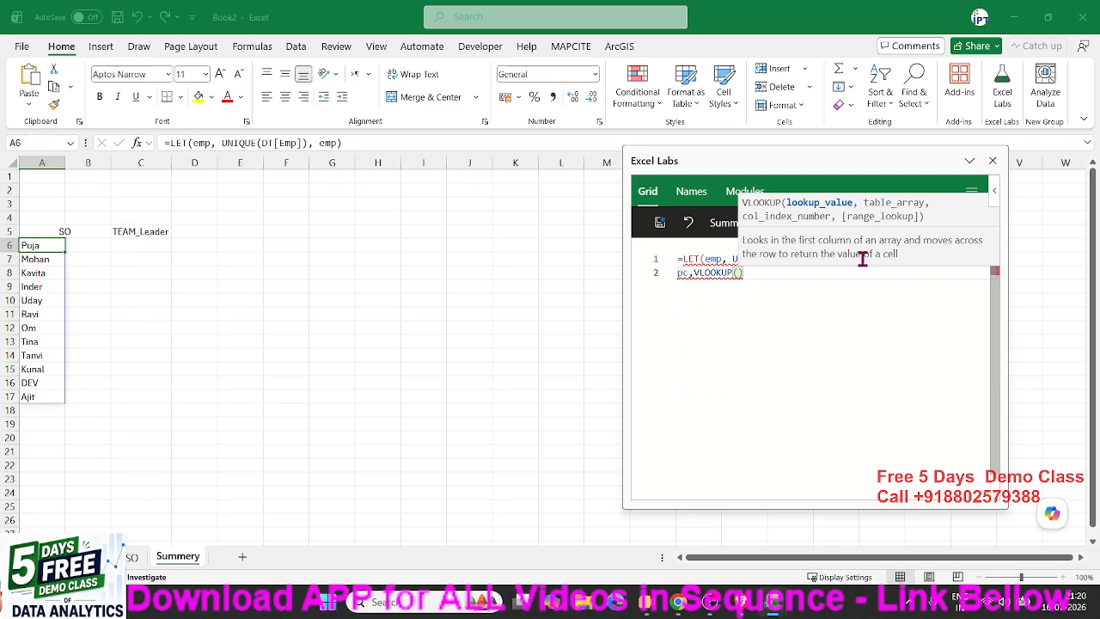
text(emp)
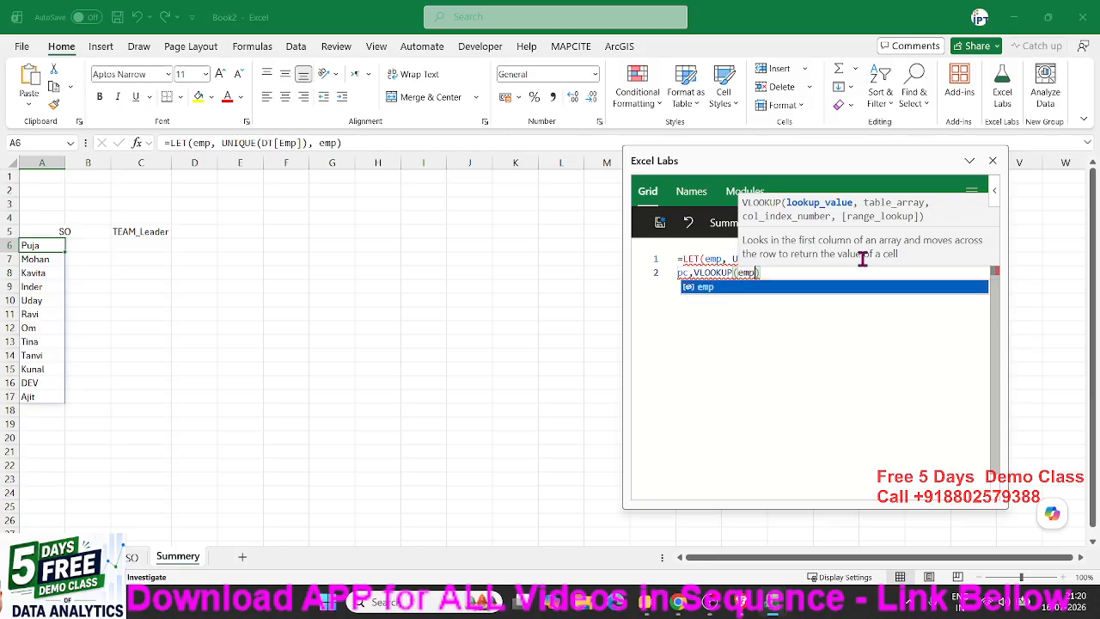
text(,)
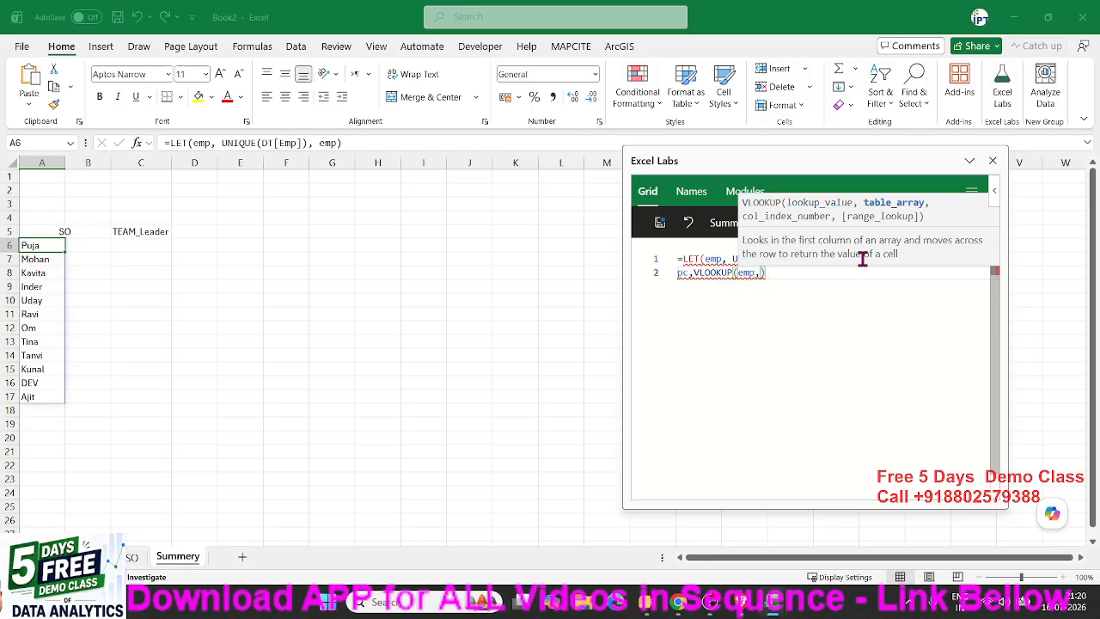
text(pc)
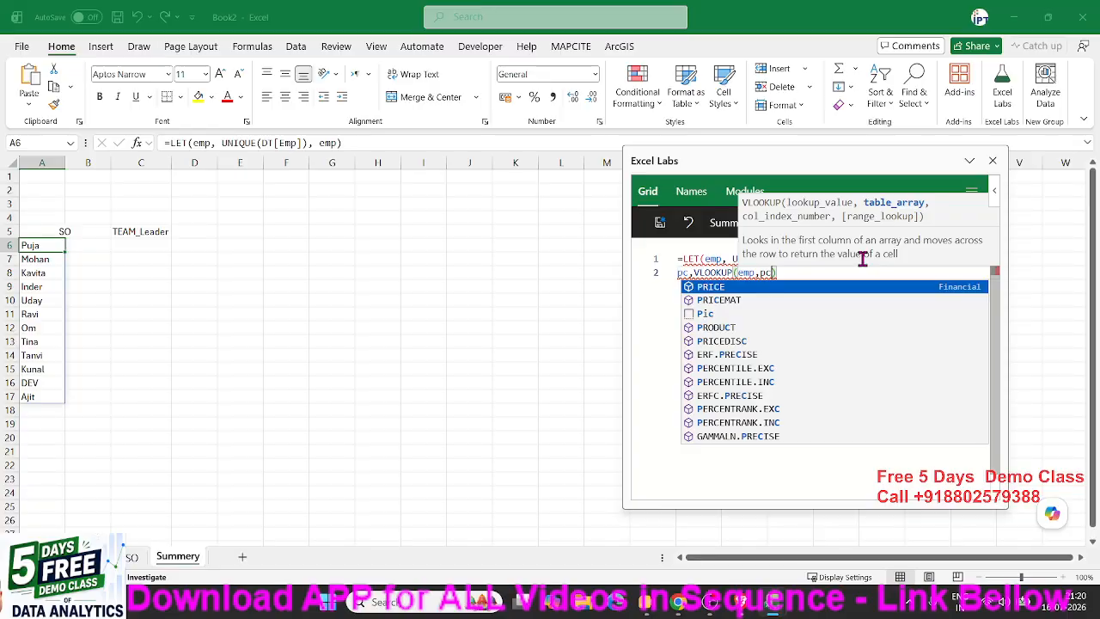
key(Down)
key(Down)
key(Tab)
text([)
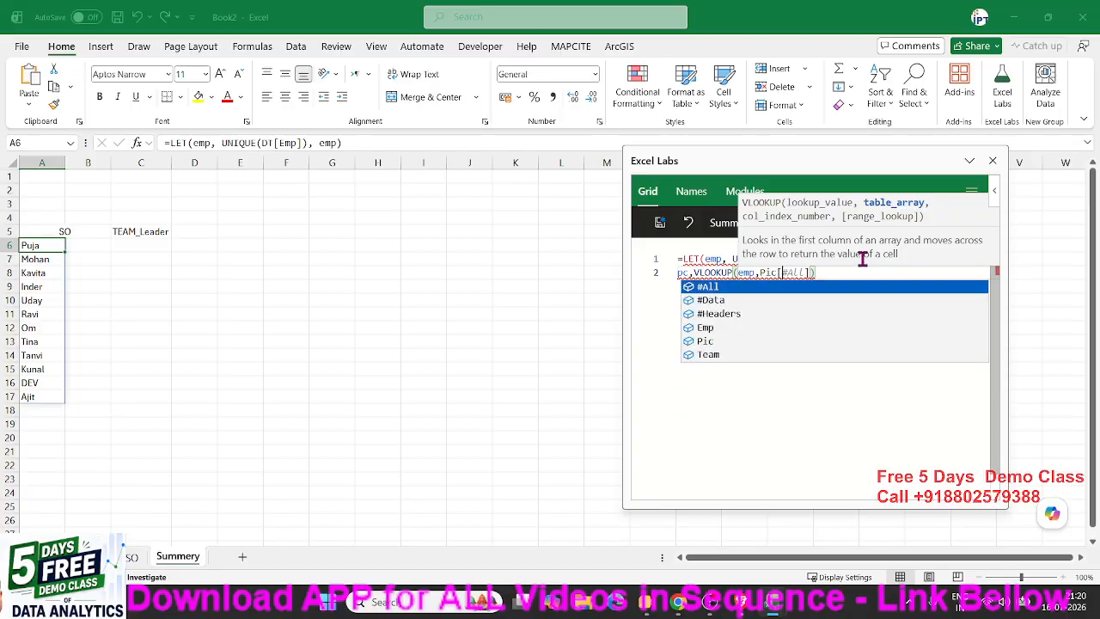
click(816, 286)
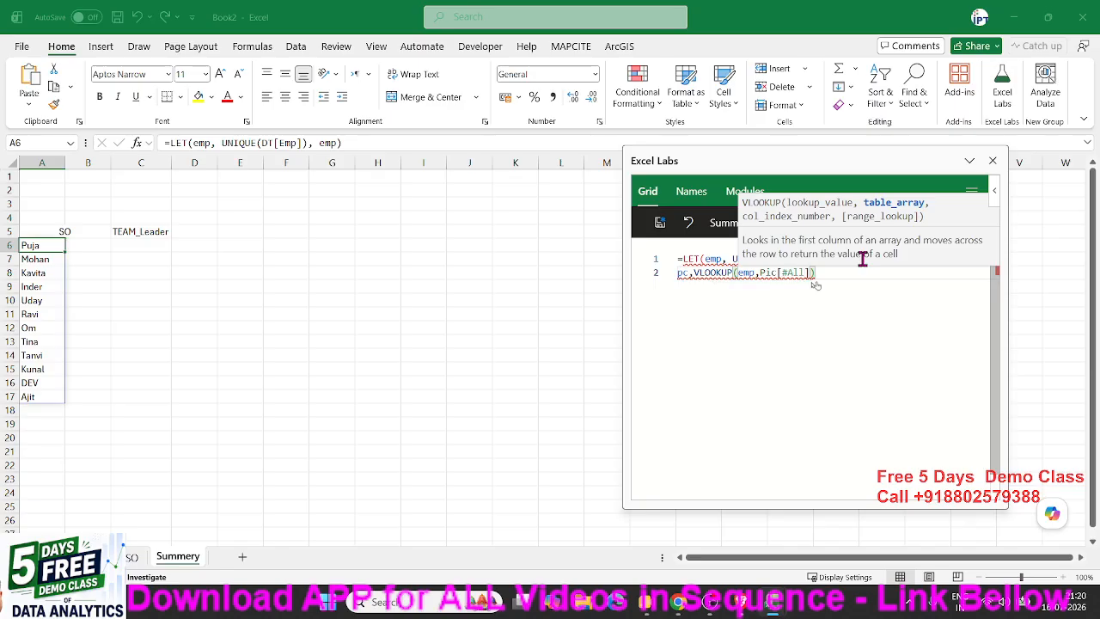
Step: Finish the VLOOKUP with column index 2 and range lookup 0, and start a new formula line
text(,)
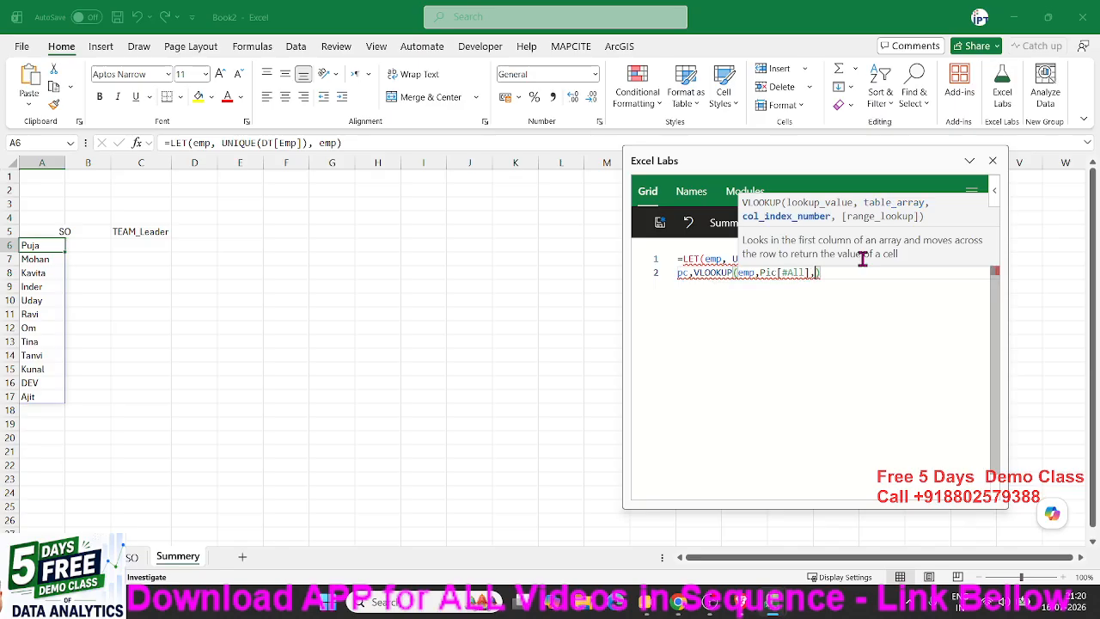
text(2,0)
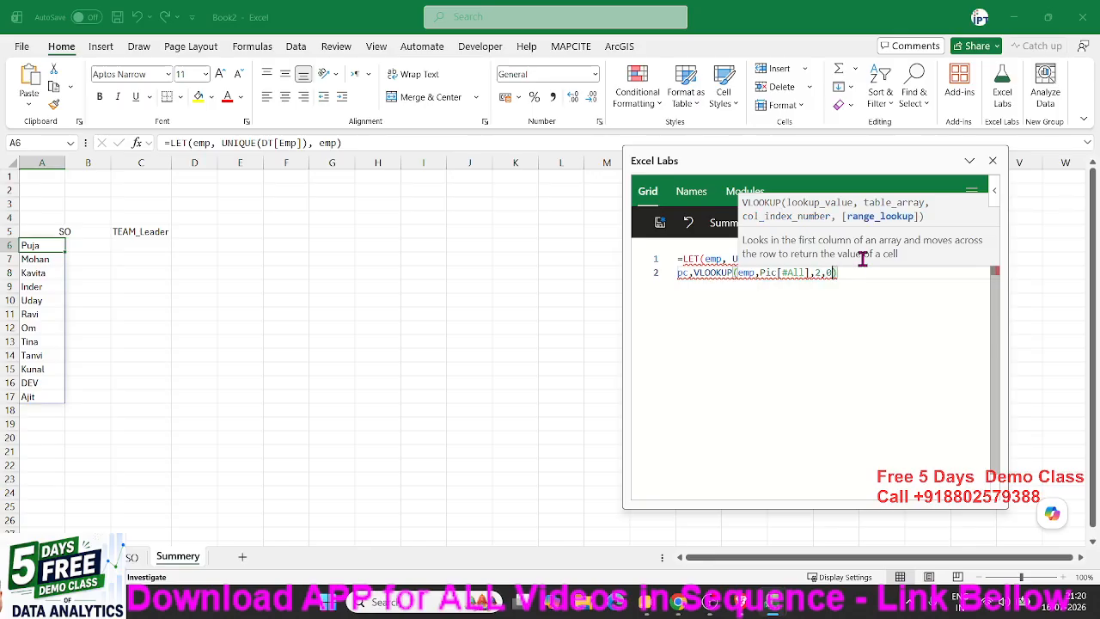
text(),)
key(Return)
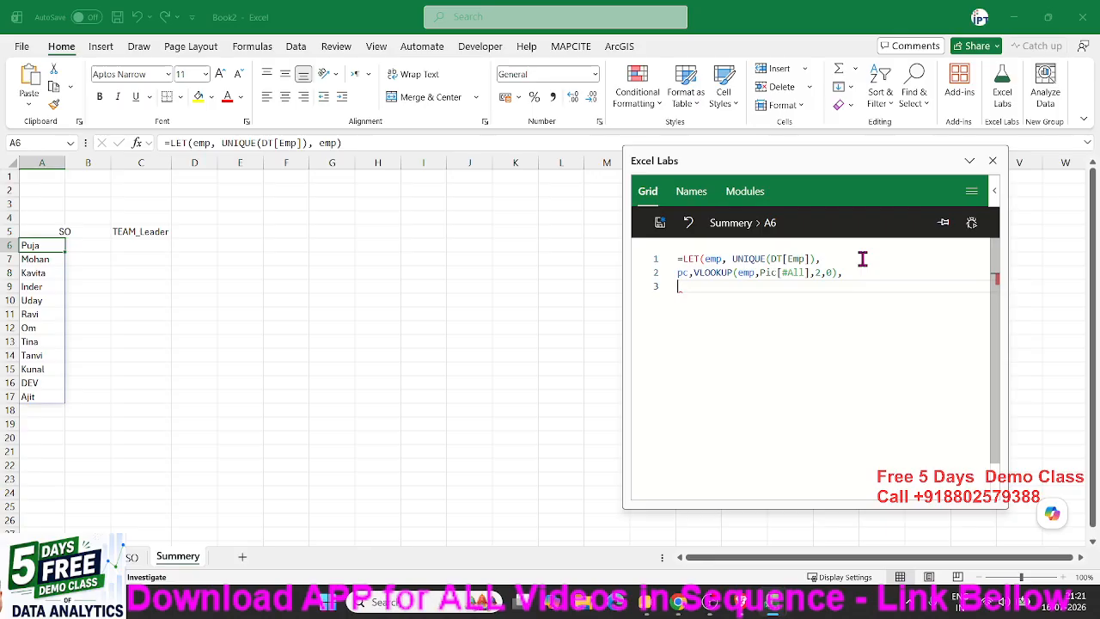
text(sh)
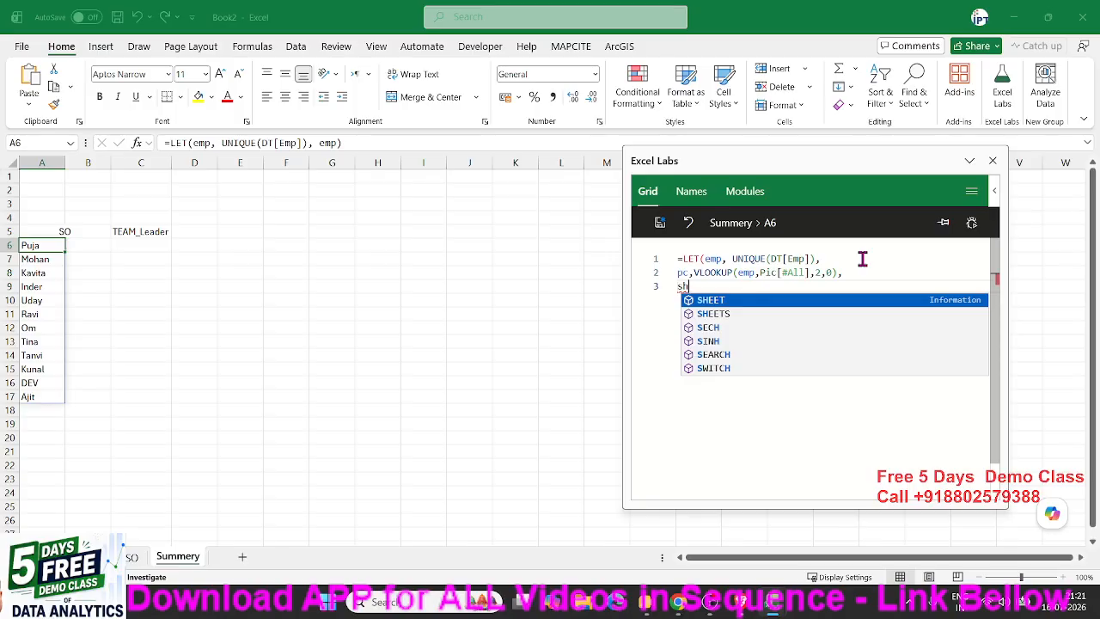
key(BackSpace)
text(h)
key(BackSpace)
key(BackSpace)
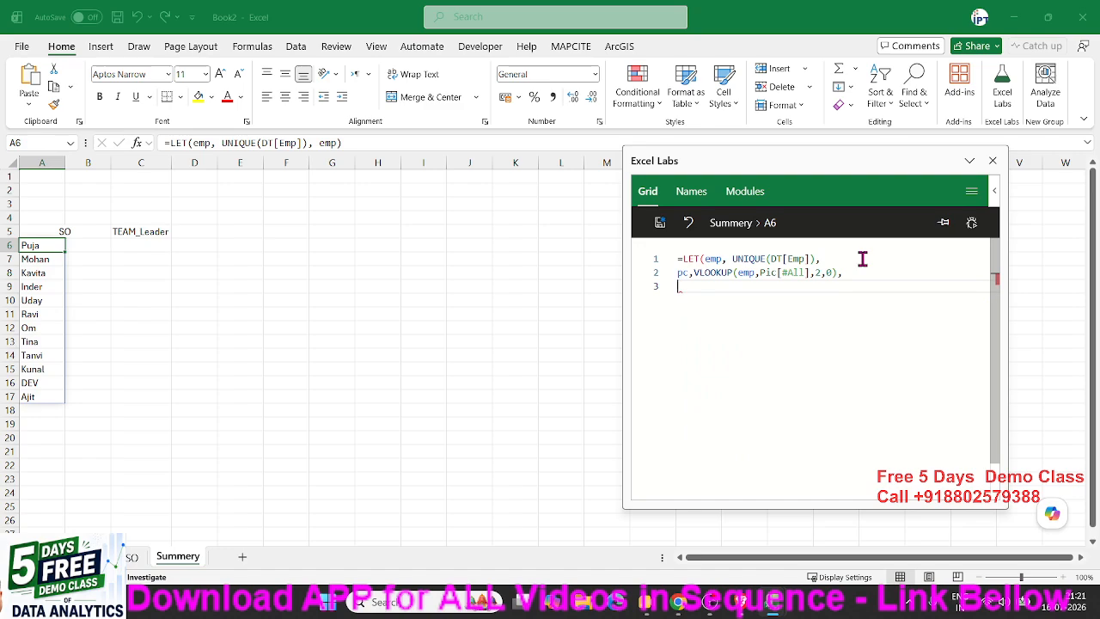
Step: Add HSTACK(emp,pc) as the LET formula's final argument, close the formula and save it to A6
text(hs)
key(Tab)
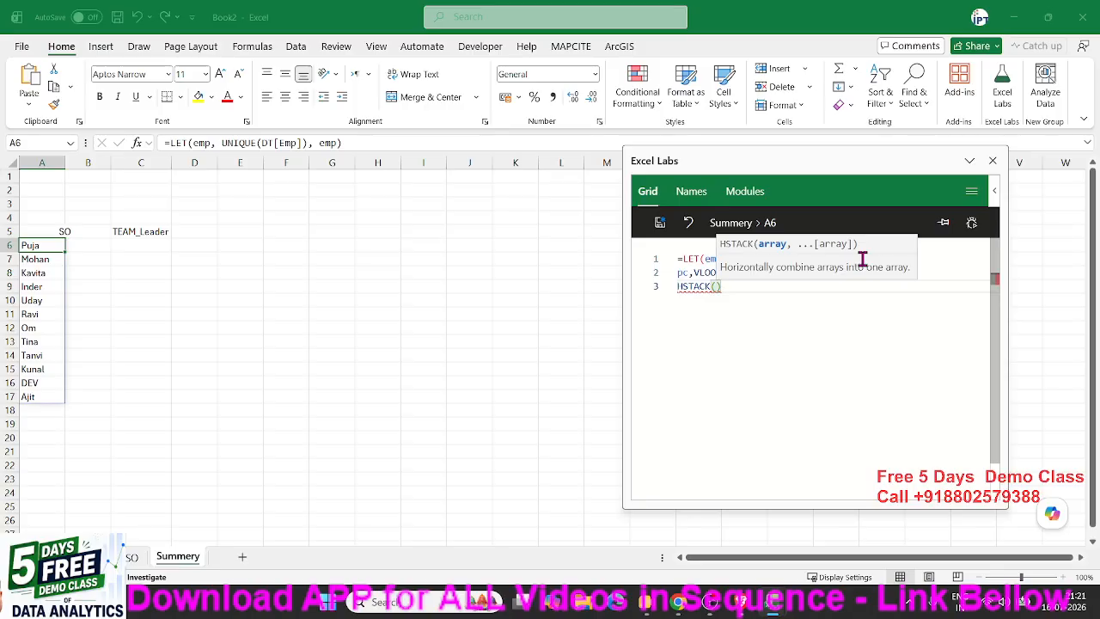
text(emp)
key(Tab)
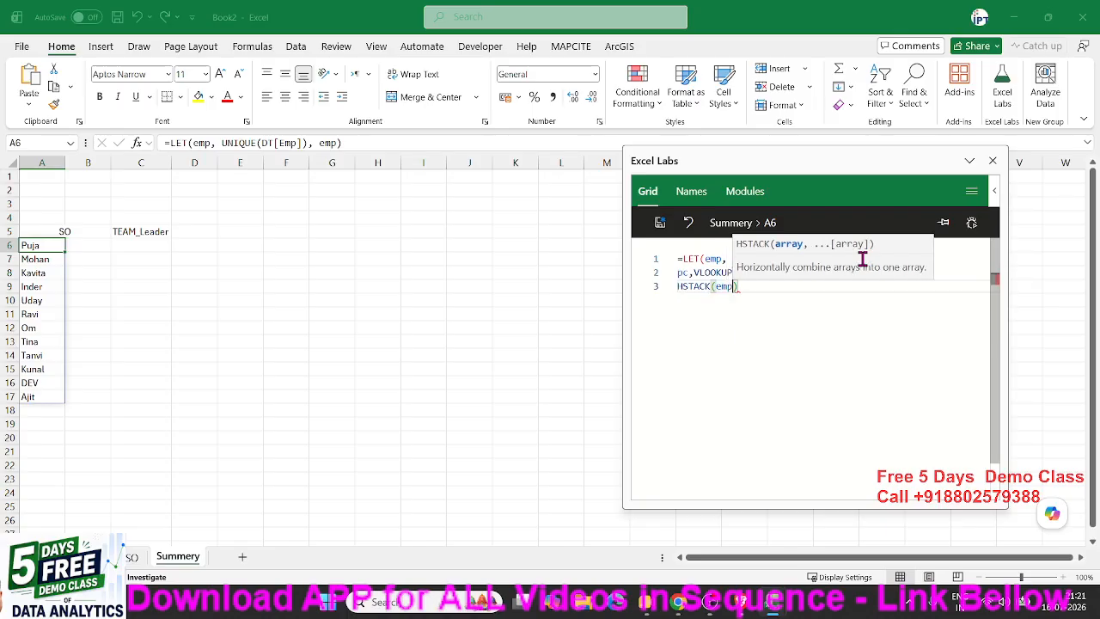
text(,pc)
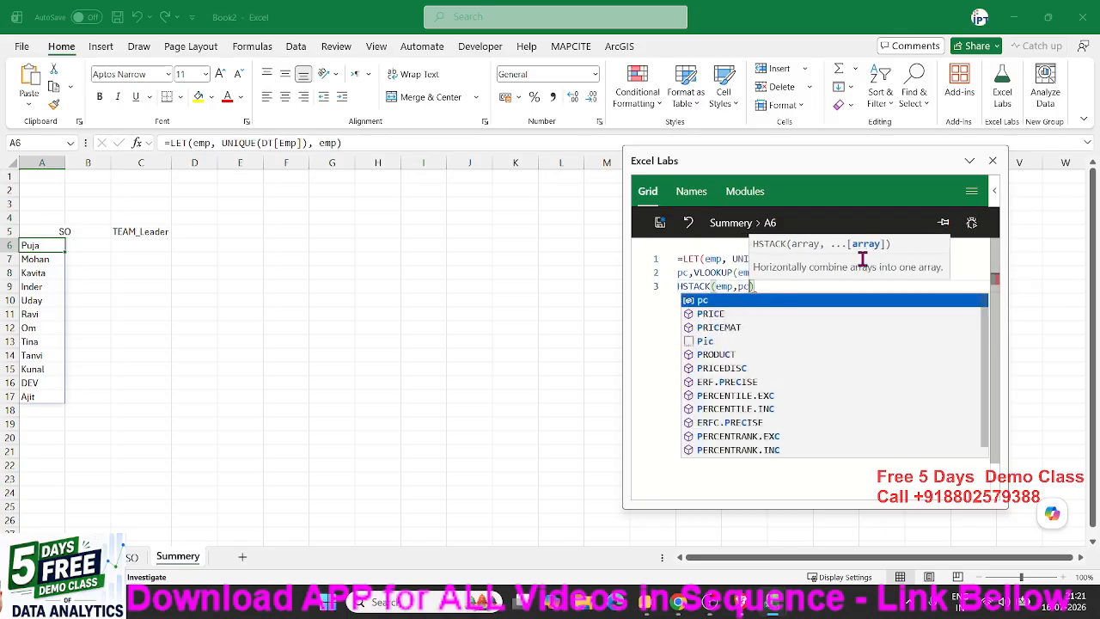
click(705, 272)
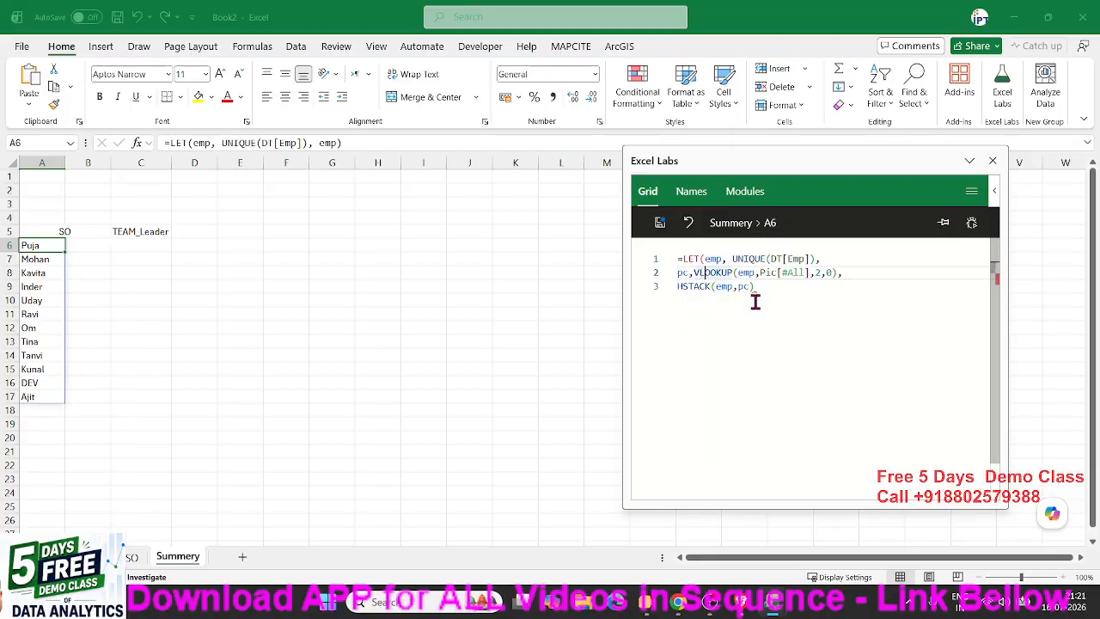
click(774, 297)
key(Return)
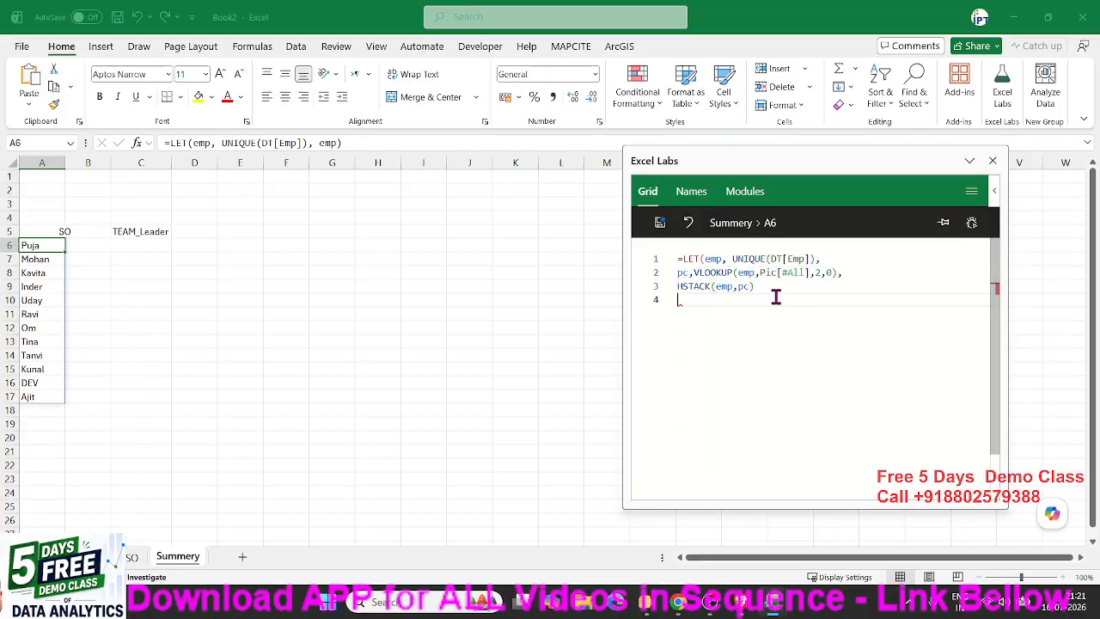
text())
click(660, 223)
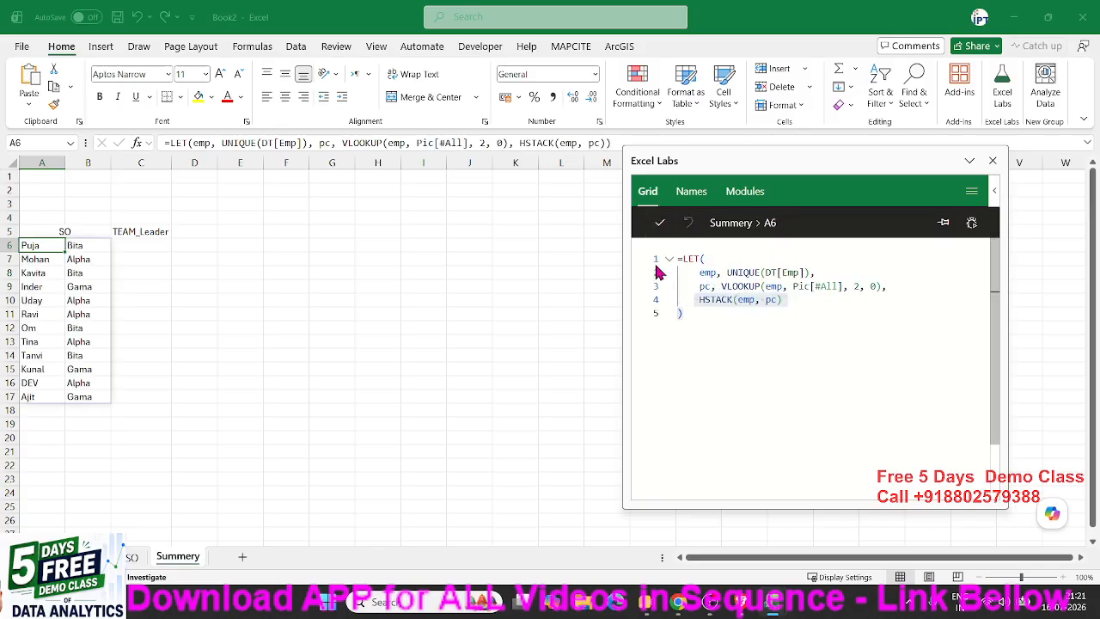
Step: Change the pc VLOOKUP's column index to 3, checking the columns on the SO sheet, and save the formula to A6
drag(687, 301, 779, 300)
double_click(856, 287)
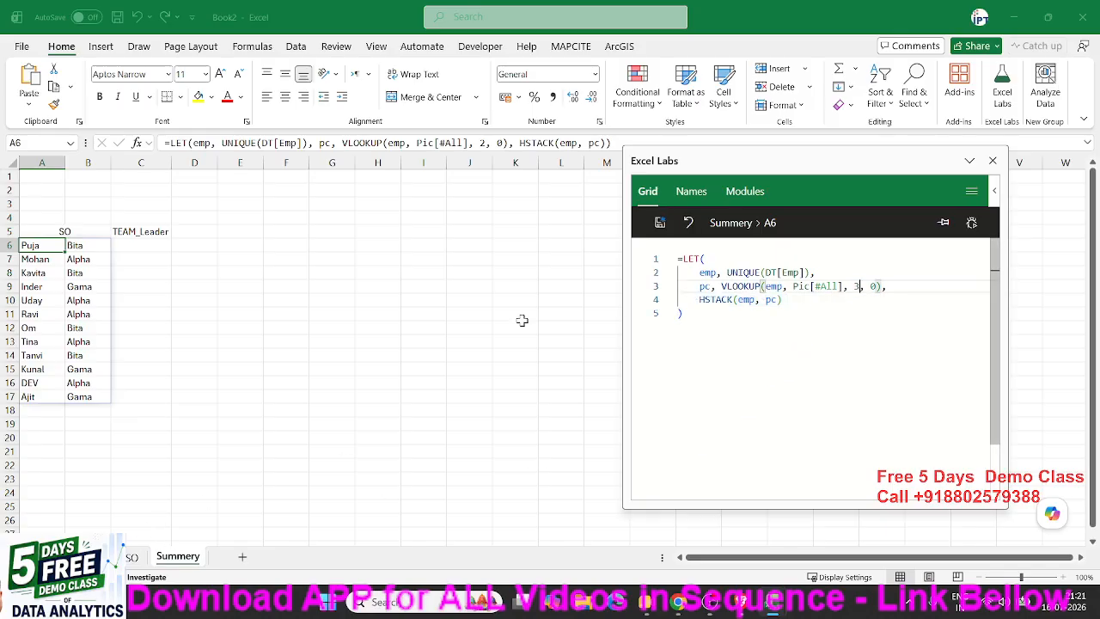
click(133, 557)
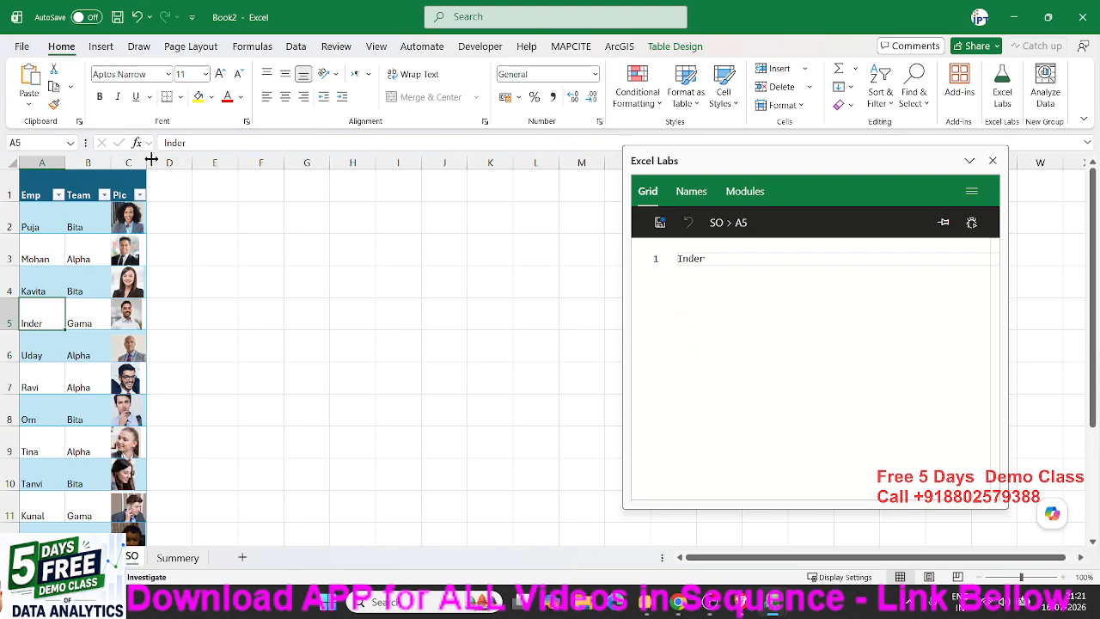
click(189, 543)
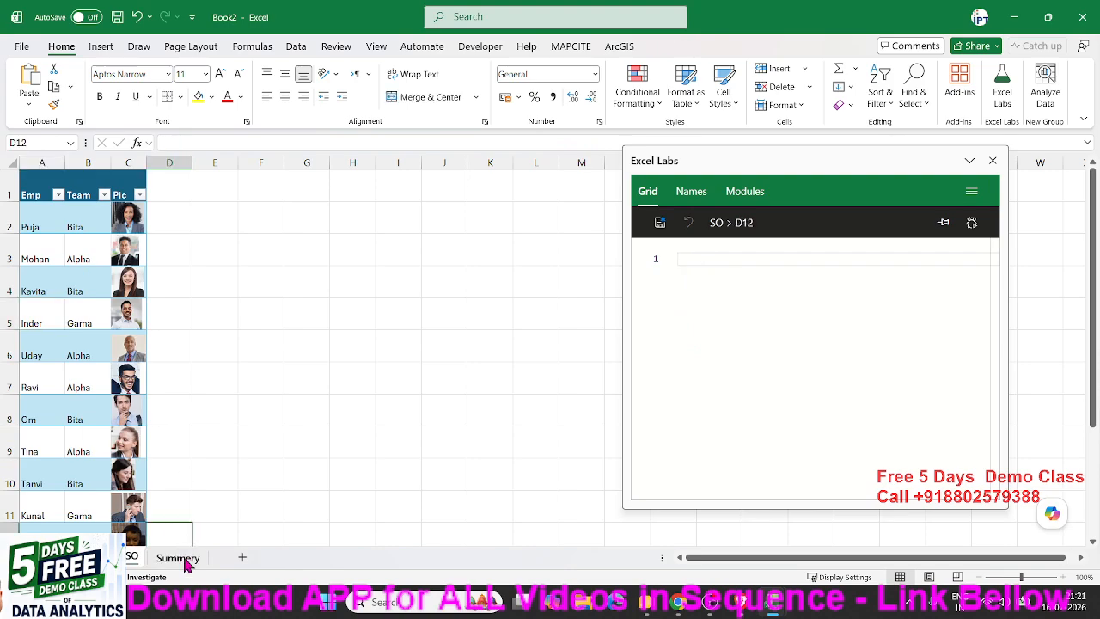
click(182, 558)
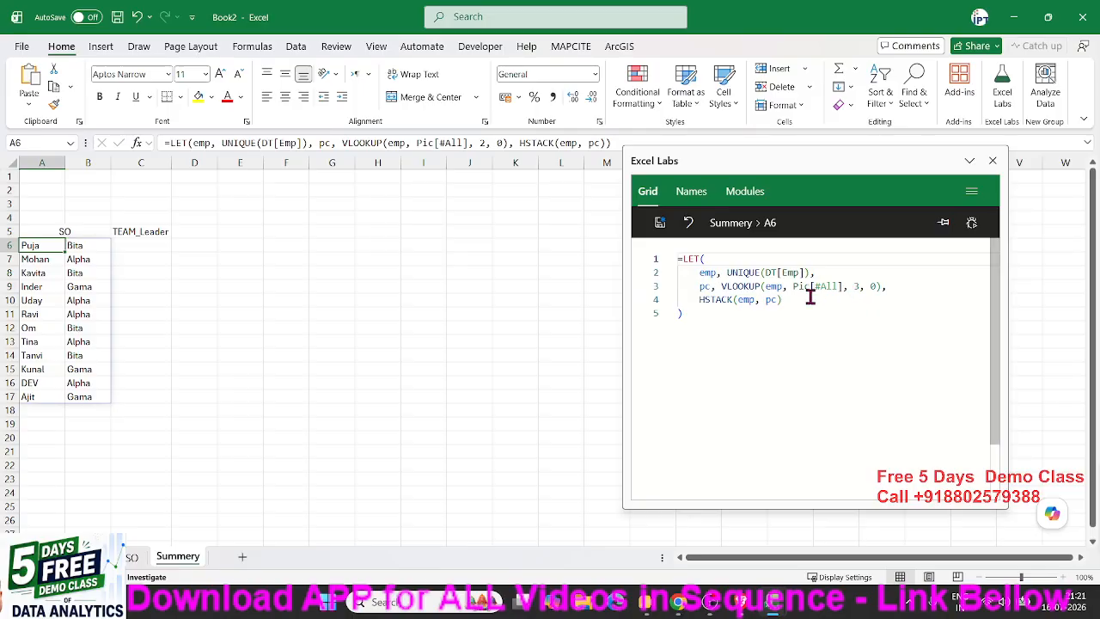
click(660, 222)
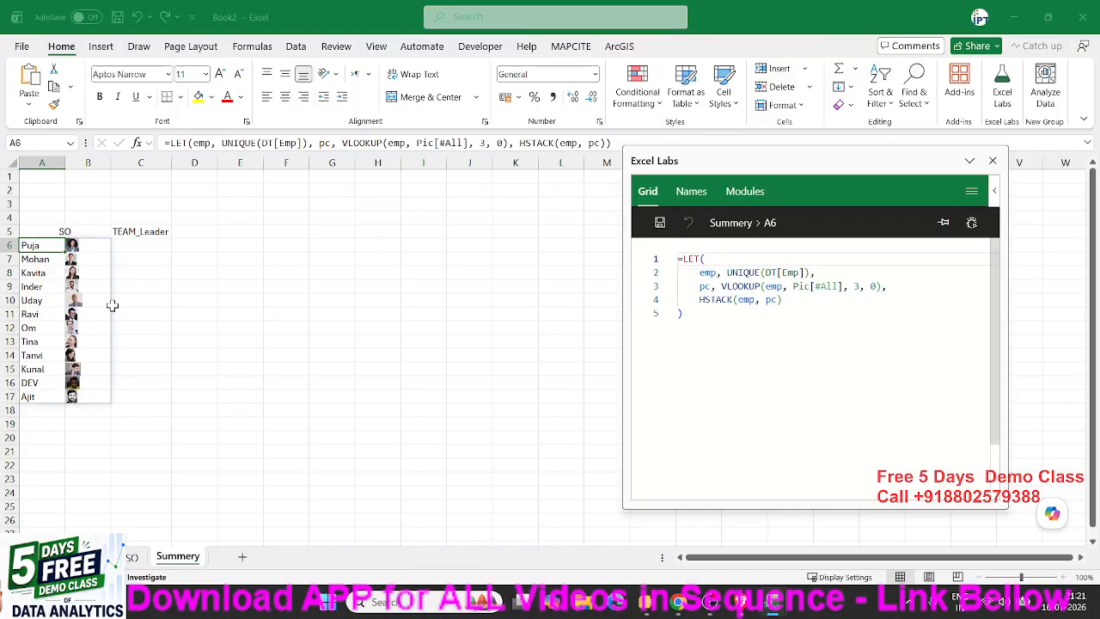
Step: Increase the height of rows 6 to 17 on the Summery sheet until the employee pictures fill column B
drag(10, 246, 5, 416)
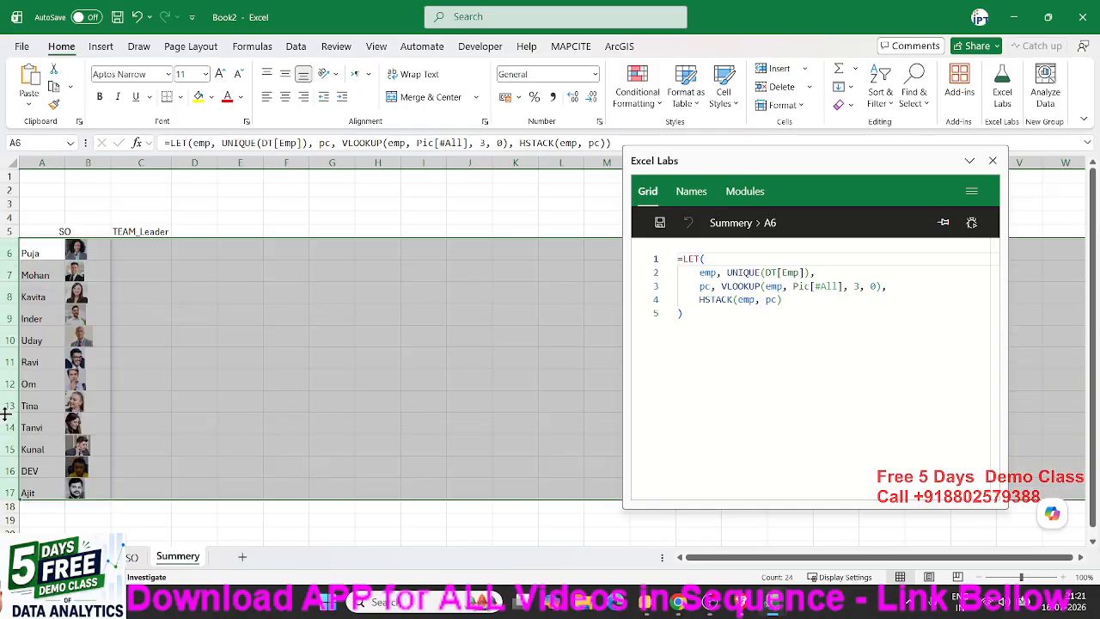
drag(11, 495, 5, 503)
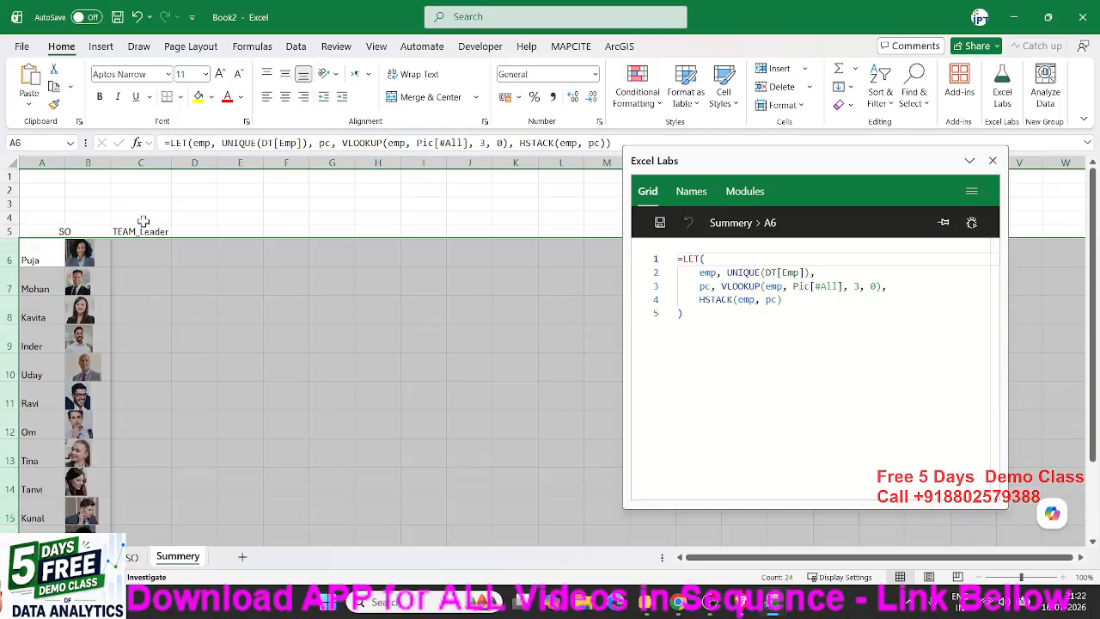
scroll(10, 367, down, 3)
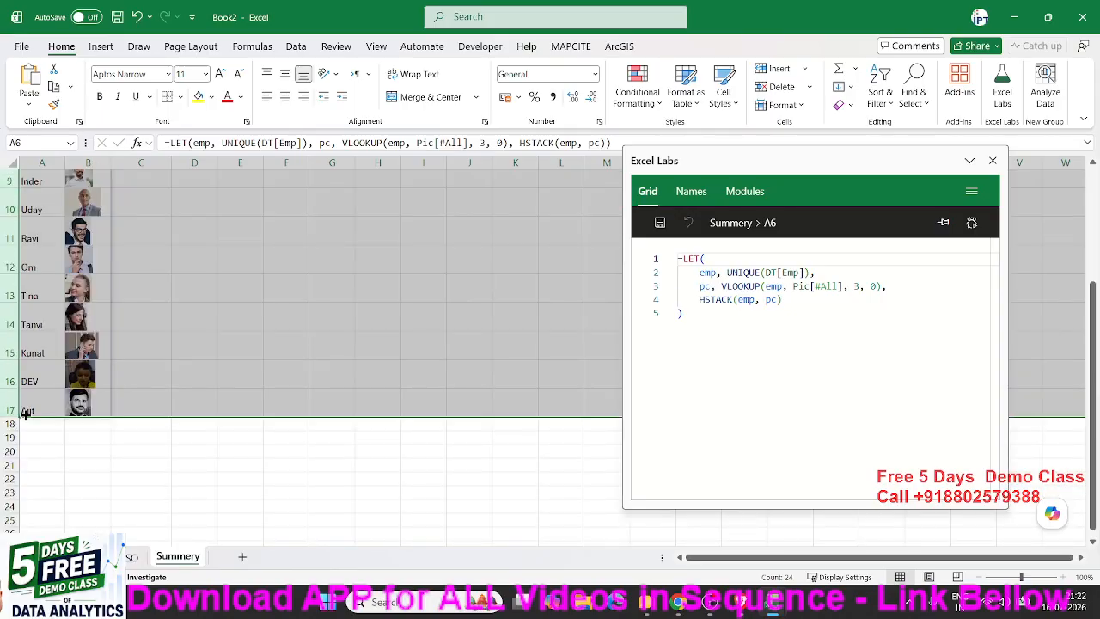
drag(17, 418, 13, 422)
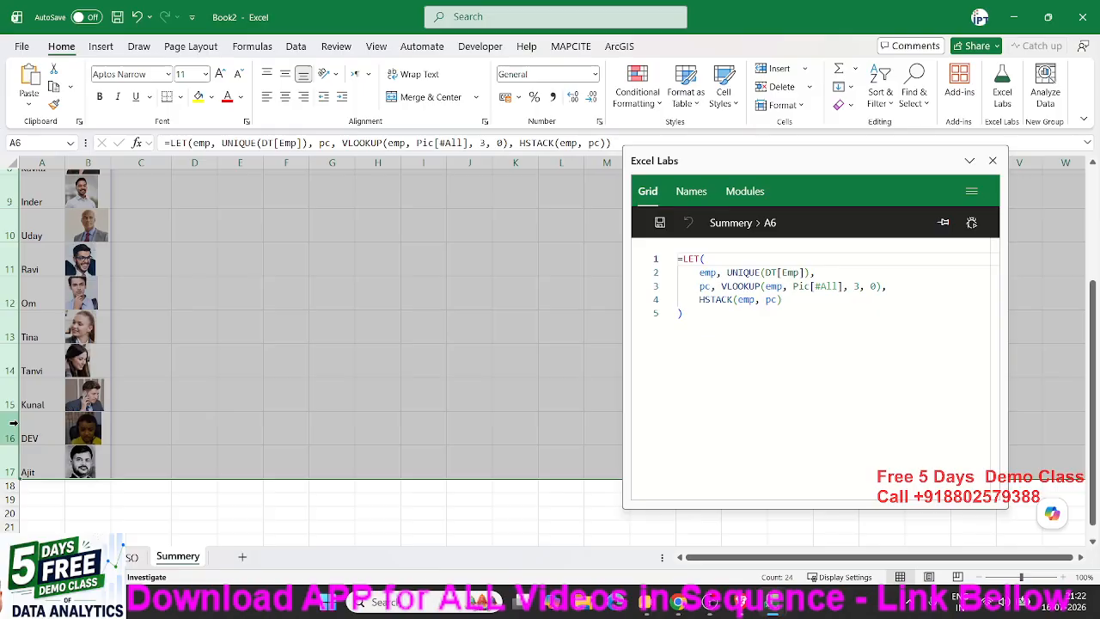
mouse_move(9, 478)
mouse_down()
mouse_move(9, 457)
mouse_move(6, 472)
mouse_up()
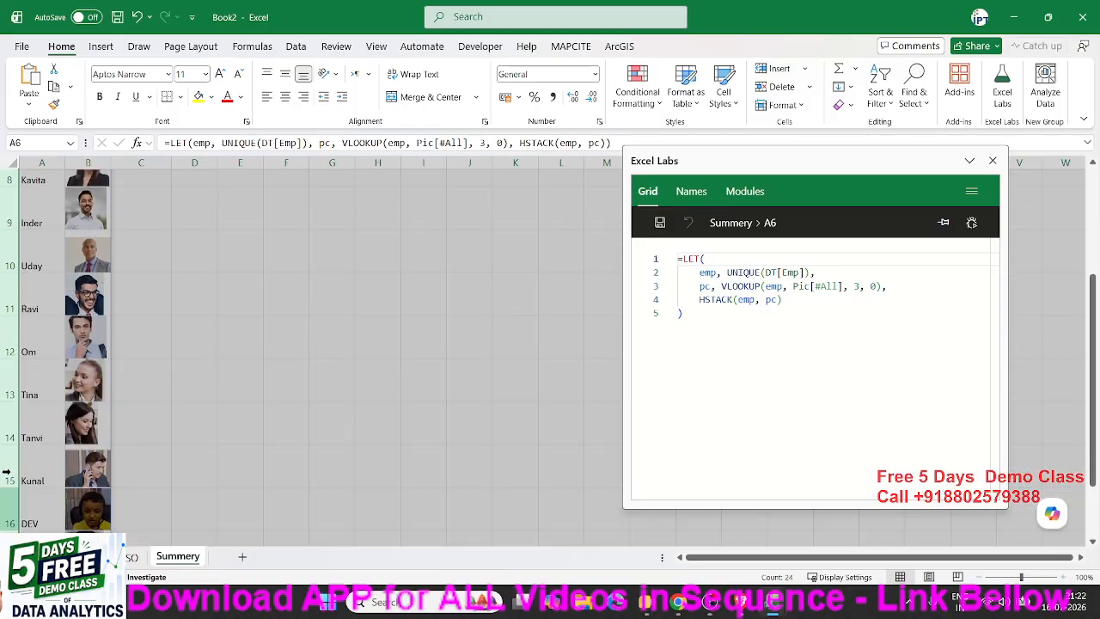
click(235, 317)
scroll(225, 299, up, 3)
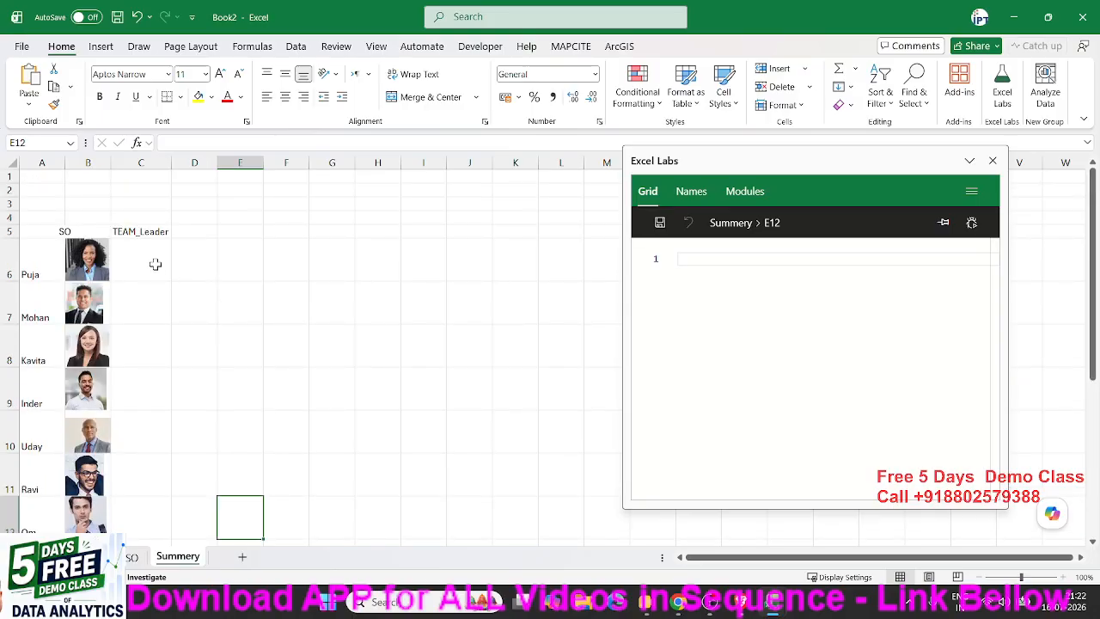
Step: Check the Team column of the employee table on the SO sheet and return to A6 on the Summery sheet
click(155, 264)
click(42, 262)
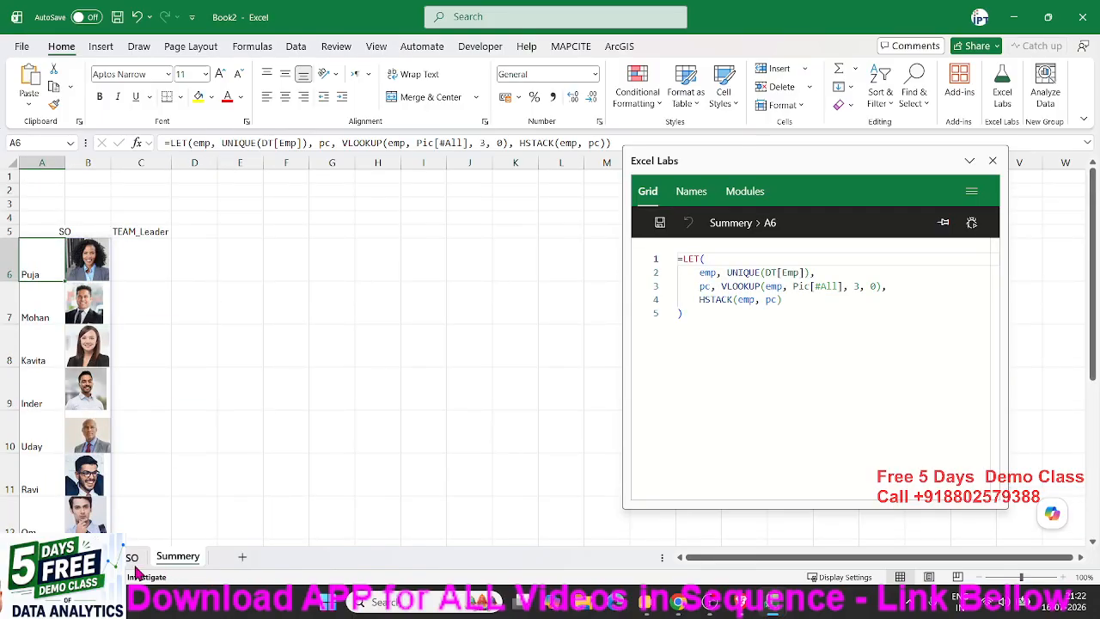
click(132, 558)
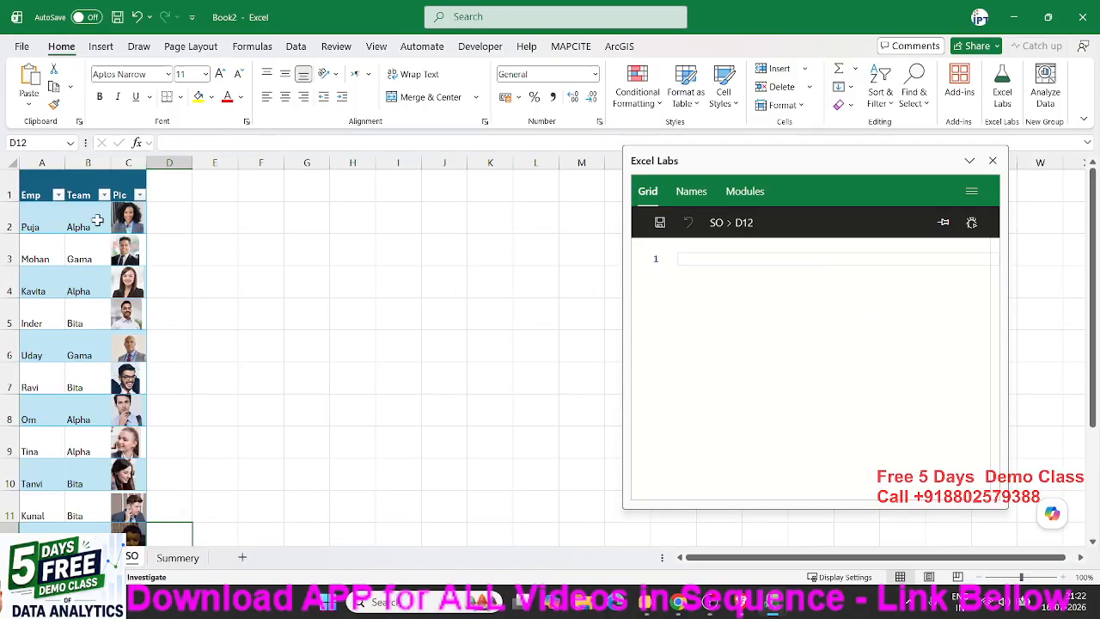
click(86, 189)
click(176, 558)
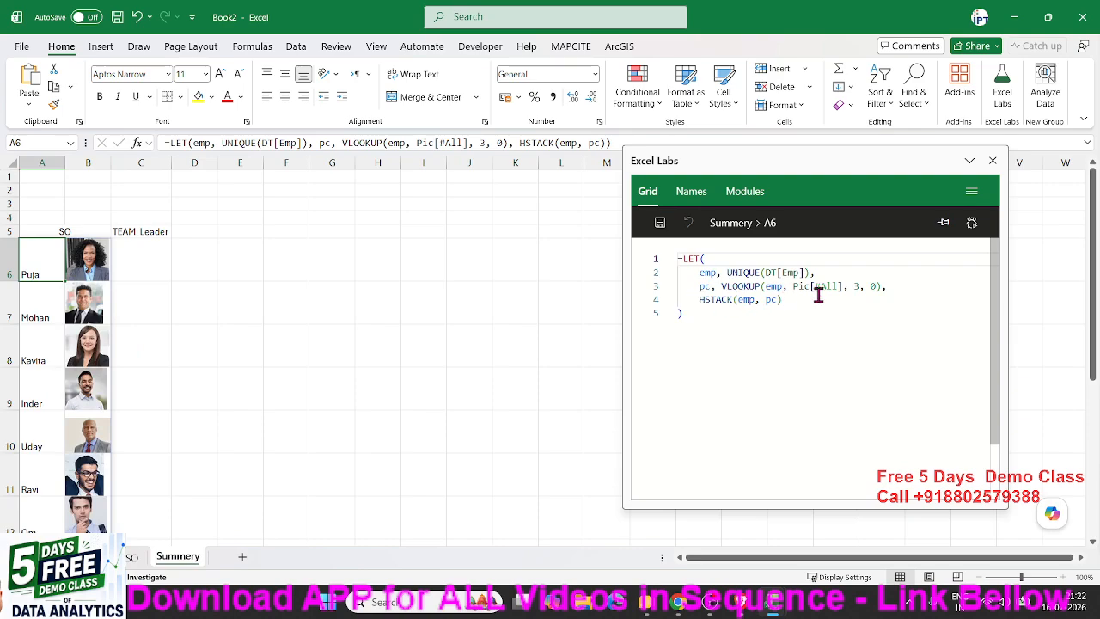
Step: Insert a line after the pc definition with a variable tm assigned a VLOOKUP that looks up emp
click(898, 292)
key(Return)
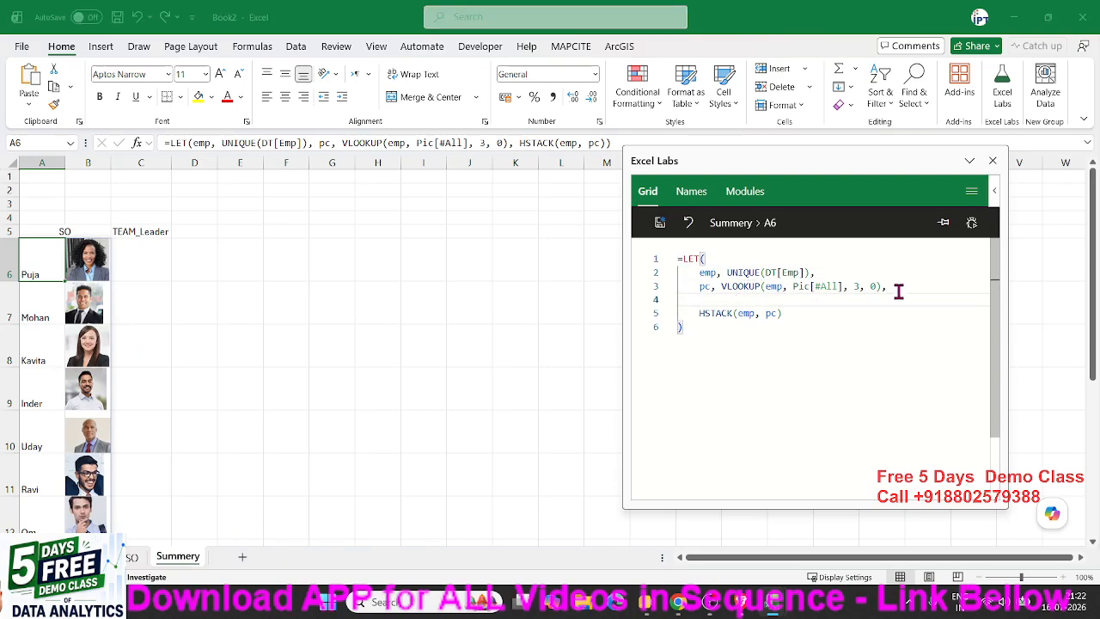
text(tm)
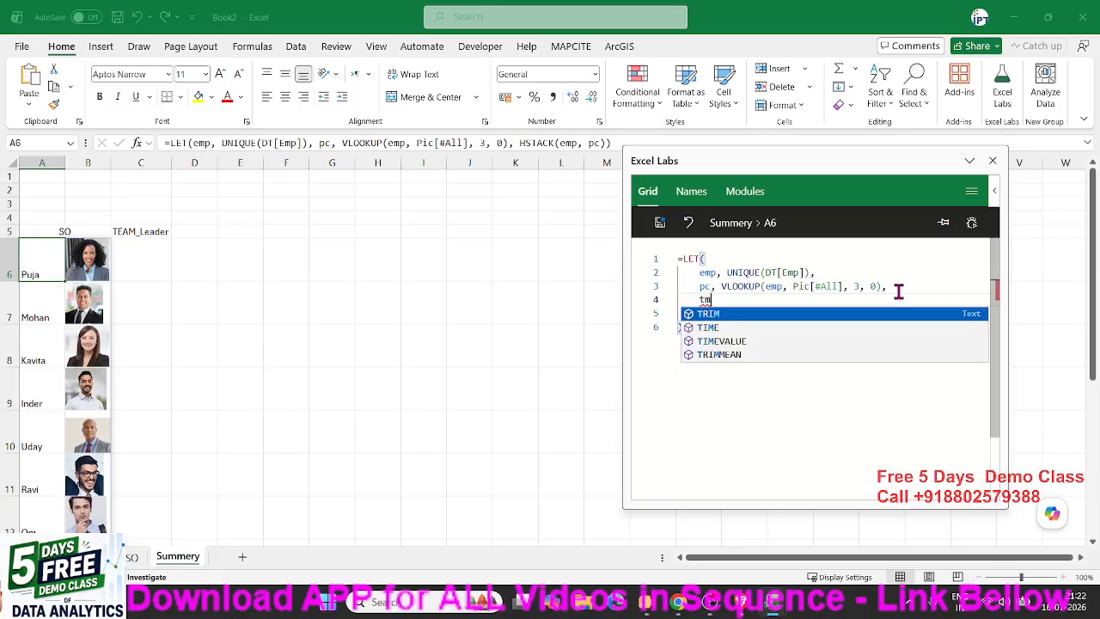
text(,vl)
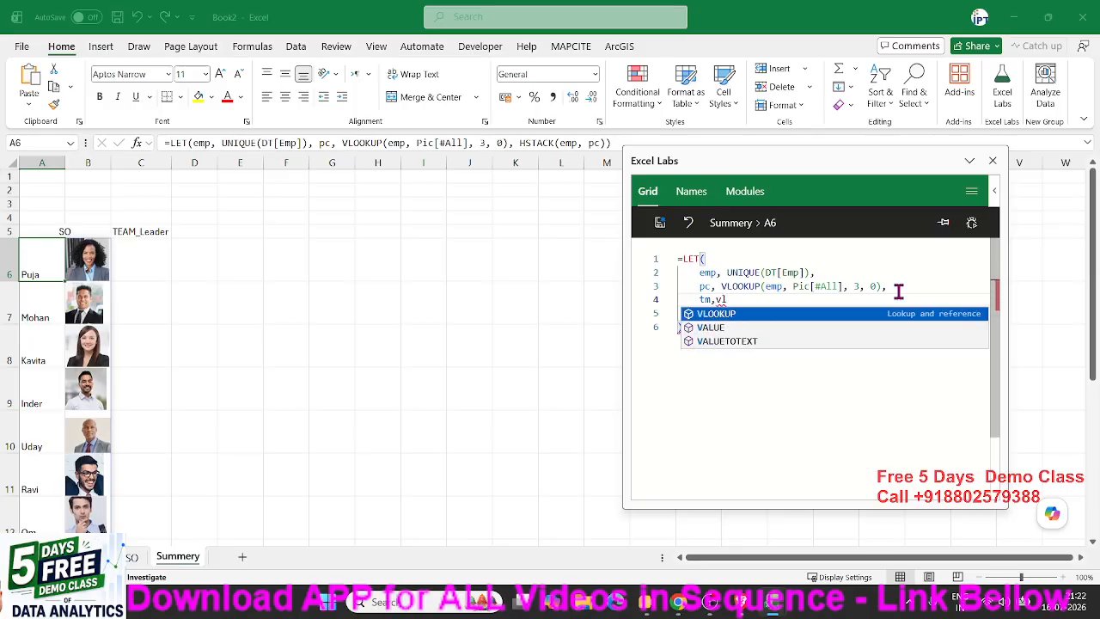
key(Tab)
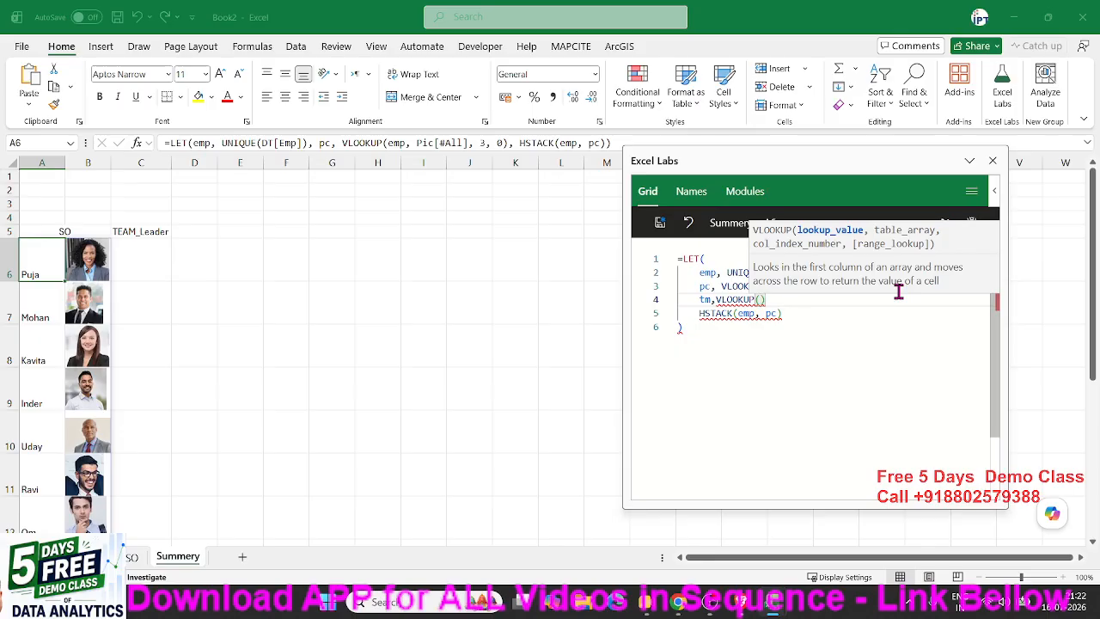
text(emp)
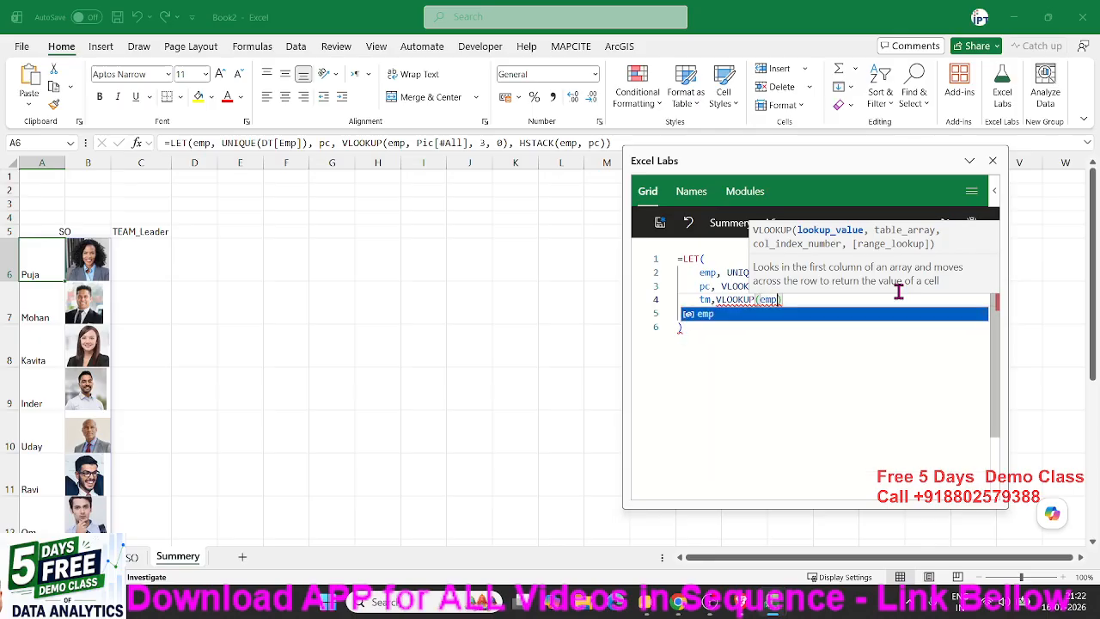
text(,)
text(pic)
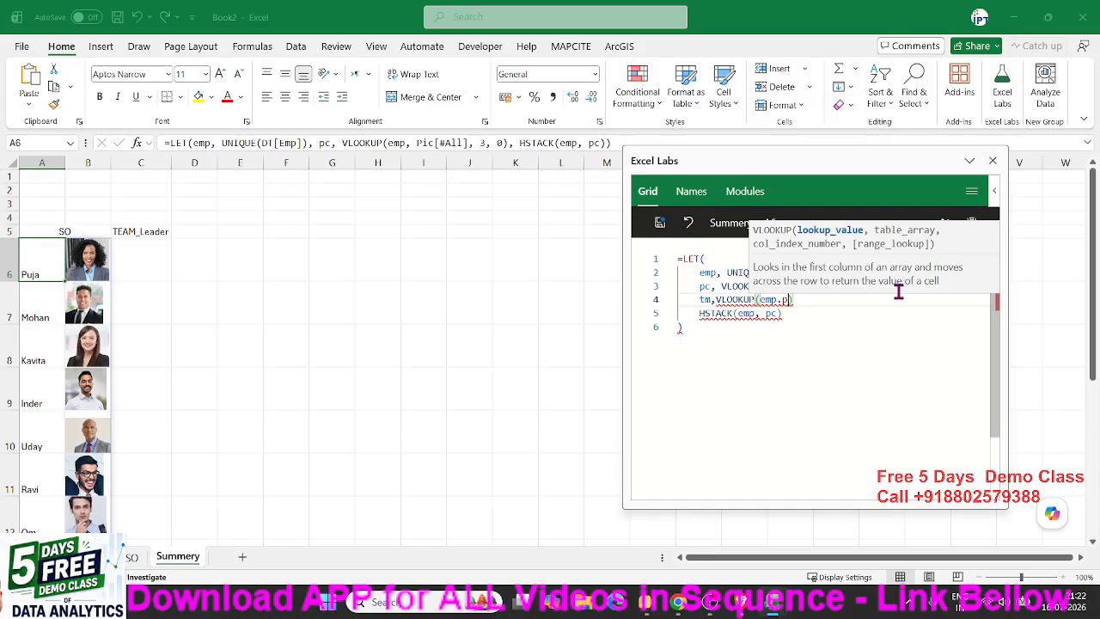
text([)
key(BackSpace)
key(BackSpace)
key(BackSpace)
key(BackSpace)
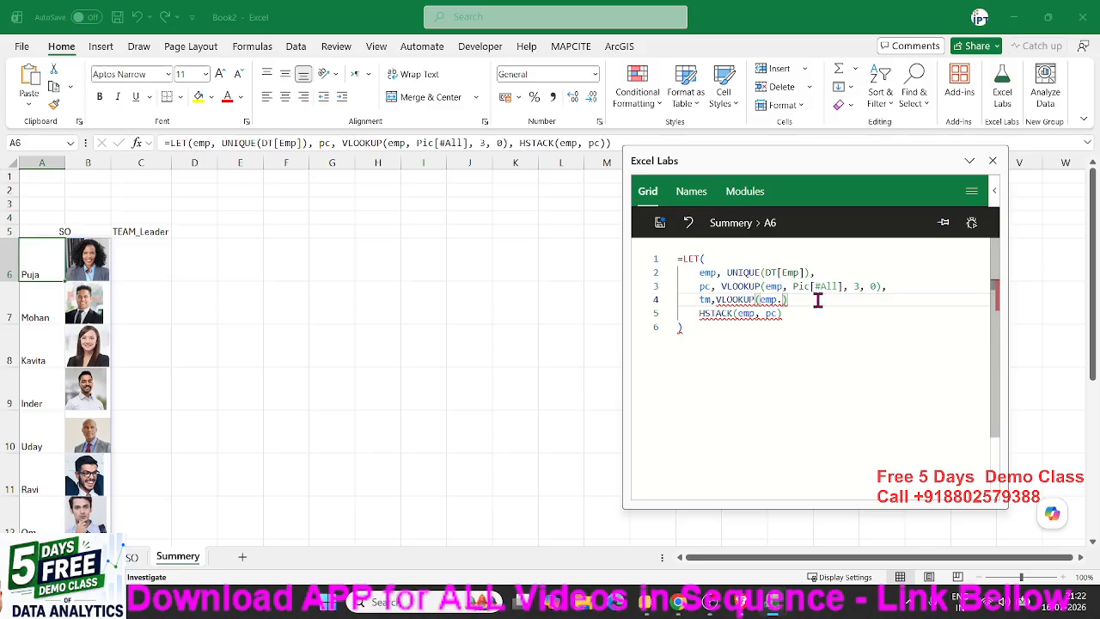
key(BackSpace)
key(BackSpace)
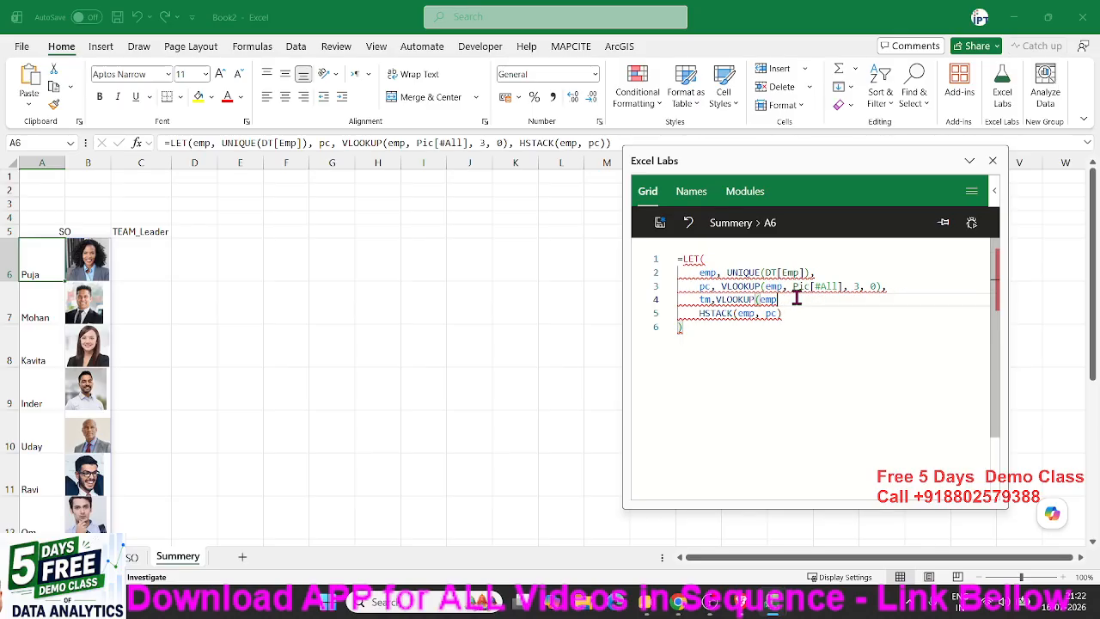
Step: Complete the tm VLOOKUP with table array Pic[#All], column index 2 and range lookup 0, ending the line with a comma
text(,pic)
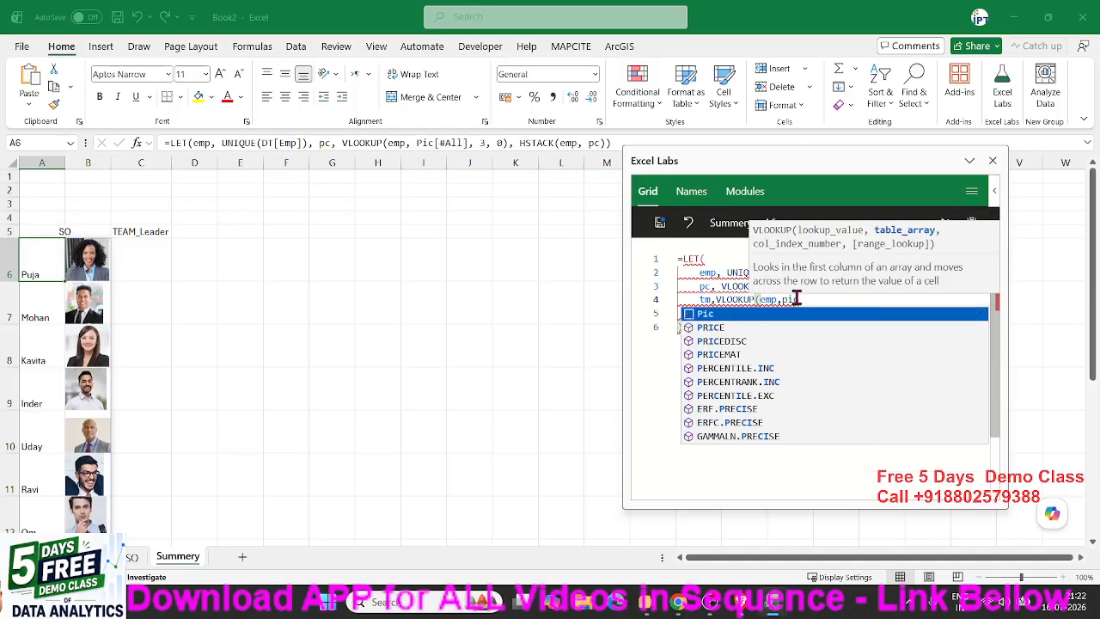
key(Tab)
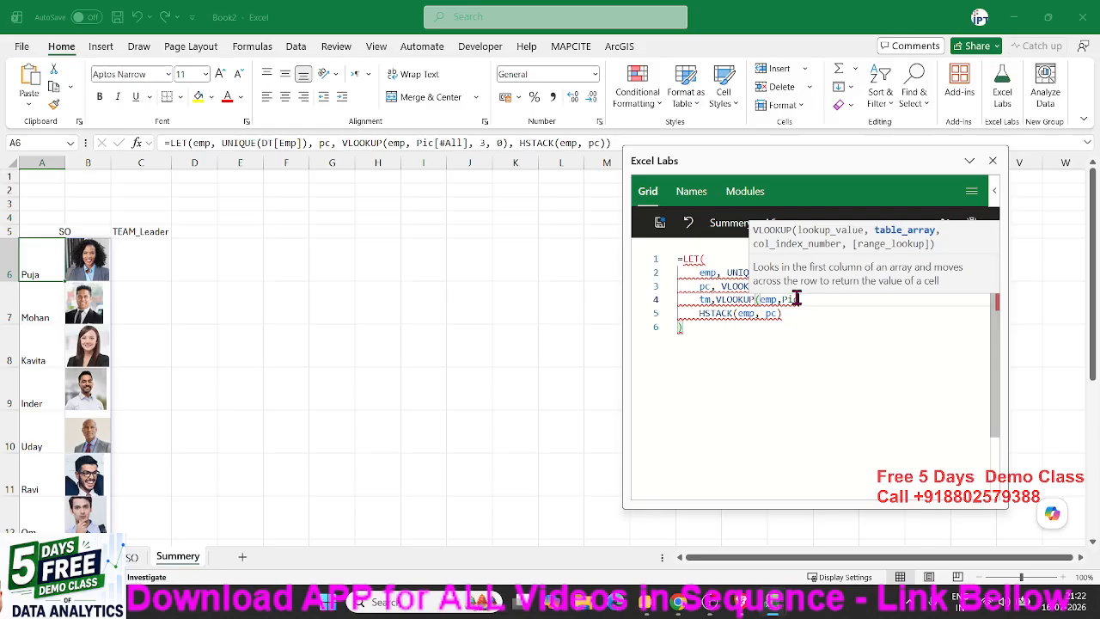
text([)
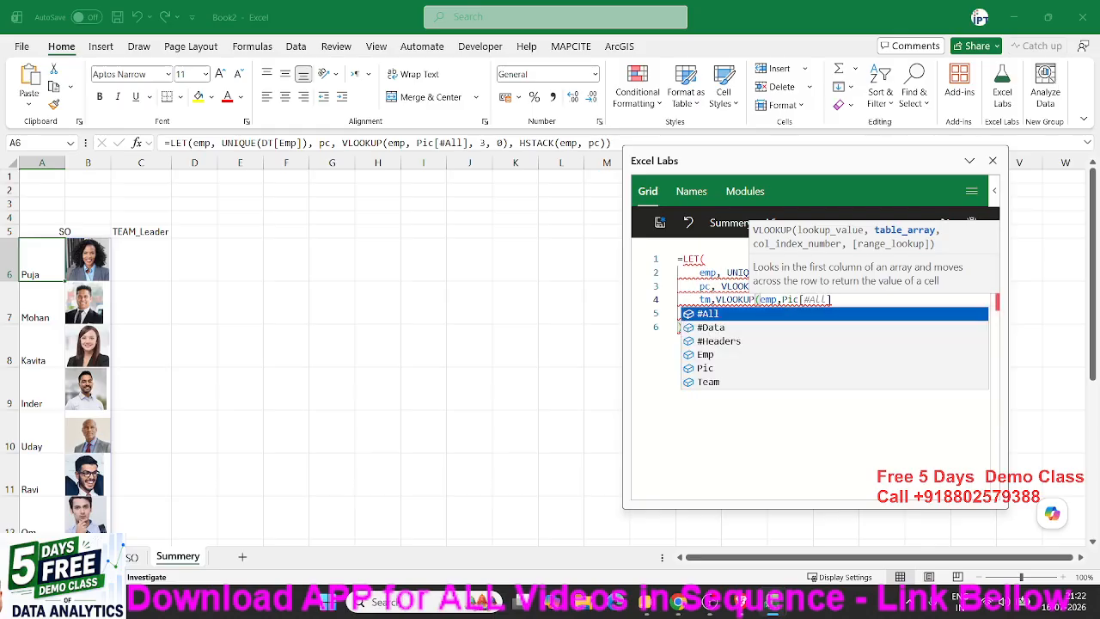
click(838, 312)
text(,)
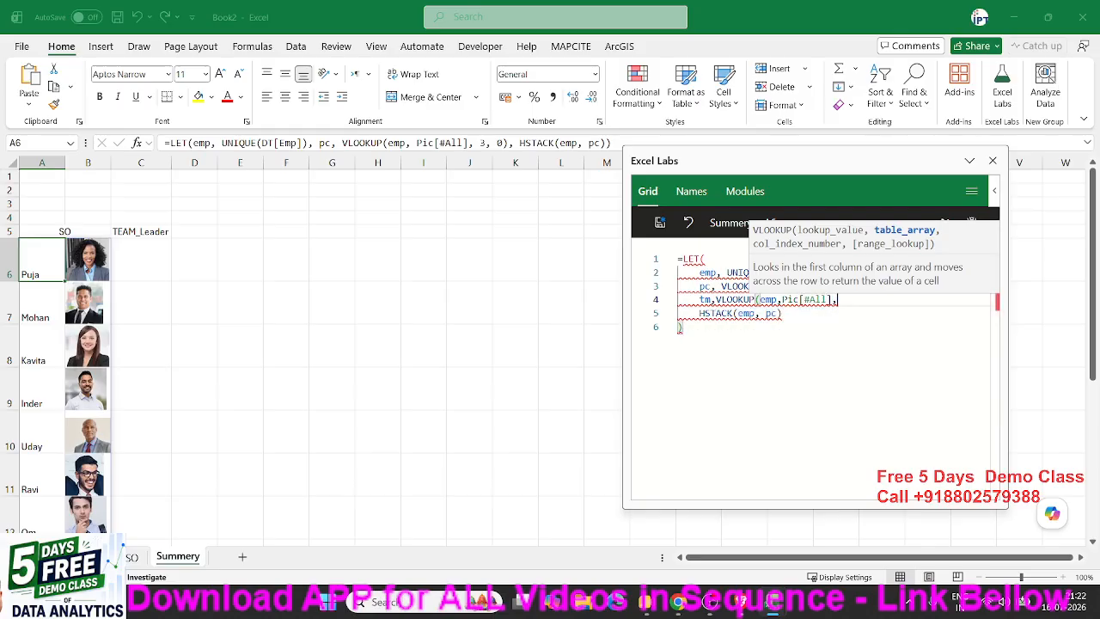
text(2,0)
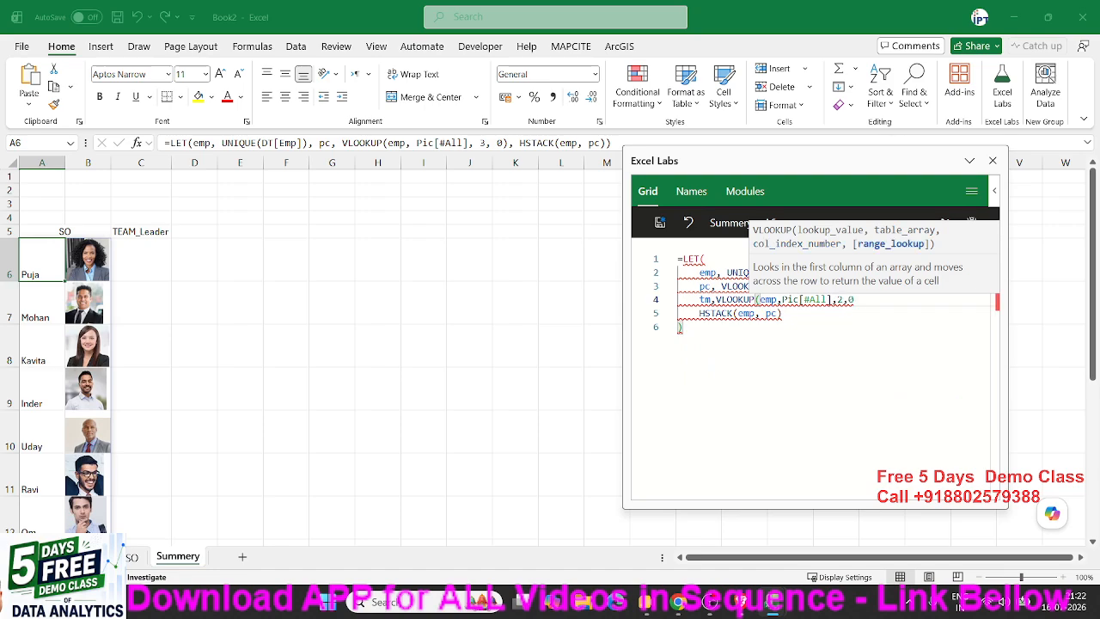
text())
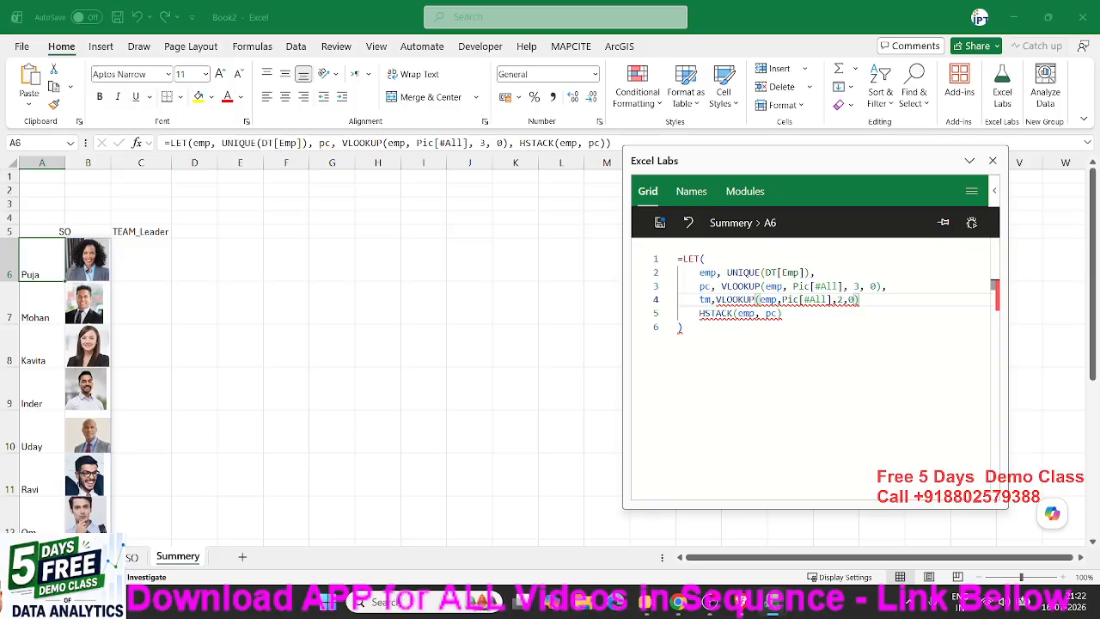
text(,)
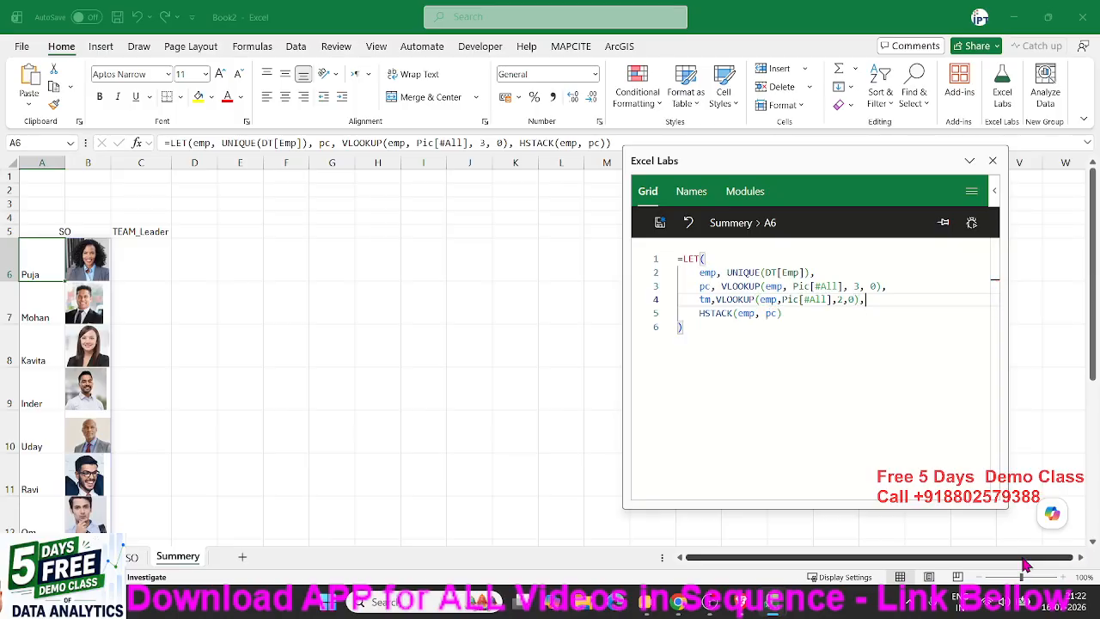
Step: Add tm between emp and pc in the HSTACK arguments and save the updated LET formula to A6
click(761, 315)
text(tm)
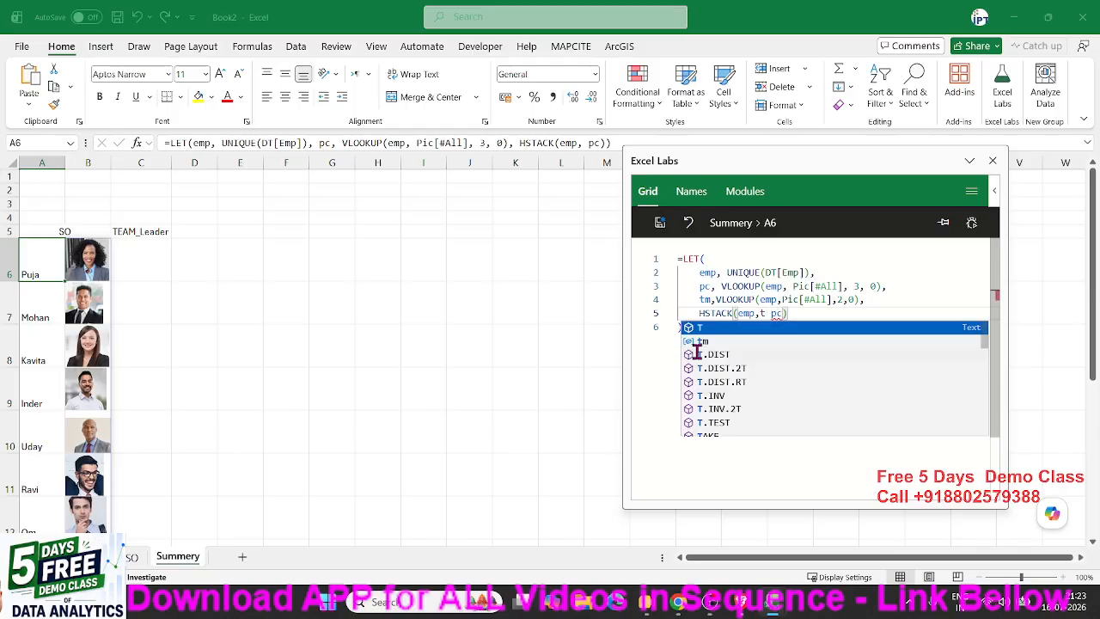
text(,)
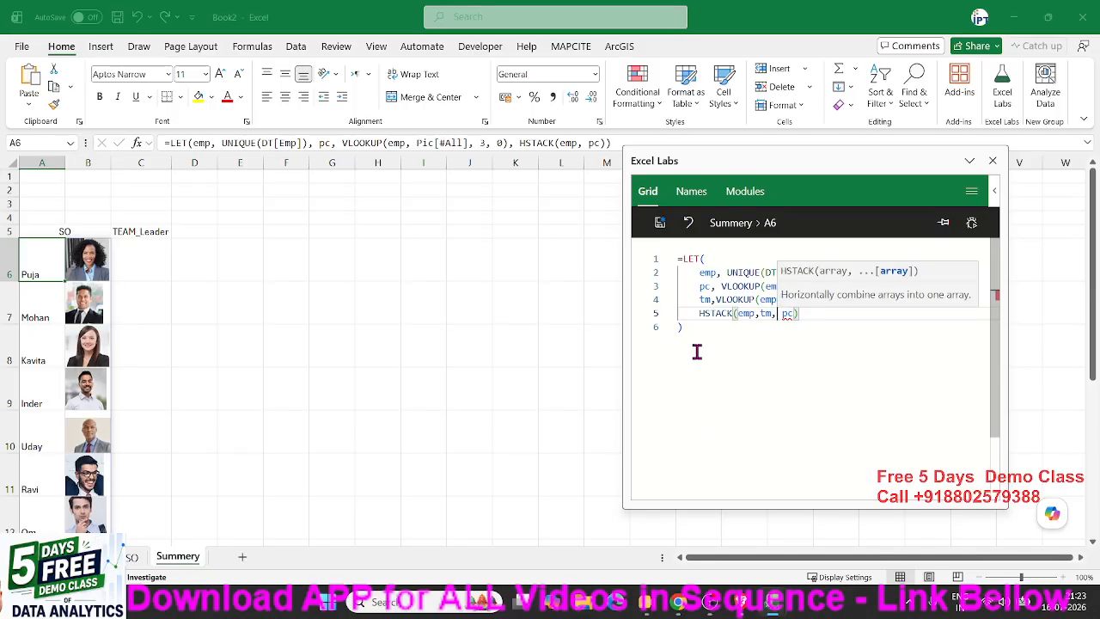
click(749, 391)
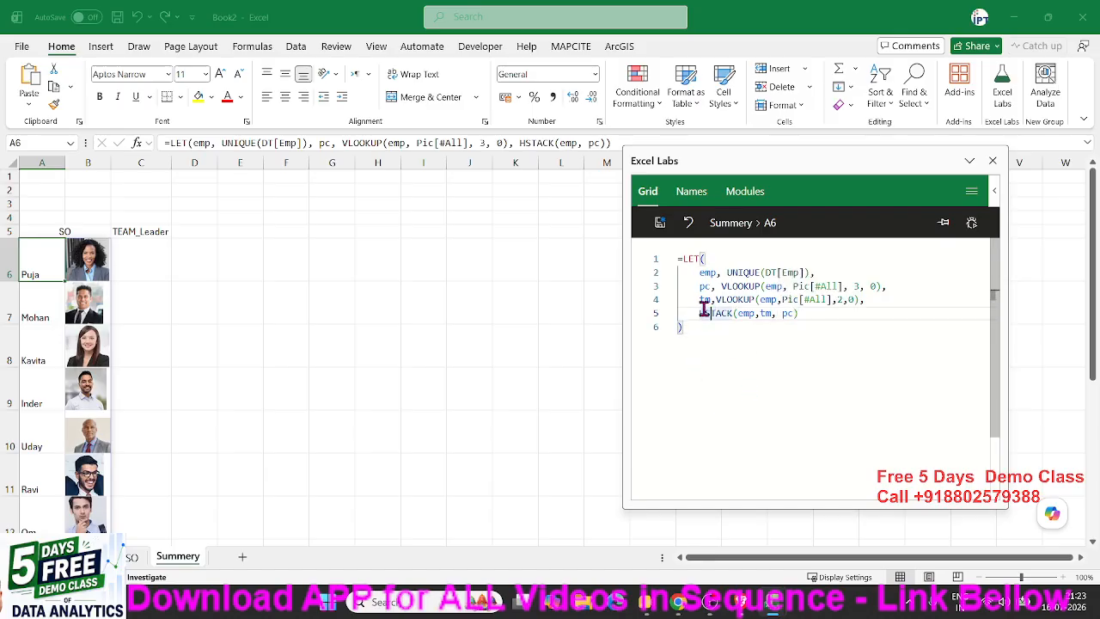
click(659, 224)
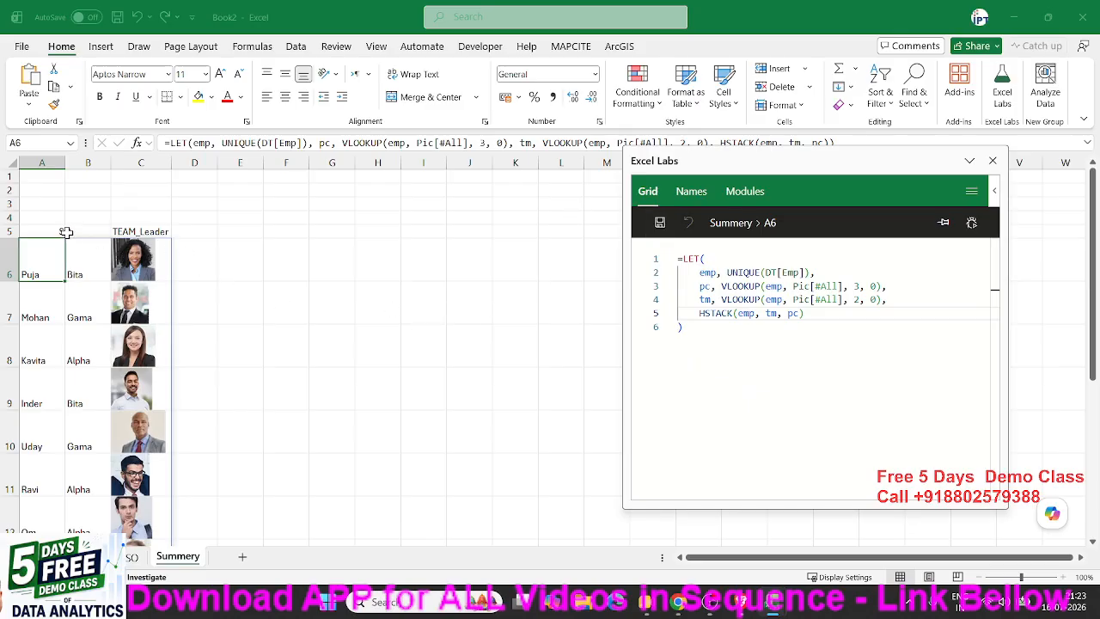
Step: Fill the header cells A5:C5 on the Summery sheet with yellow and return to A6
drag(67, 232, 131, 226)
click(198, 98)
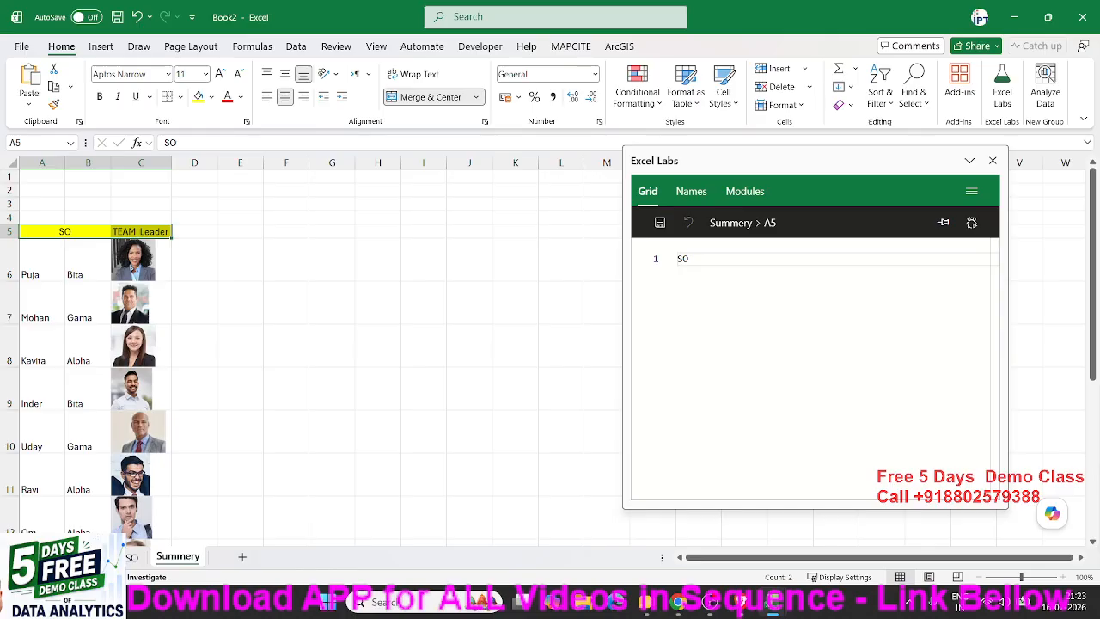
click(35, 254)
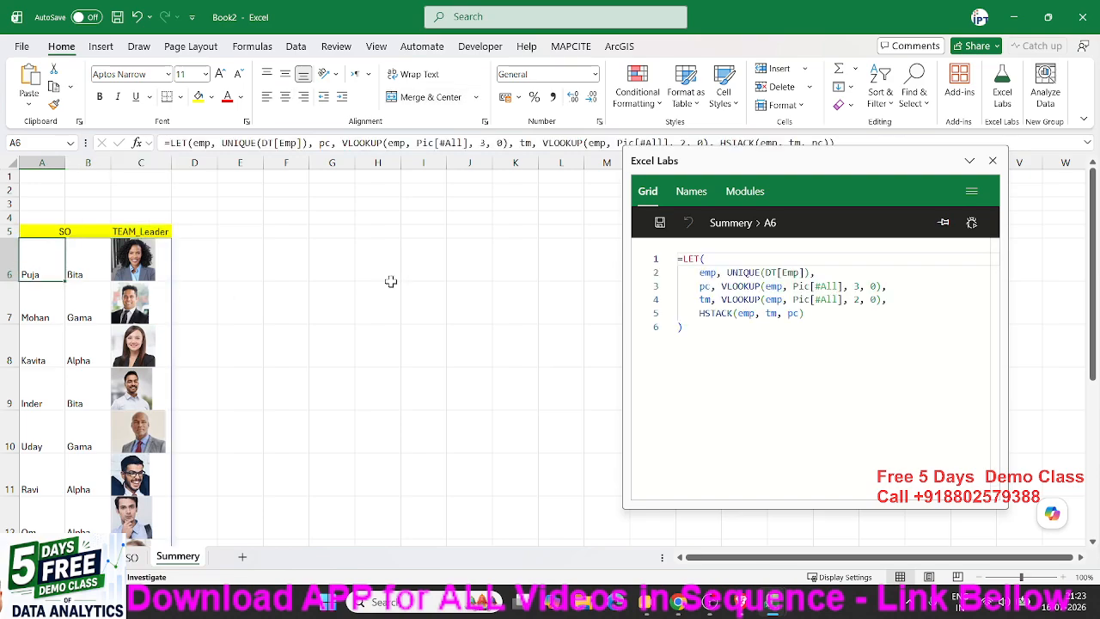
drag(29, 262, 27, 394)
drag(83, 264, 84, 434)
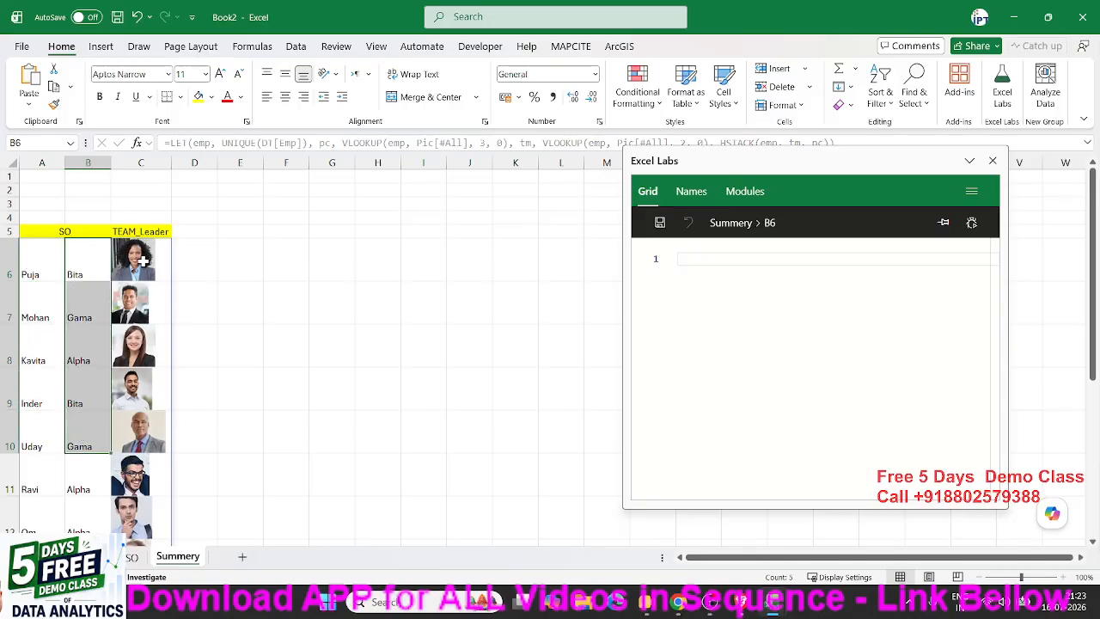
click(142, 261)
Step: Copy the yellow header cells A5:C5 to F5:H5
drag(74, 228, 152, 232)
key(ctrl+c)
click(294, 232)
key(ctrl+v)
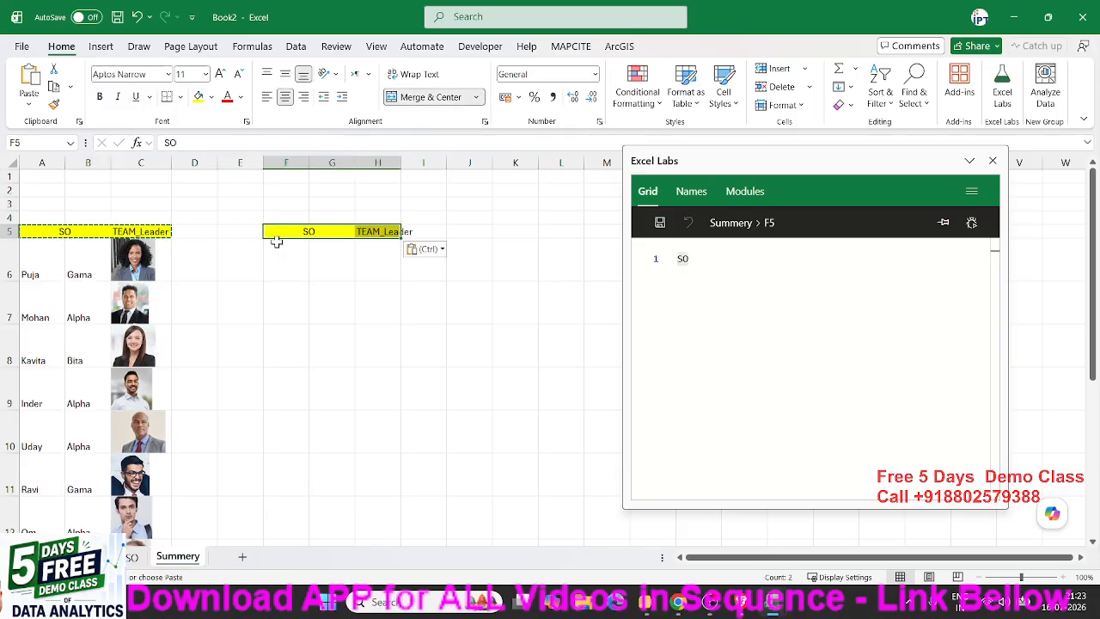
Step: Enter a UNIQUE formula in F6 that lists the distinct values of DT[Emp]
click(287, 249)
text(=)
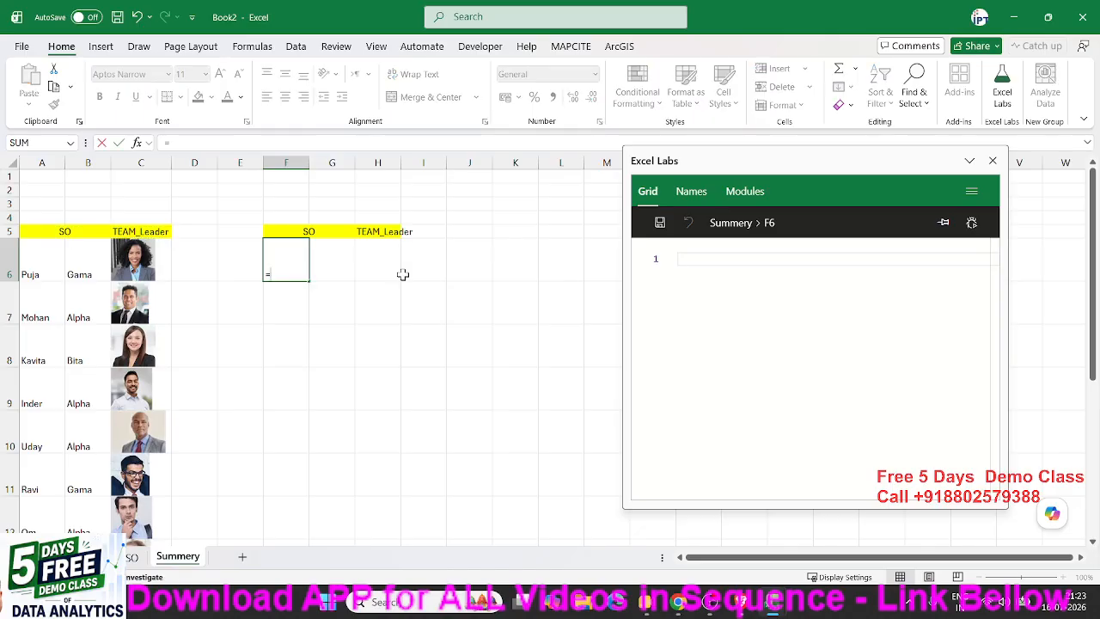
text(uni)
key(Down)
key(Down)
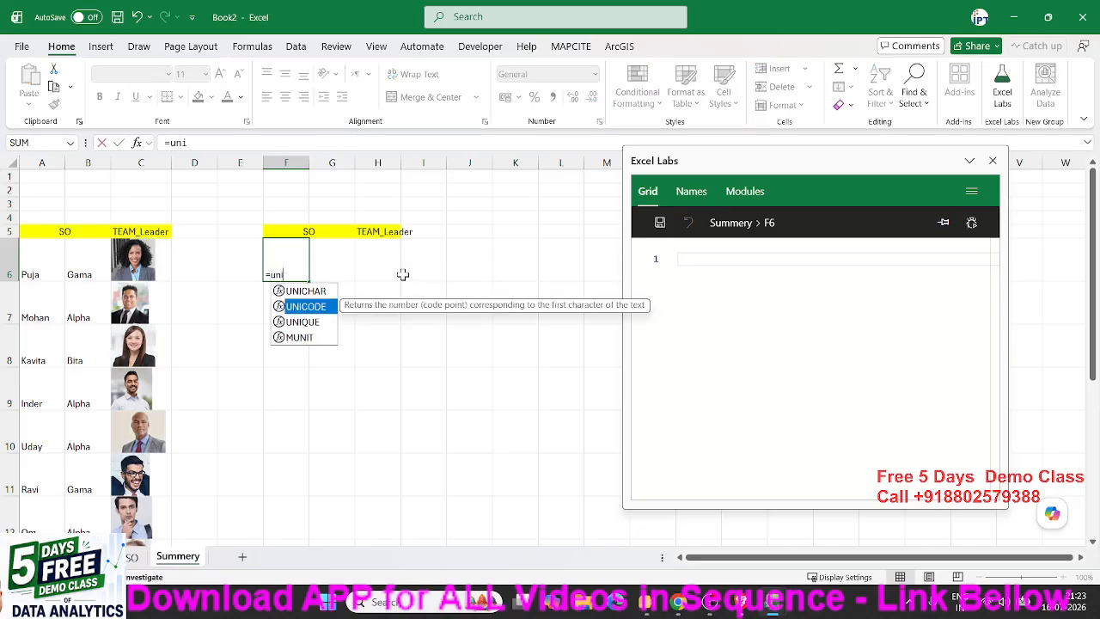
key(Tab)
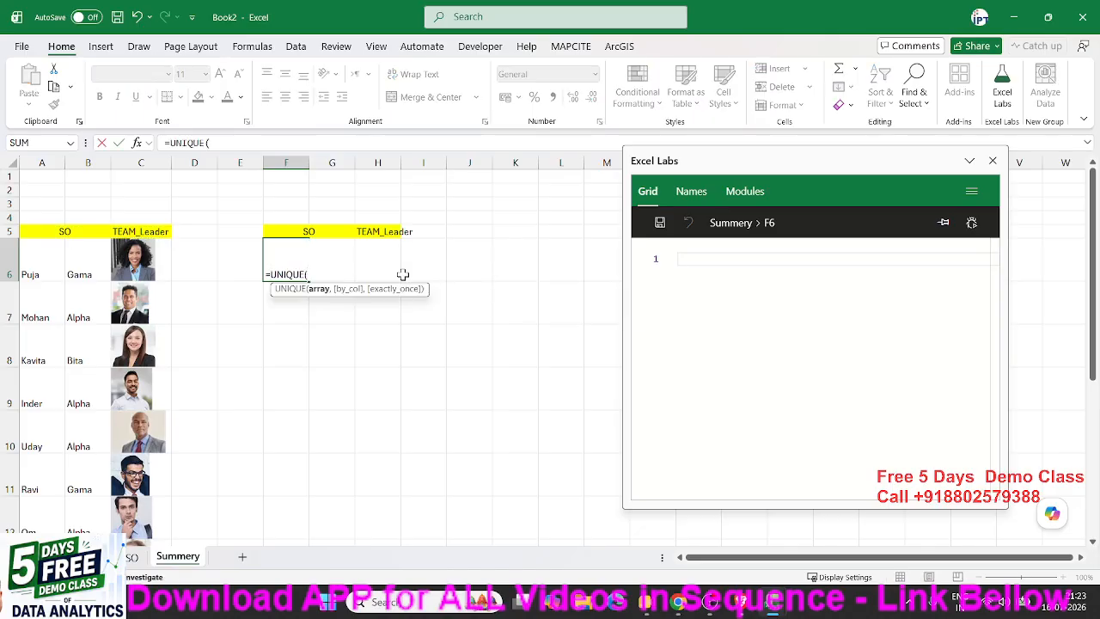
text(dt)
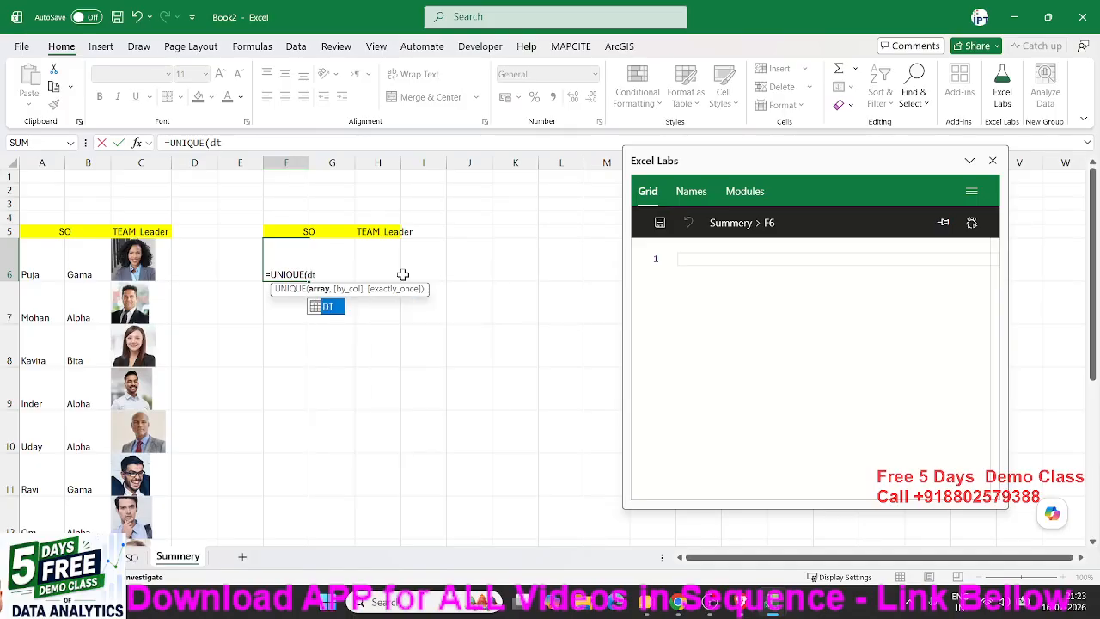
text([)
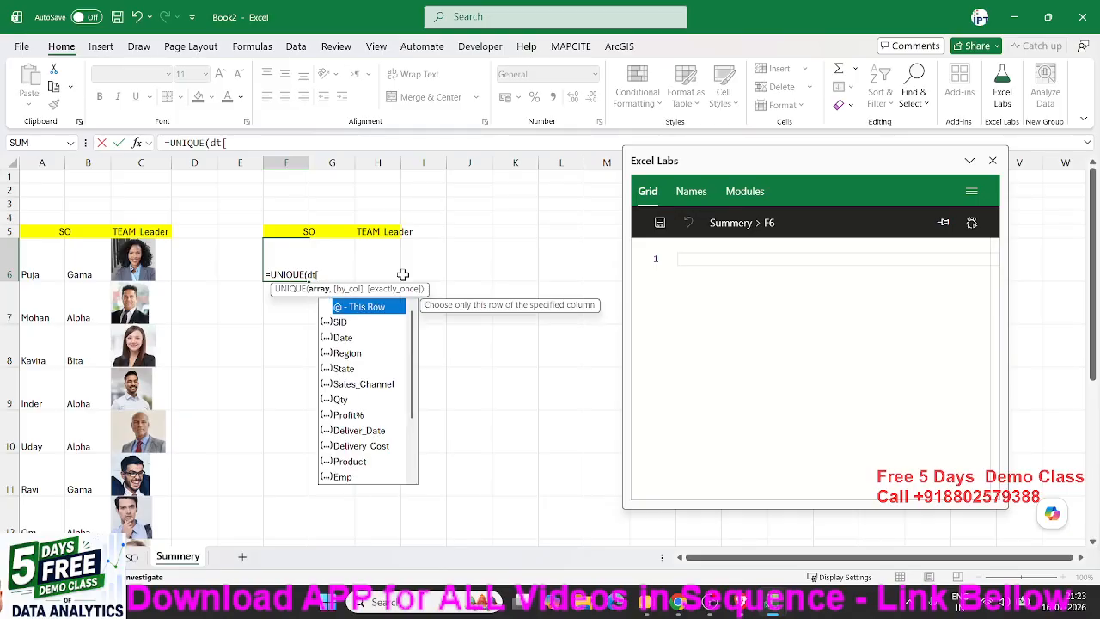
text(emp)
key(Tab)
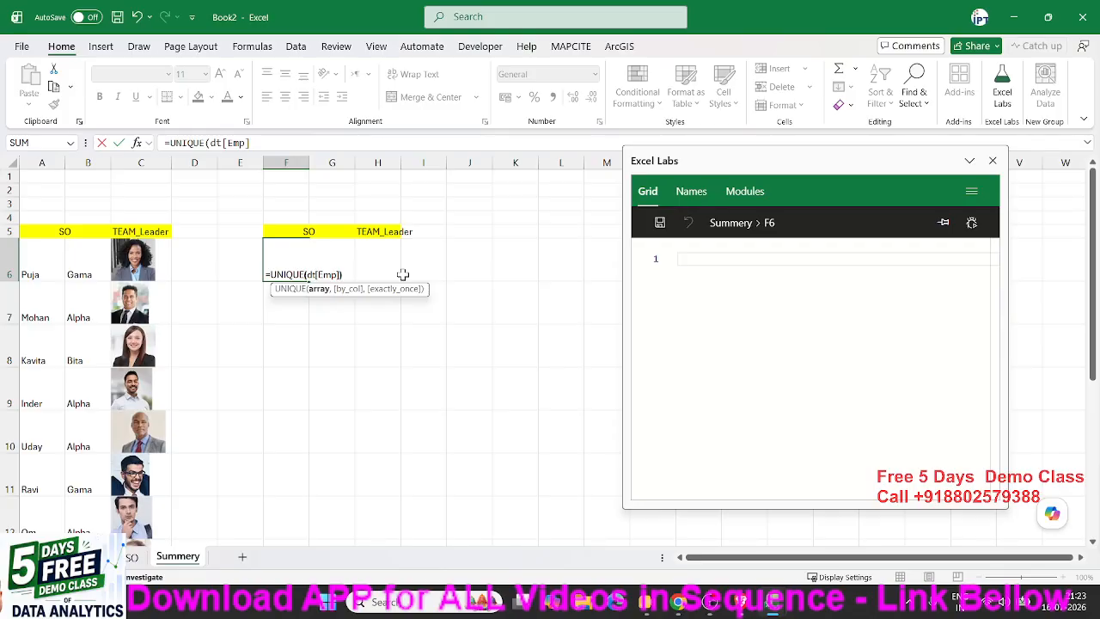
text())
key(Return)
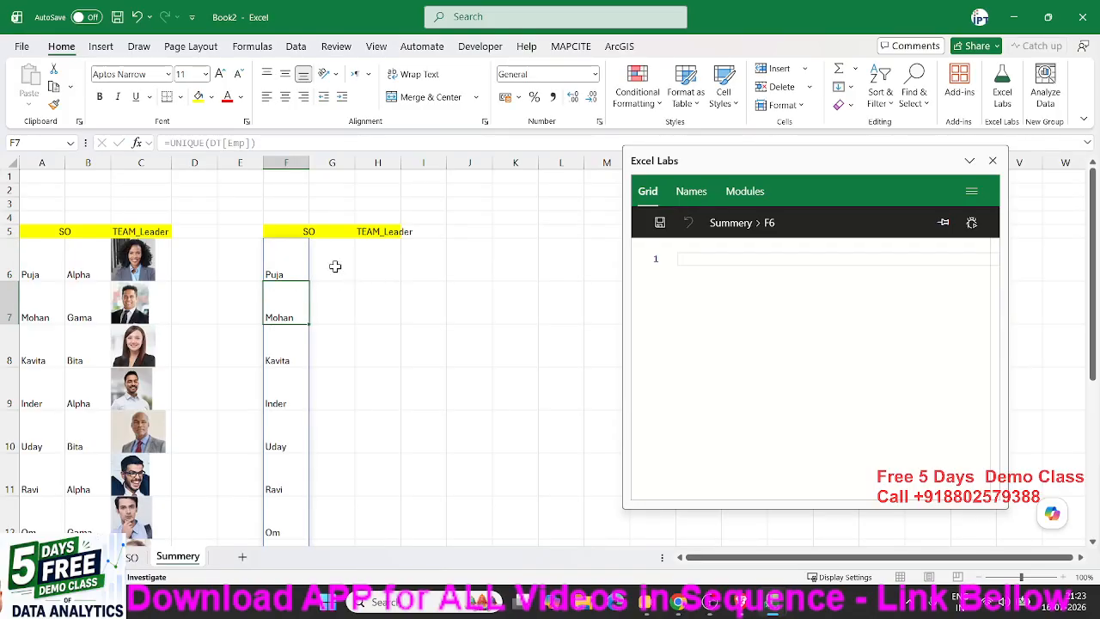
Step: Look over the first dates in the Date column of the table on the Data sheet
click(292, 273)
key(ctrl+Page_Up)
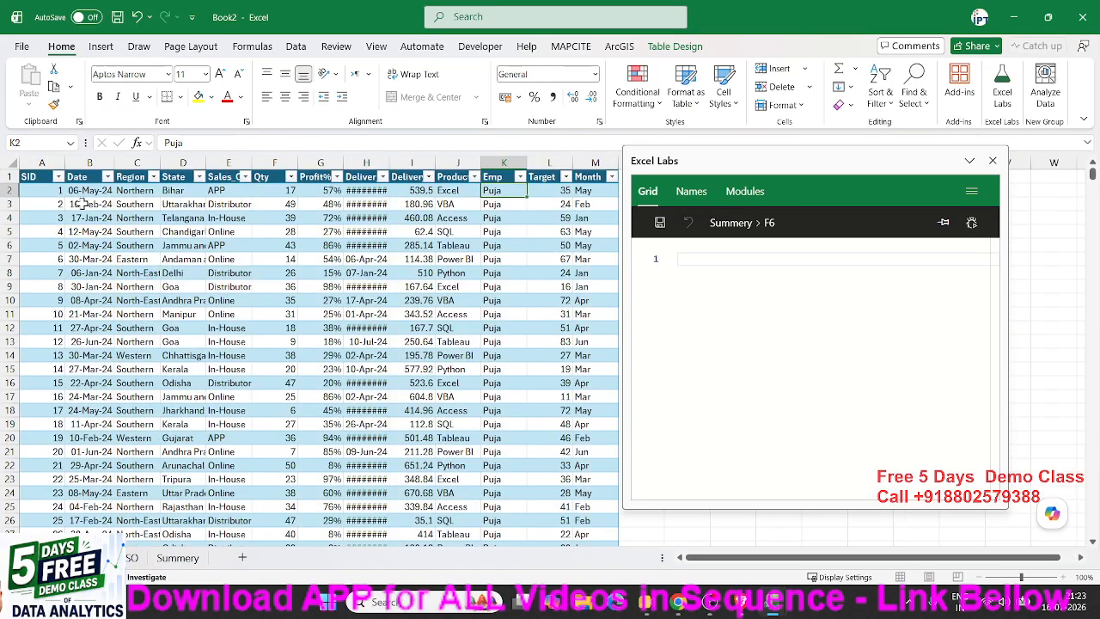
drag(90, 190, 89, 337)
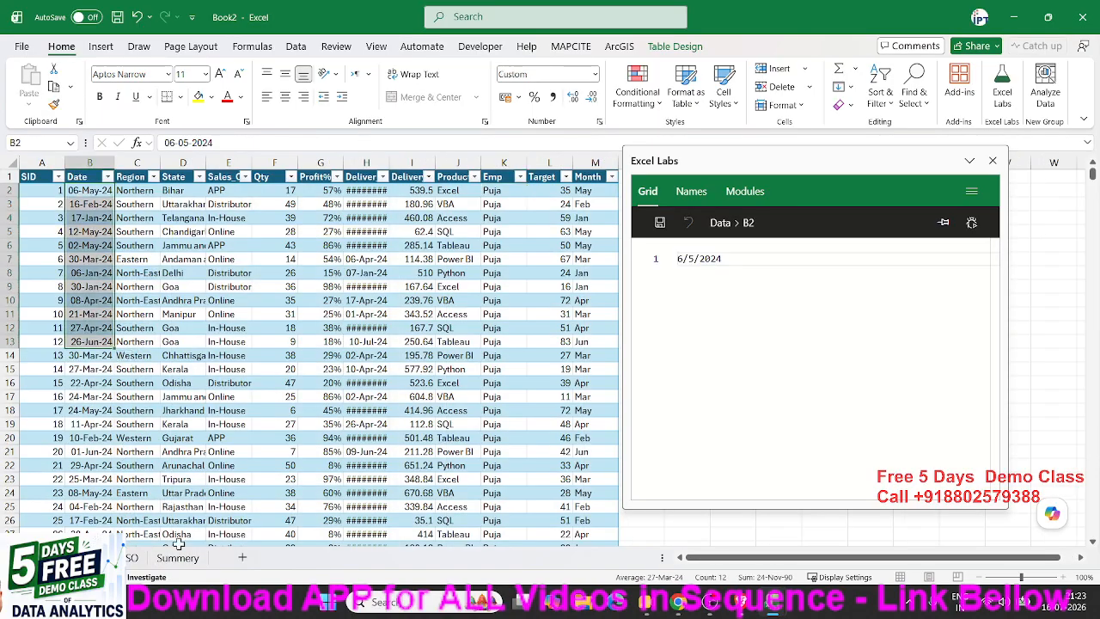
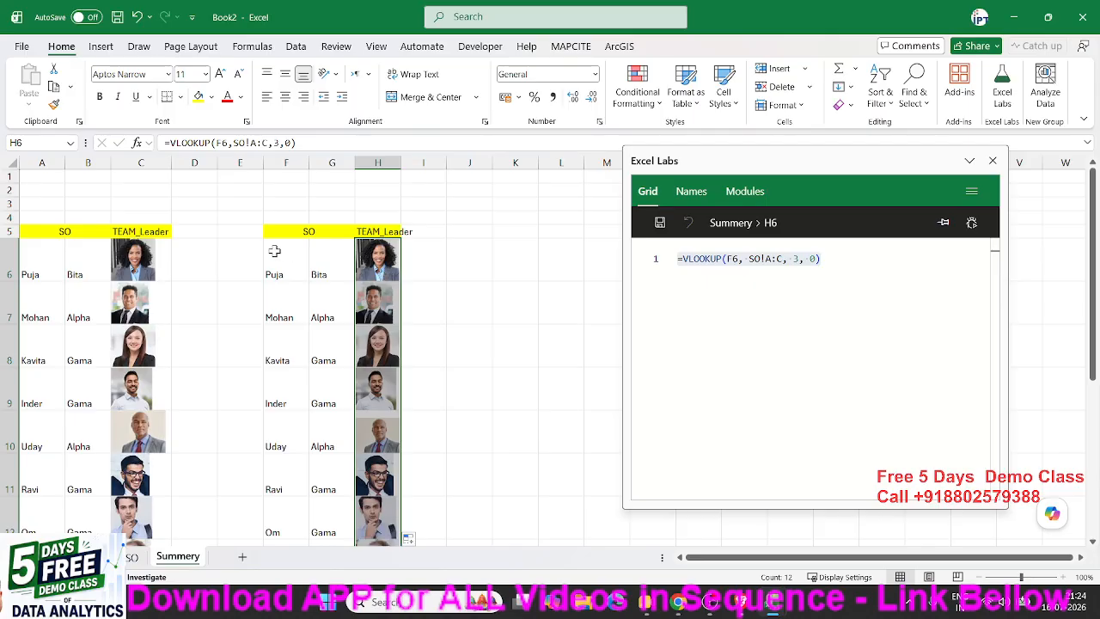
Step: Compare the separate lookup formulas in G6 and H6 with the single LET formula in A6
click(316, 265)
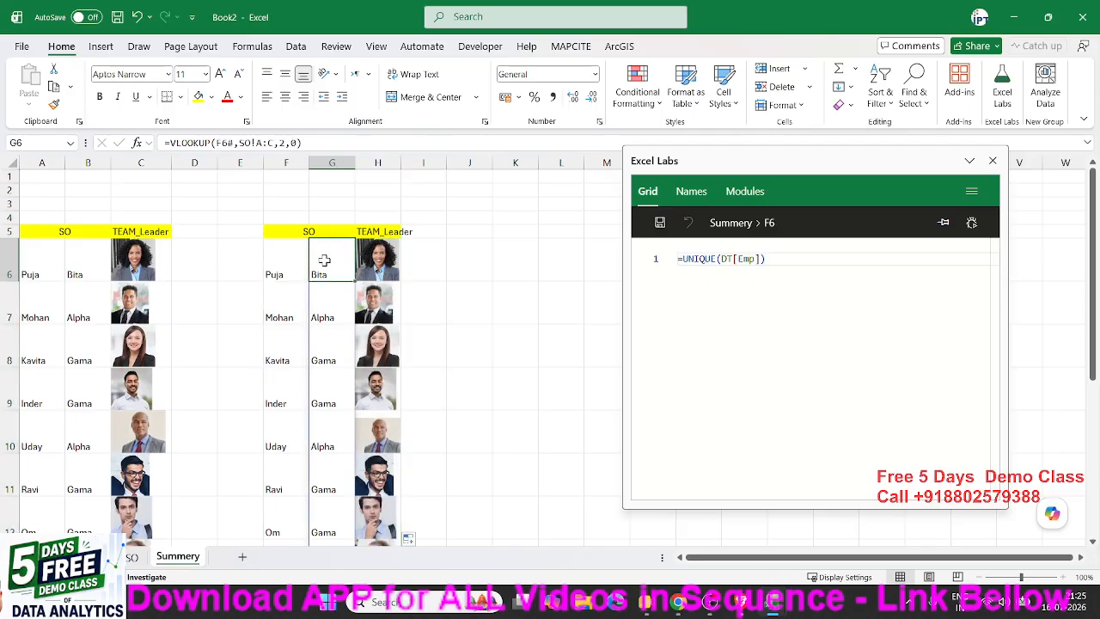
click(374, 262)
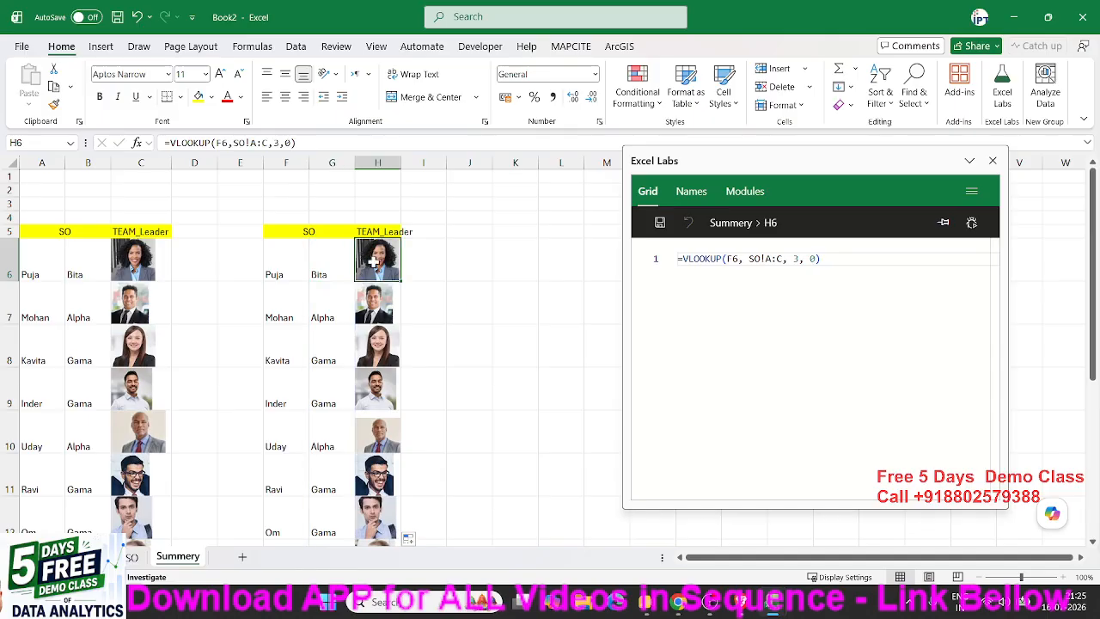
click(44, 250)
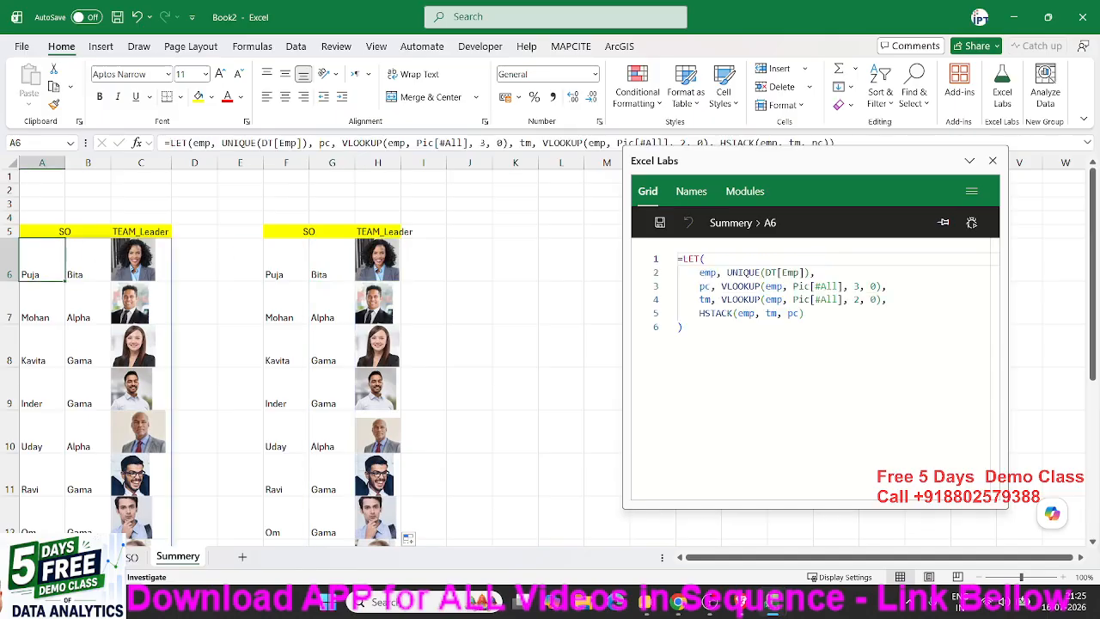
Step: Examine the emp, pc and tm variable definitions in the LET formula of A6
double_click(702, 274)
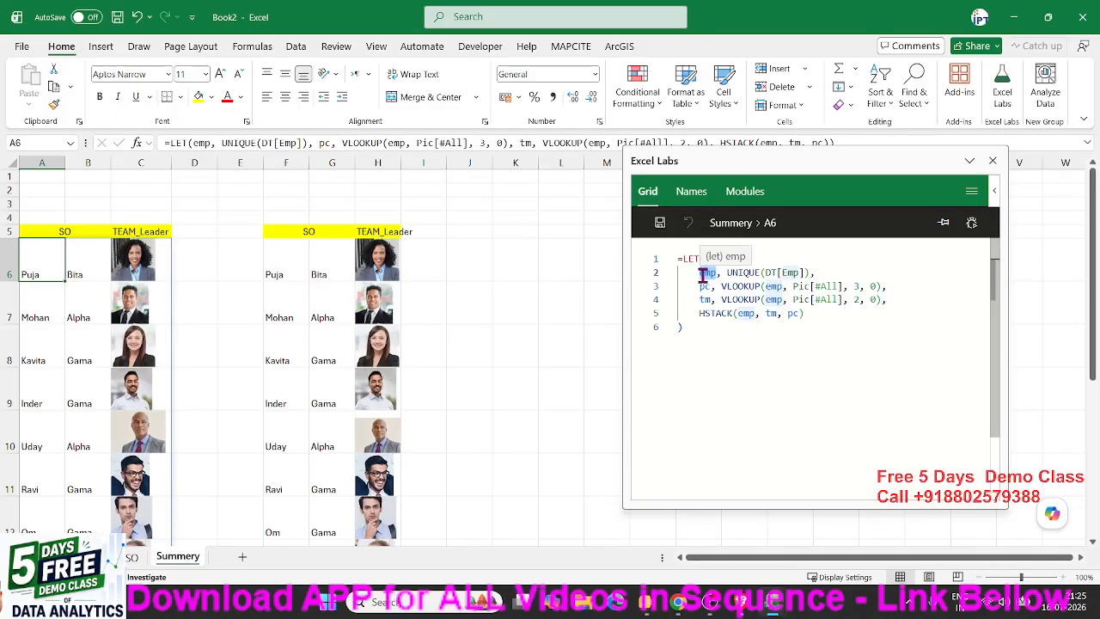
drag(727, 272, 814, 273)
click(827, 274)
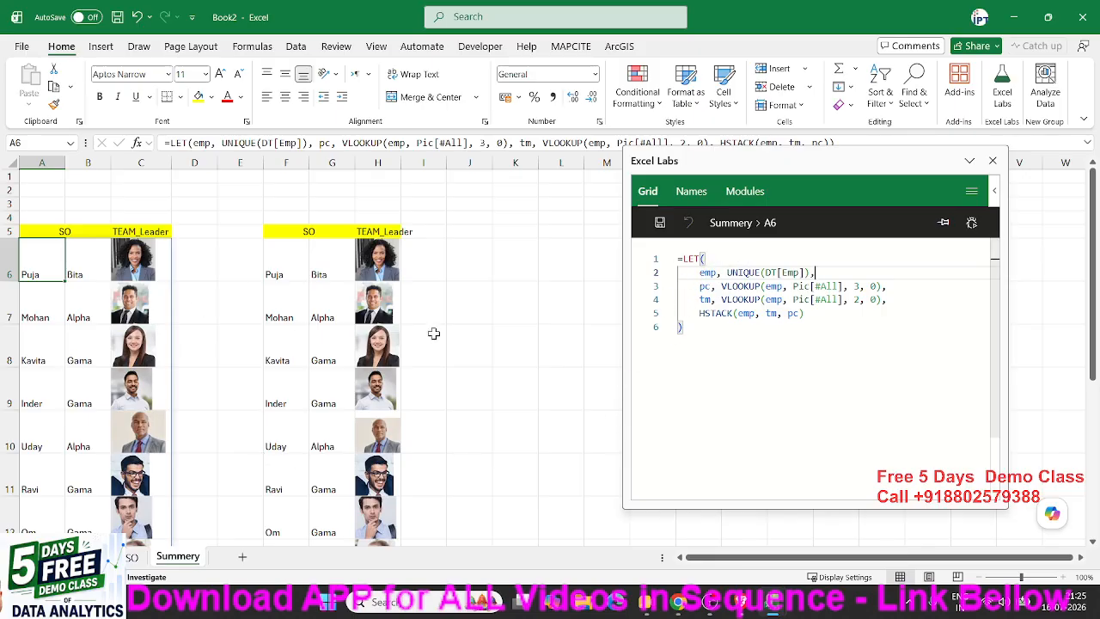
double_click(732, 287)
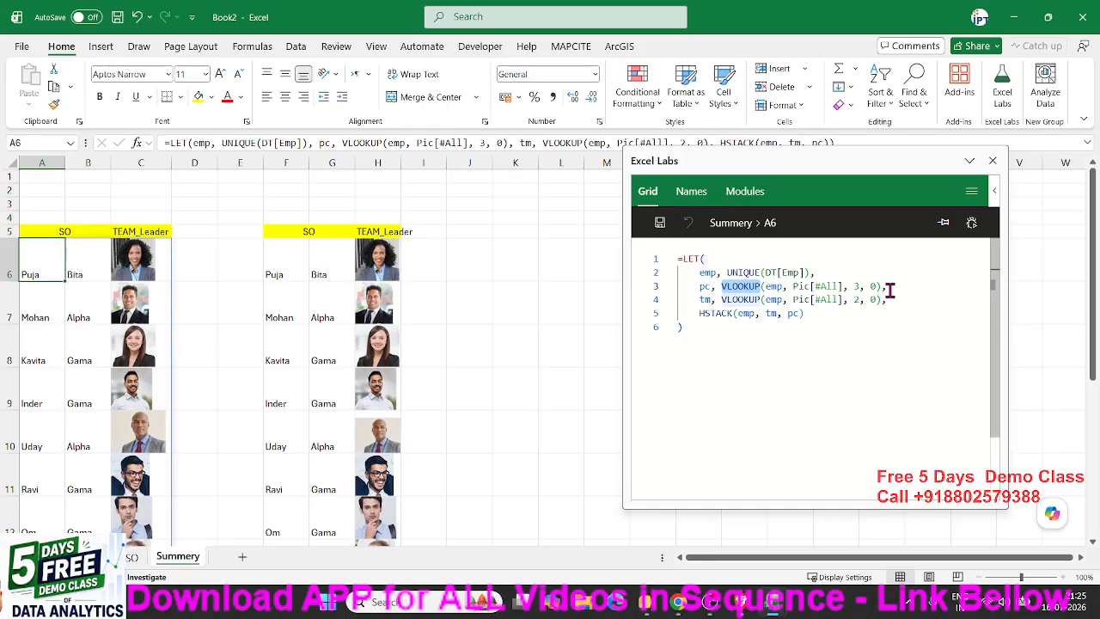
click(703, 289)
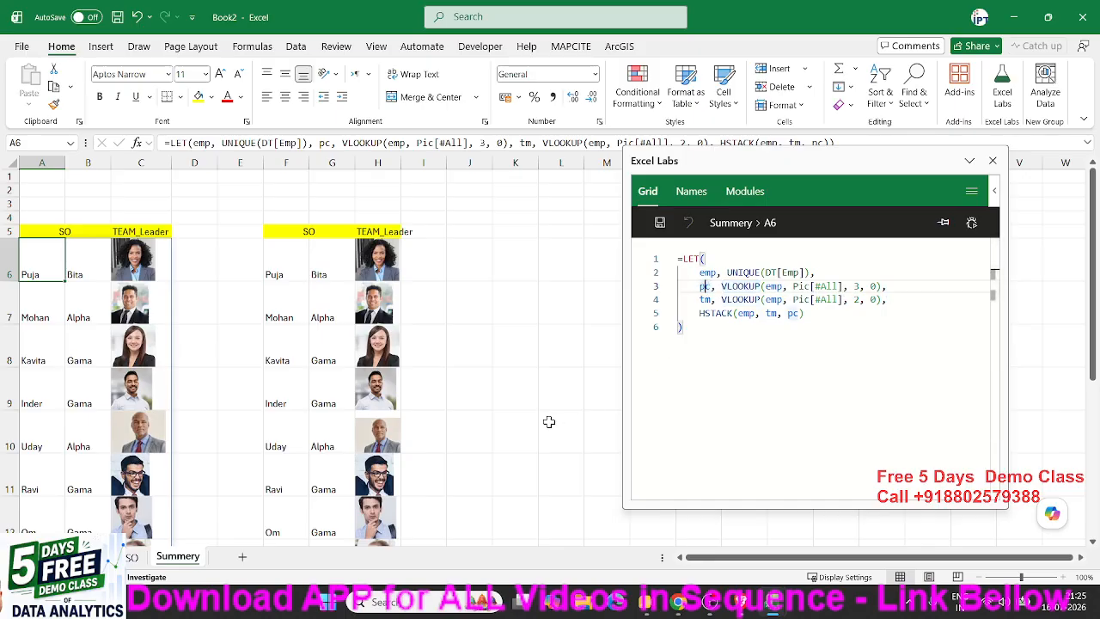
click(736, 288)
click(699, 300)
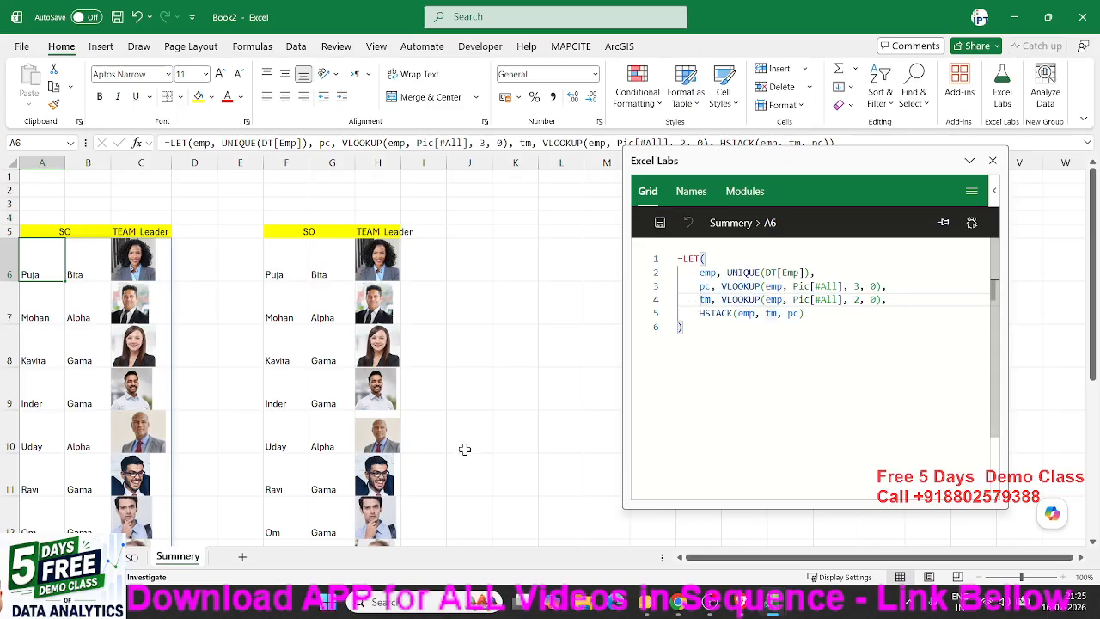
drag(885, 300, 699, 272)
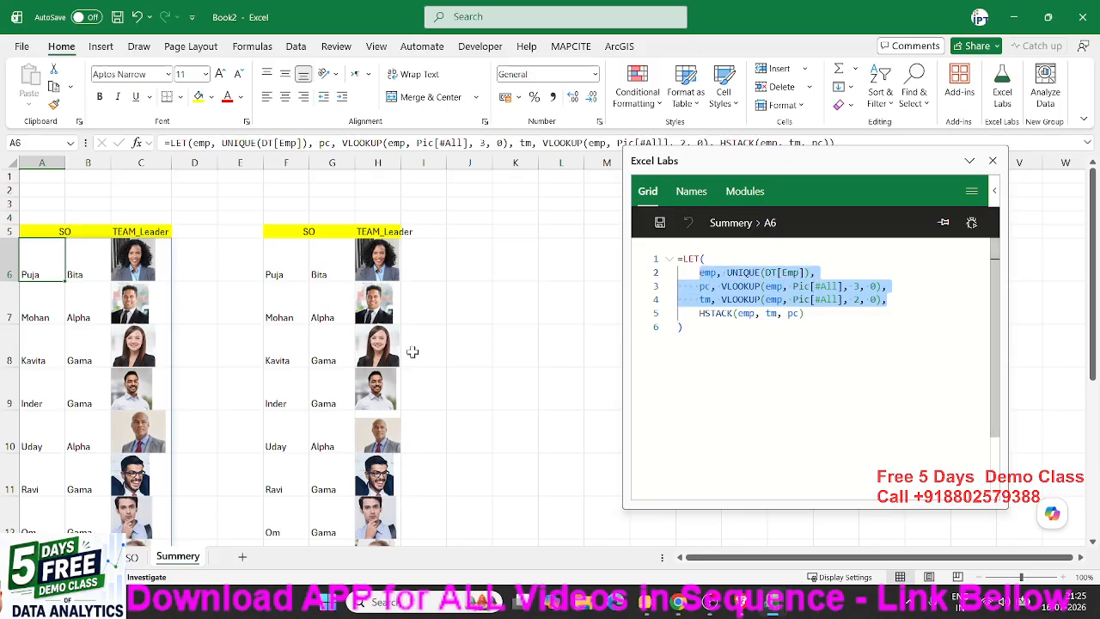
Step: Reorder the HSTACK arguments to emp, pc, tm and save the LET formula to A6
click(799, 314)
key(BackSpace)
key(BackSpace)
key(BackSpace)
key(BackSpace)
key(BackSpace)
key(BackSpace)
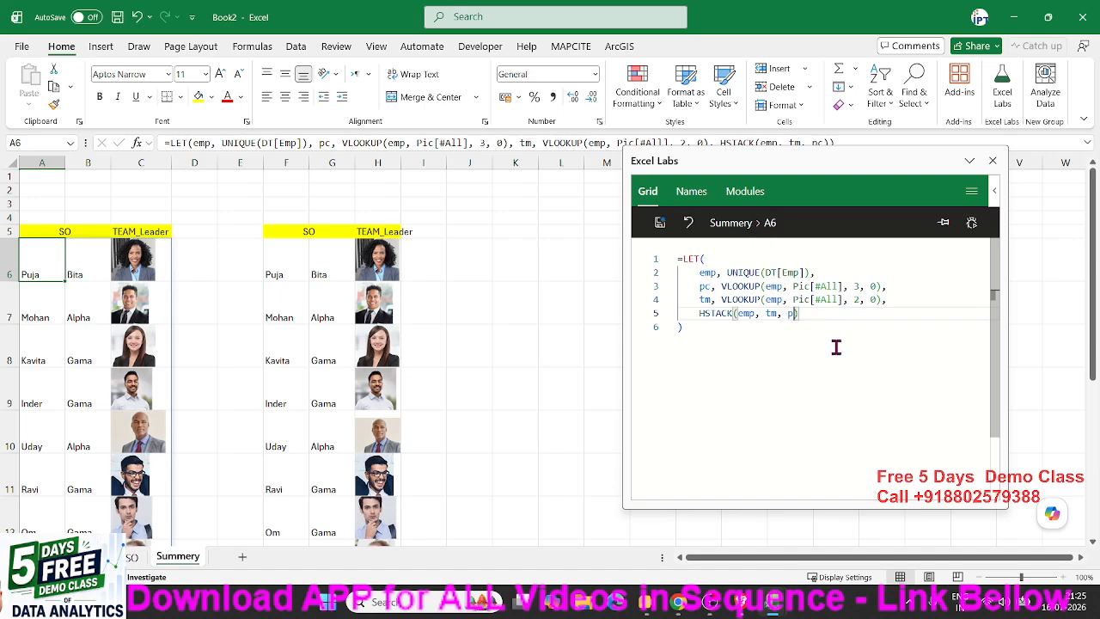
text(pc,t)
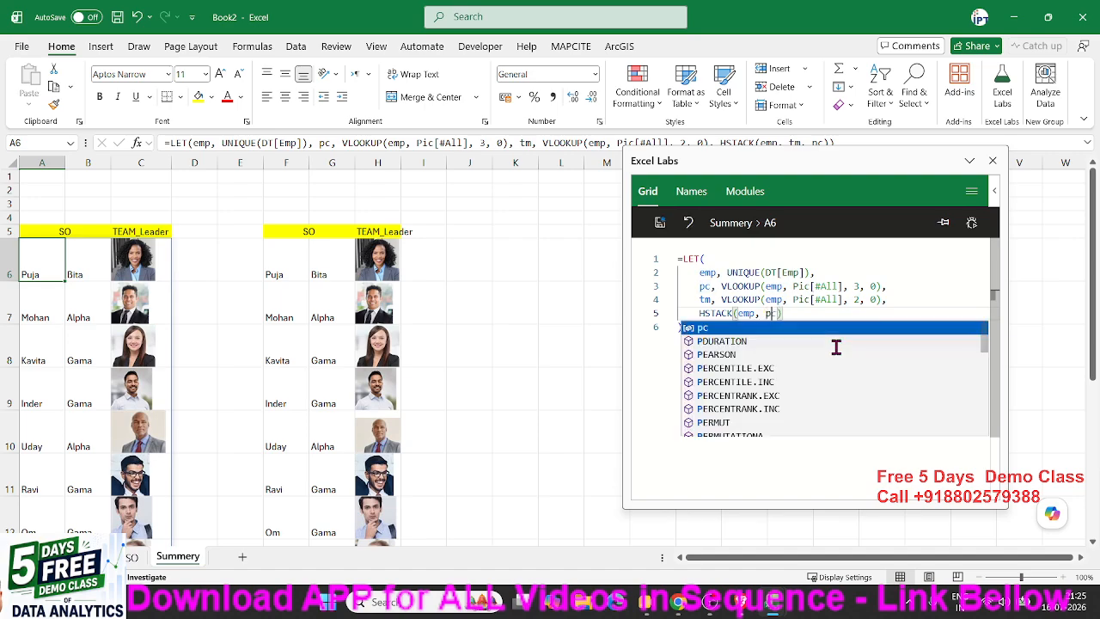
text(m)
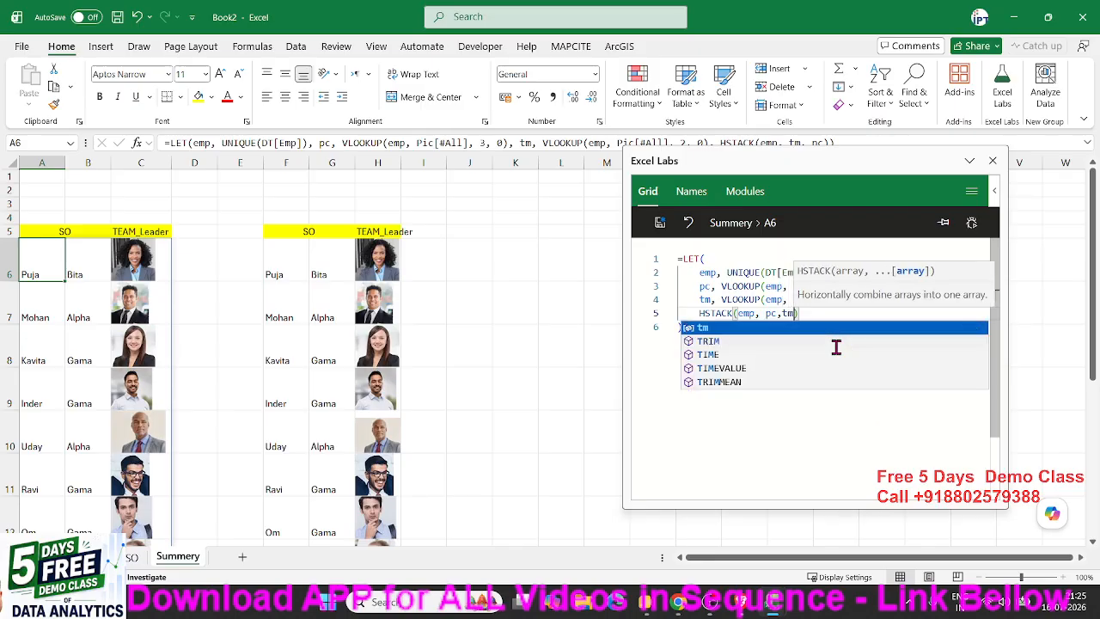
click(776, 451)
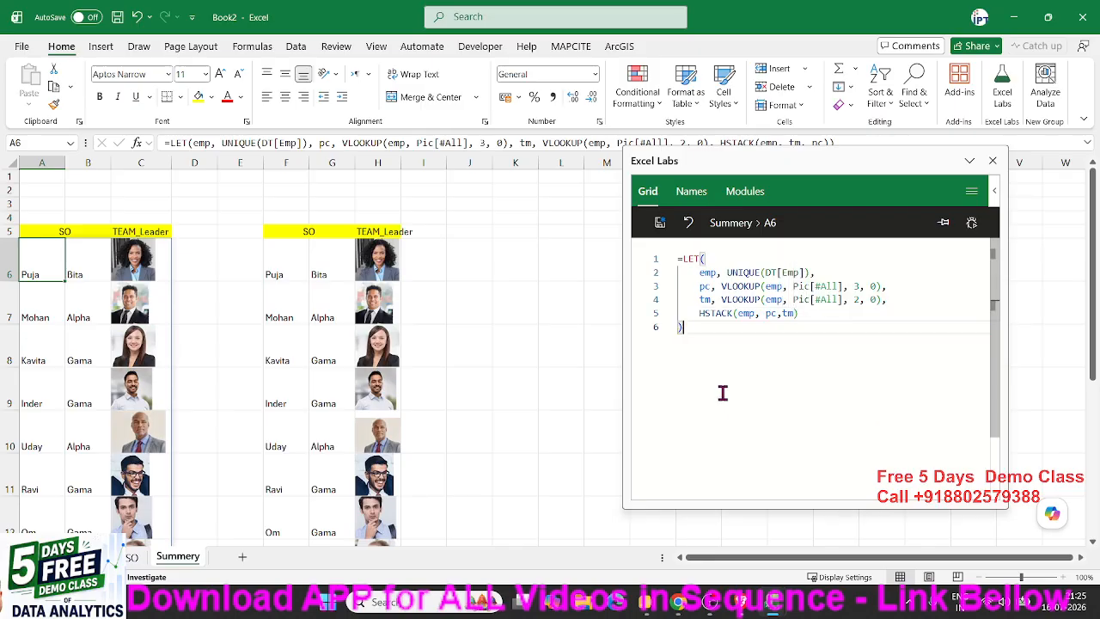
click(660, 223)
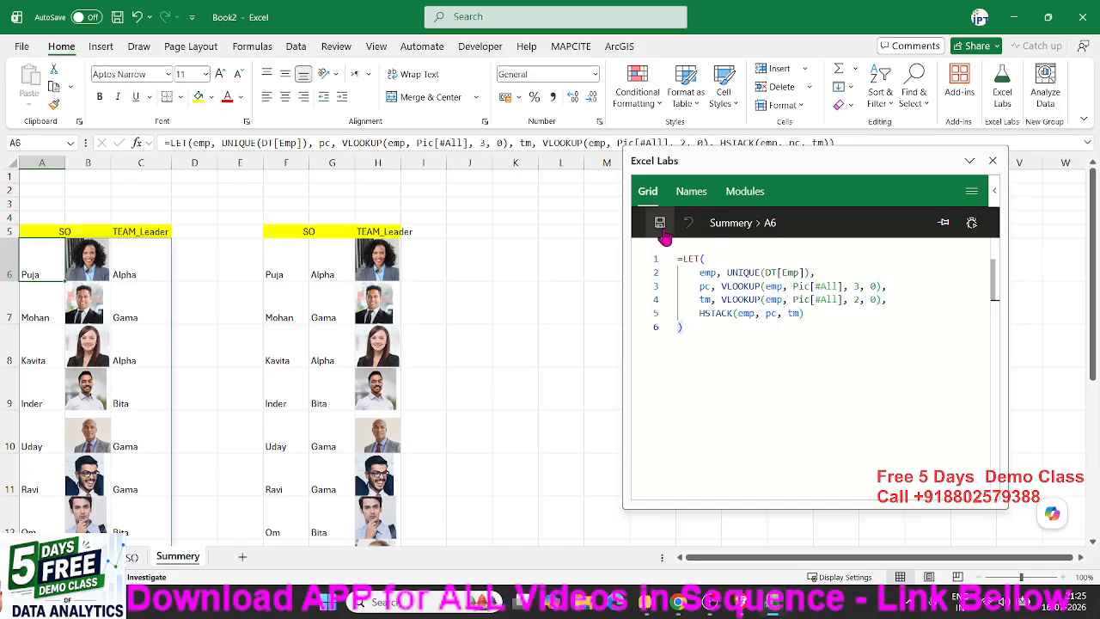
Step: Delete columns F to H with the separate lookup table from the Summery sheet
drag(275, 258, 343, 524)
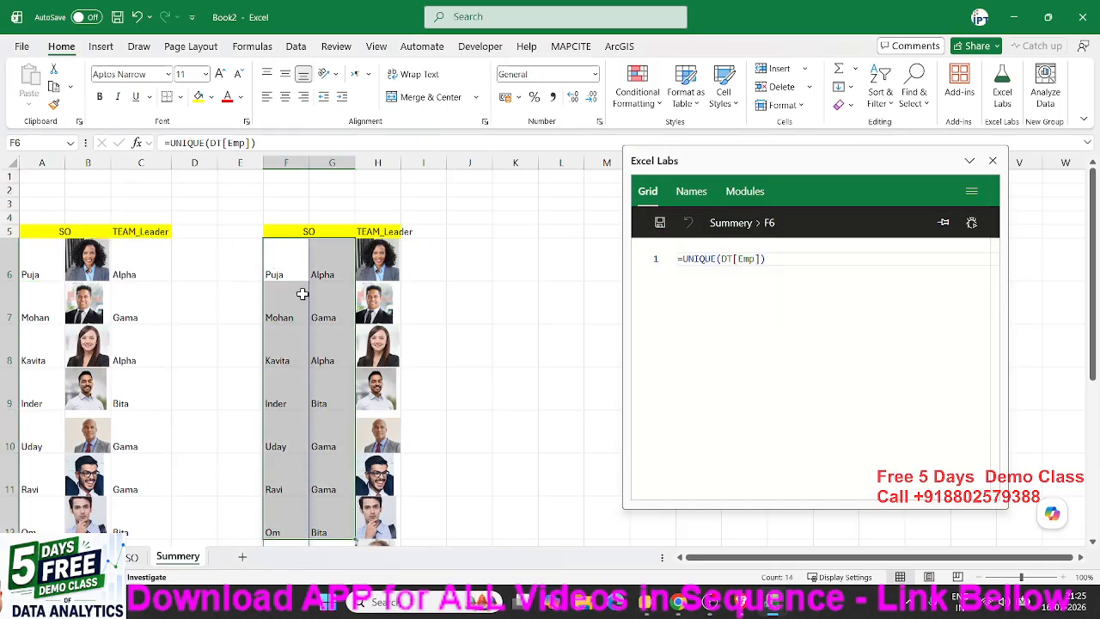
drag(297, 162, 391, 176)
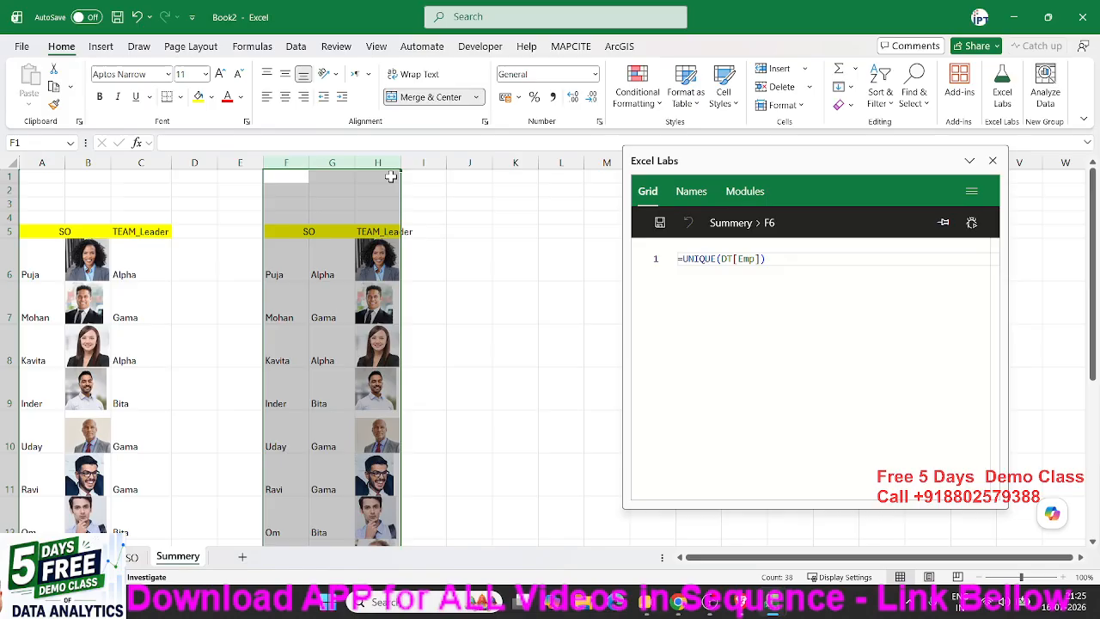
key(Delete)
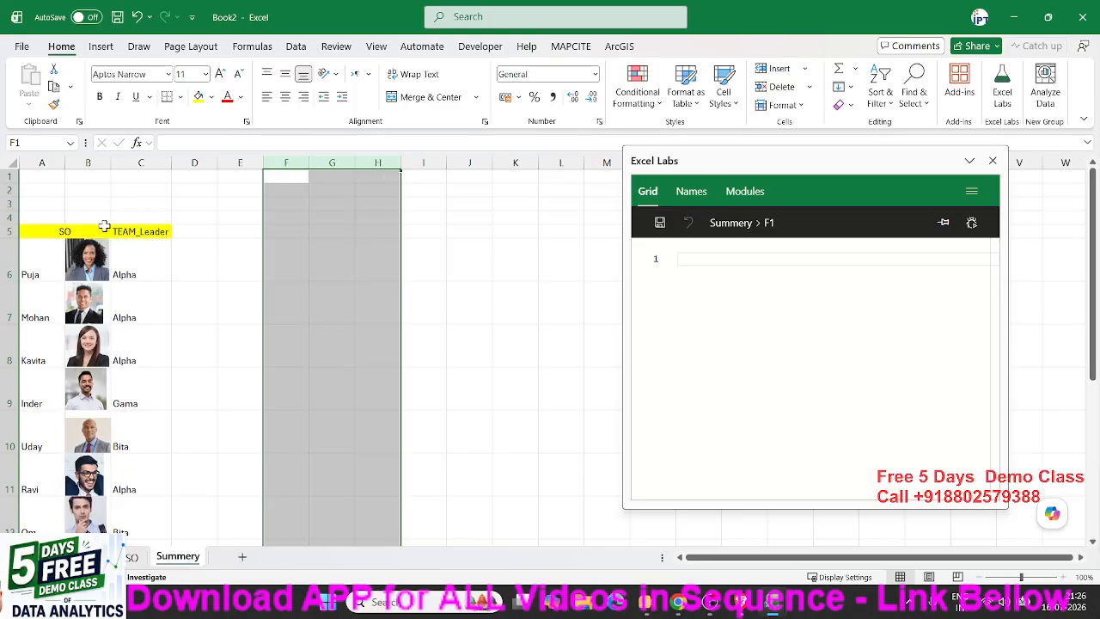
Step: Review the A6 LET formula, the SO sheet and the Qty and Target columns of the Data sheet
click(45, 256)
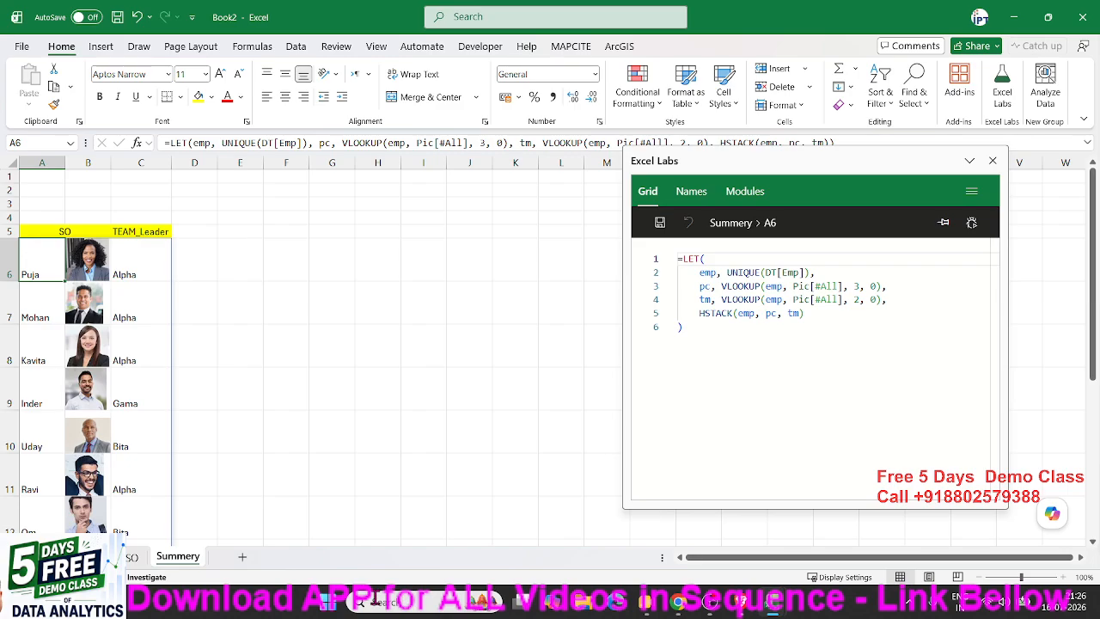
click(144, 556)
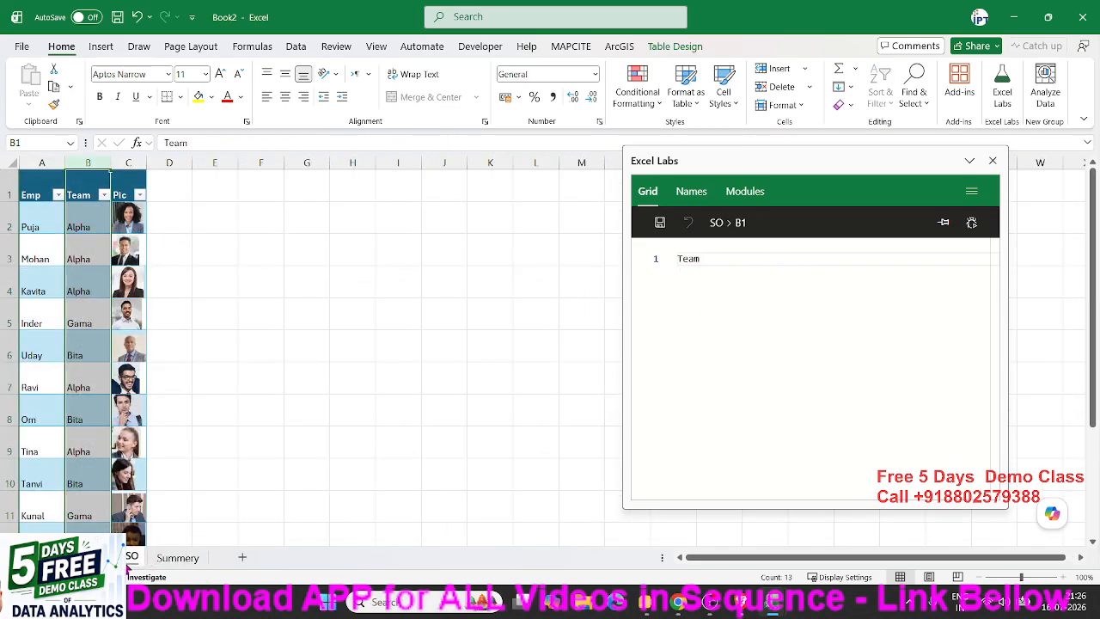
click(104, 559)
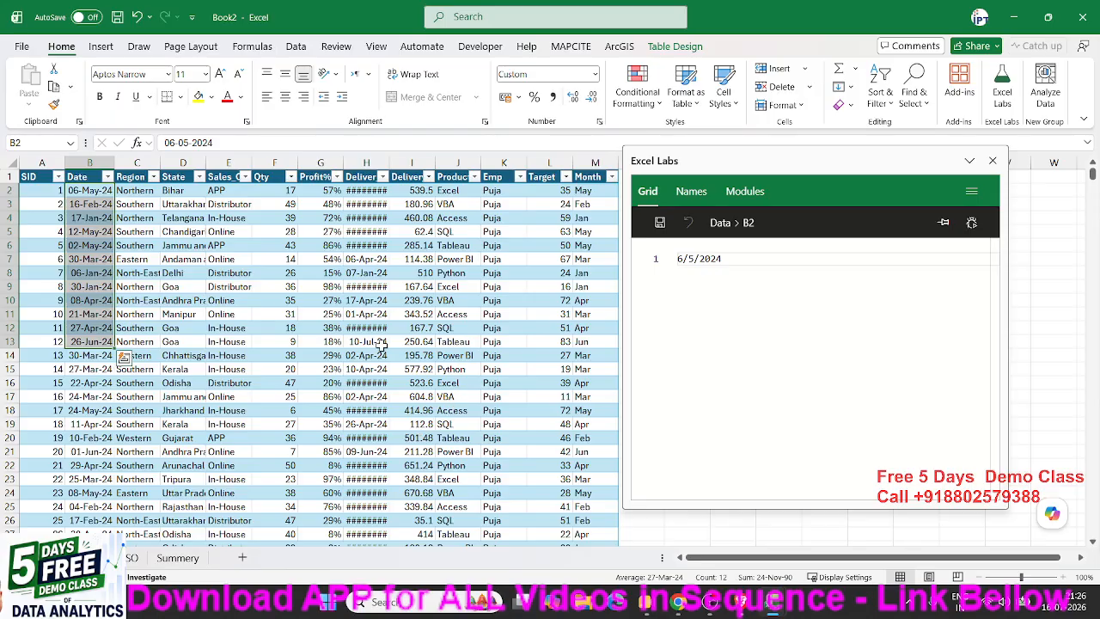
click(278, 157)
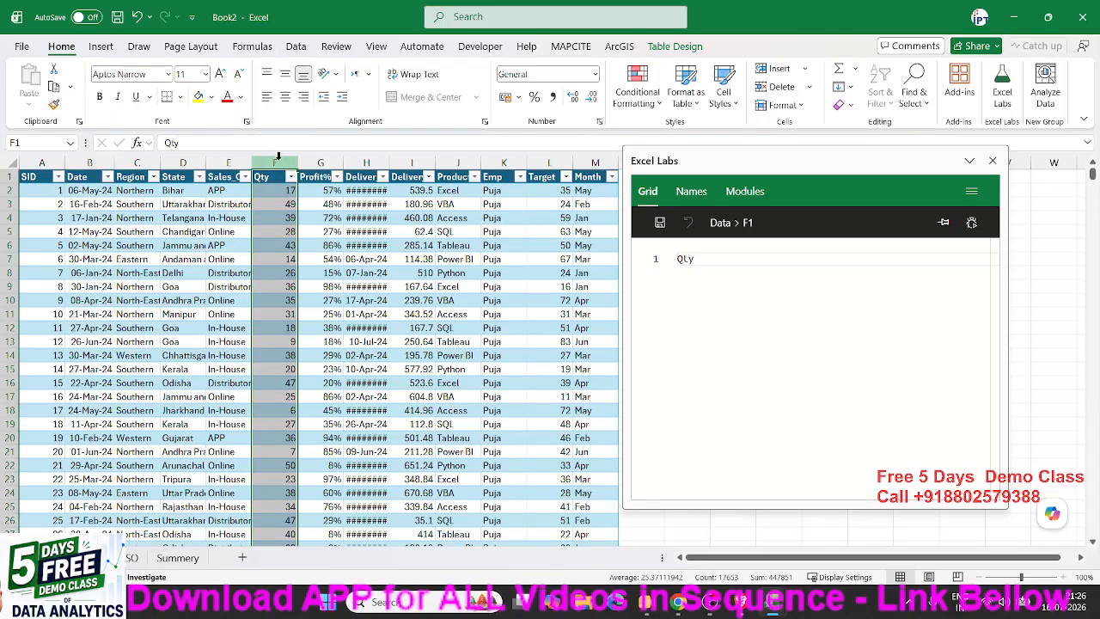
click(551, 162)
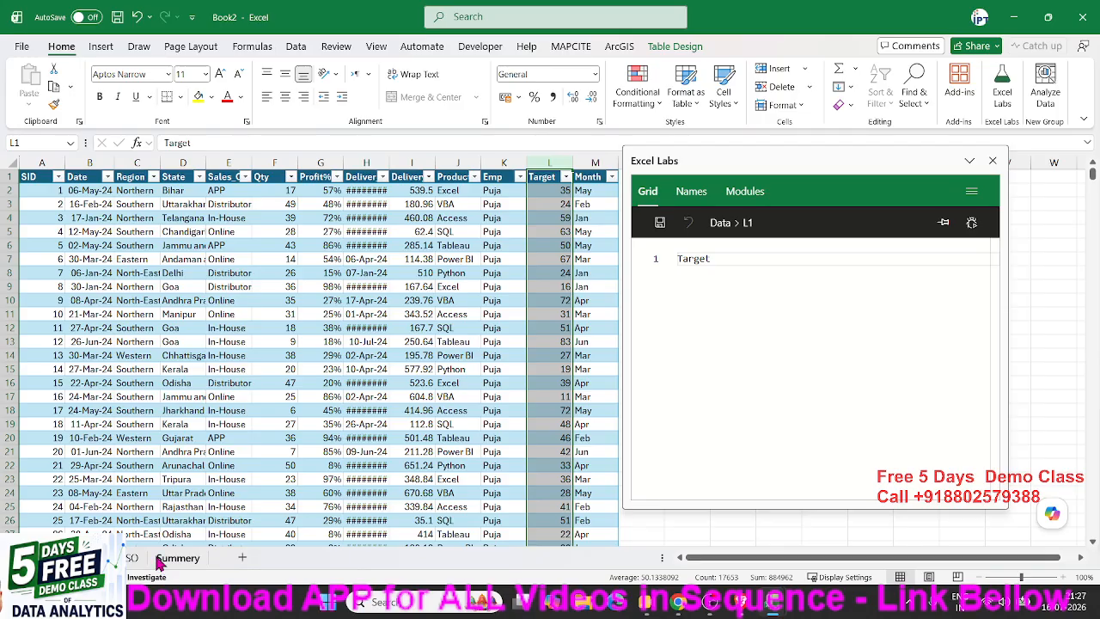
Step: On the Summery sheet, add a qty variable after tm in the A6 LET formula, starting a SUMIF with dt[Emp] as range
click(159, 561)
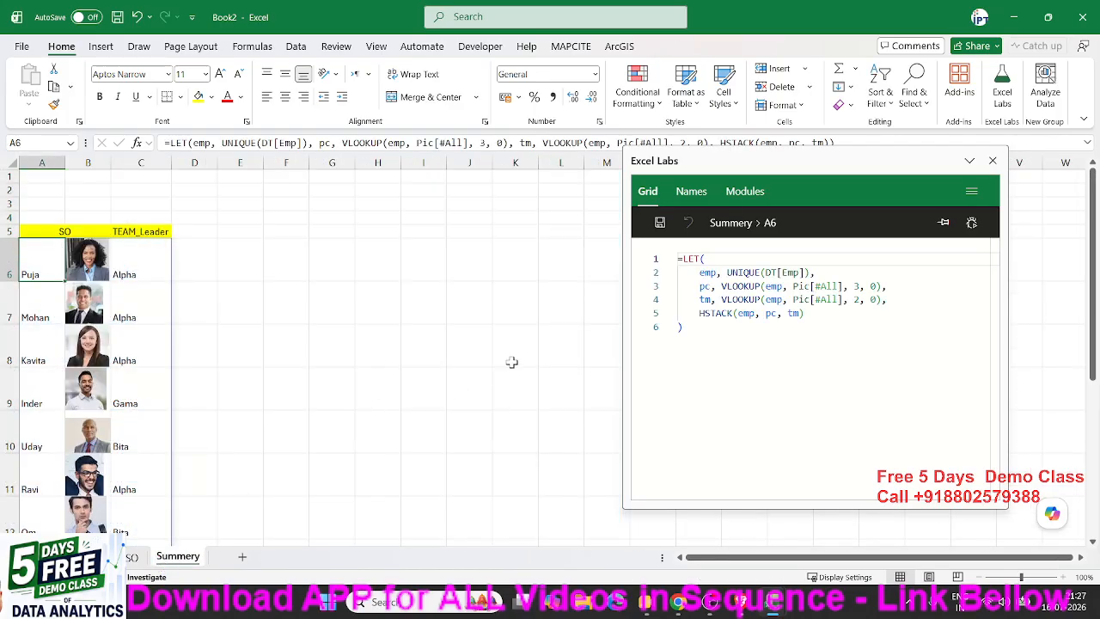
click(809, 319)
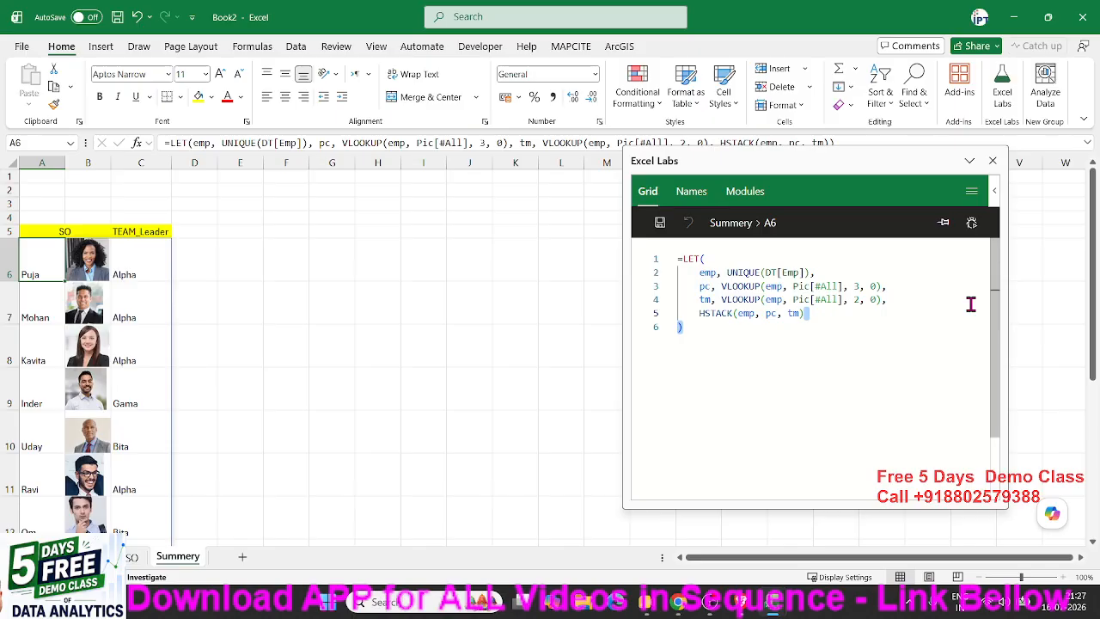
click(925, 302)
key(Return)
text(q)
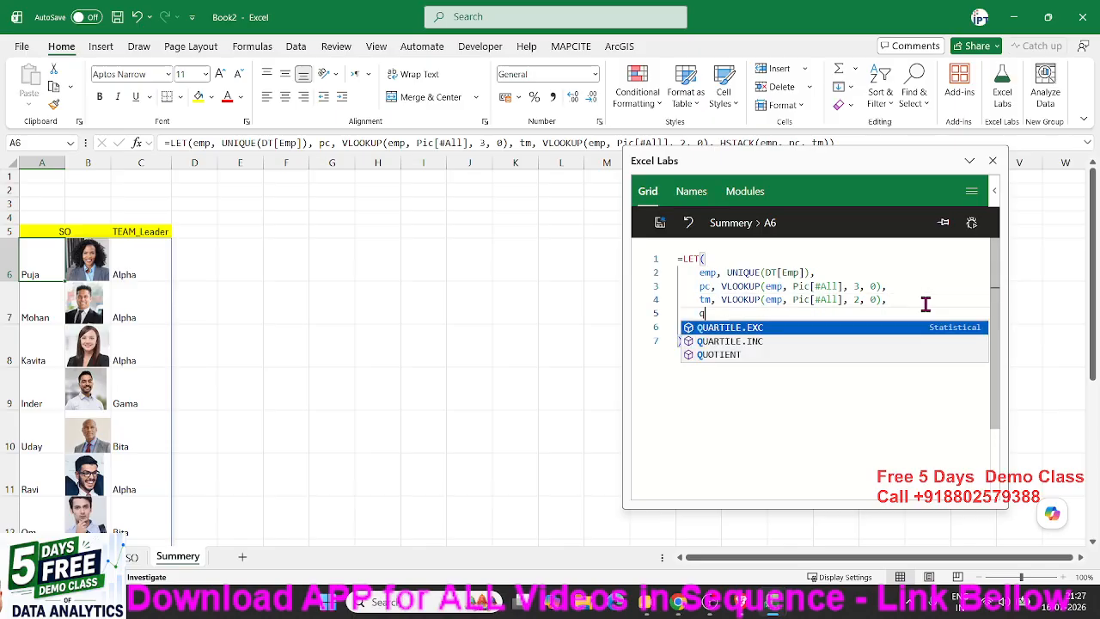
text(ty,)
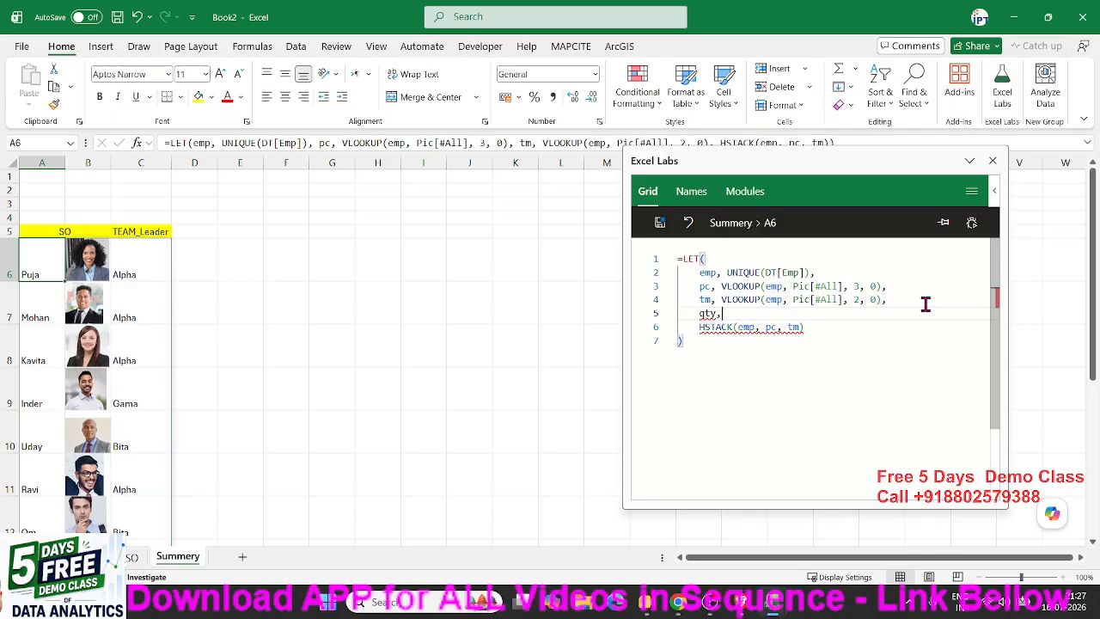
text(su)
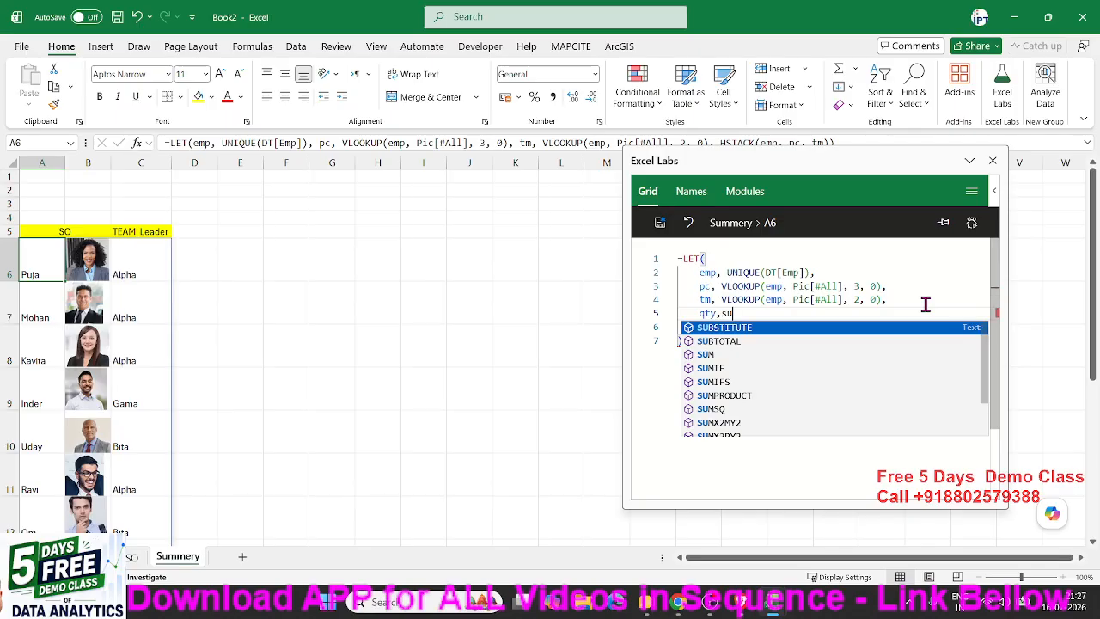
text(mif()
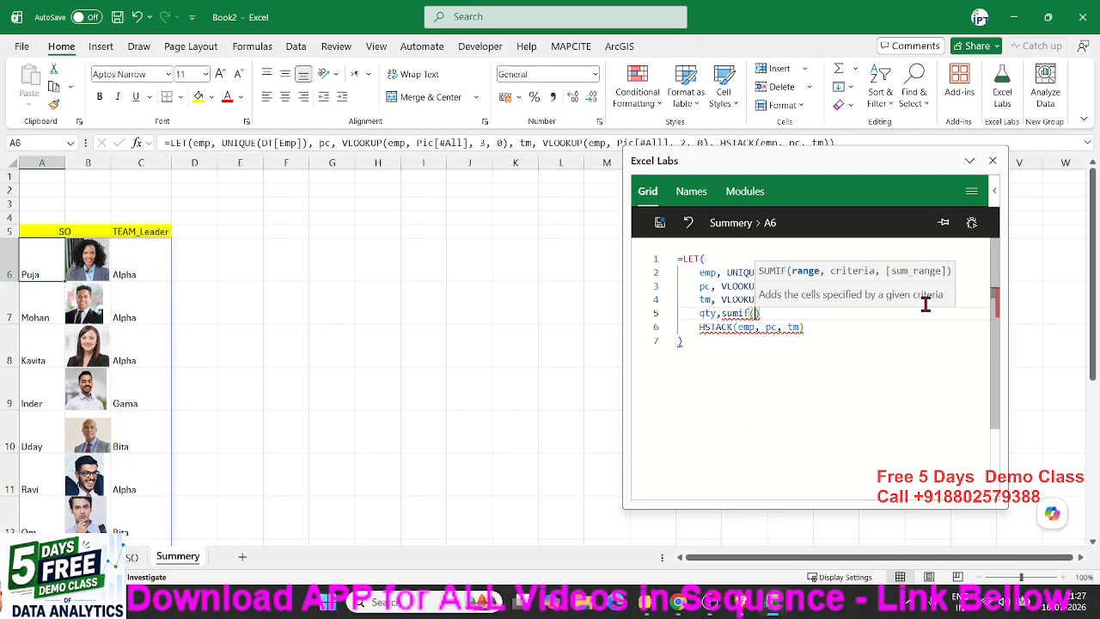
text(dt[)
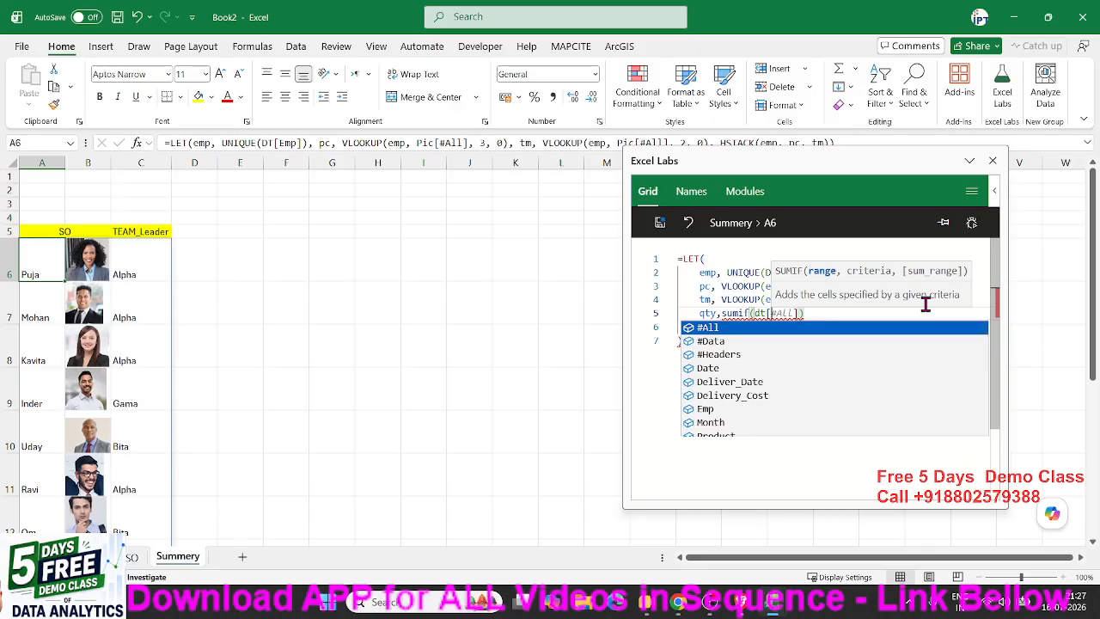
text(emp)
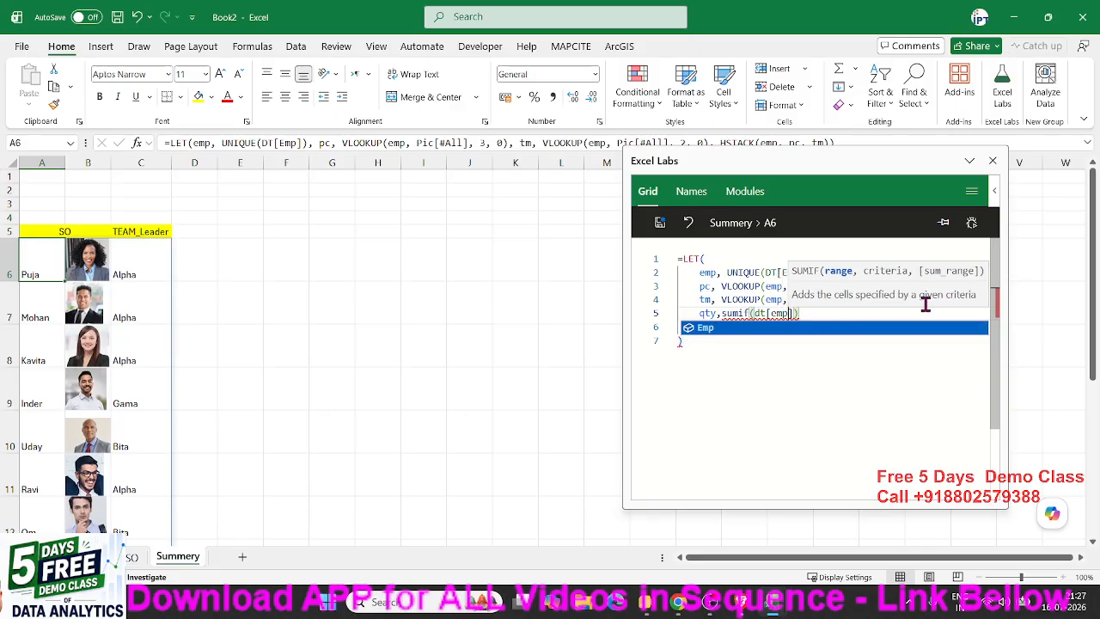
key(Tab)
text(])
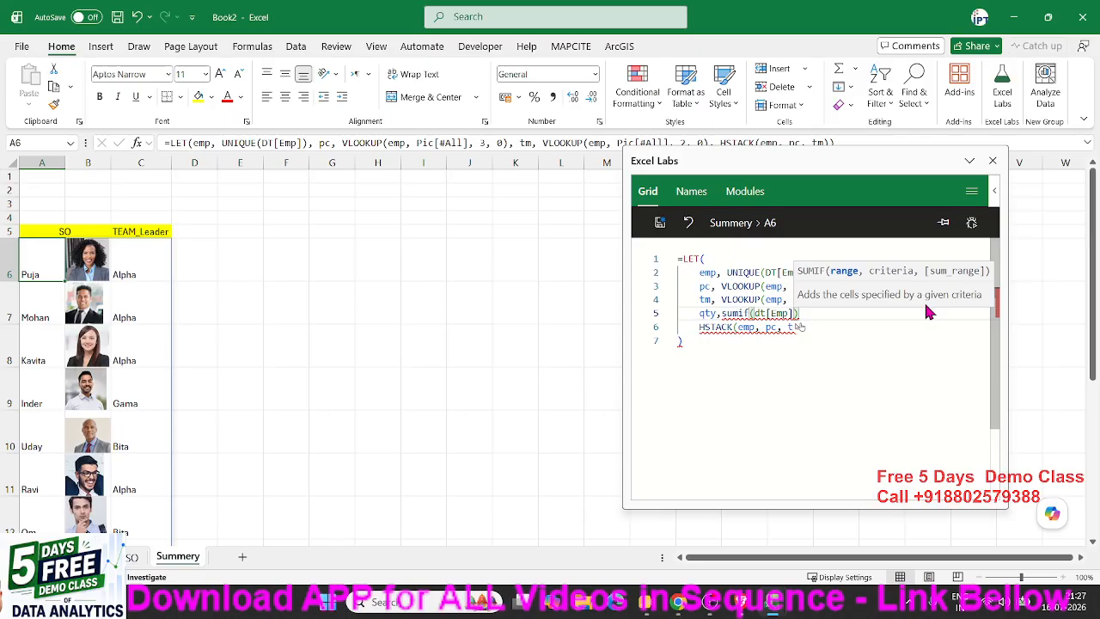
Step: Complete the qty SUMIF with emp as the criteria and dt[Qty] as the sum range
text(,")
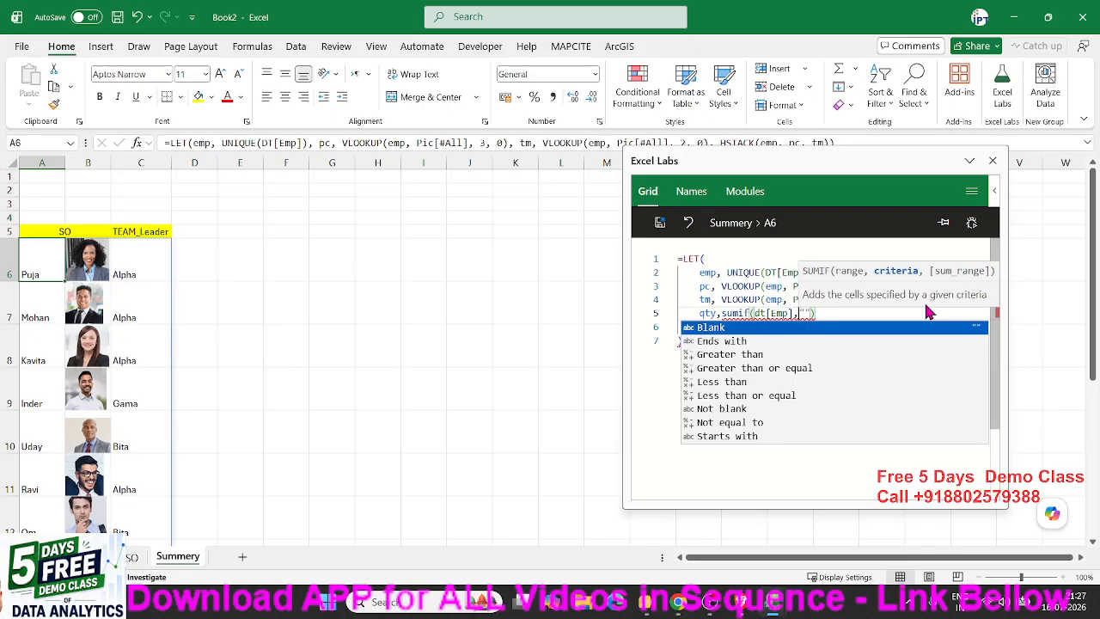
key(BackSpace)
text(emp)
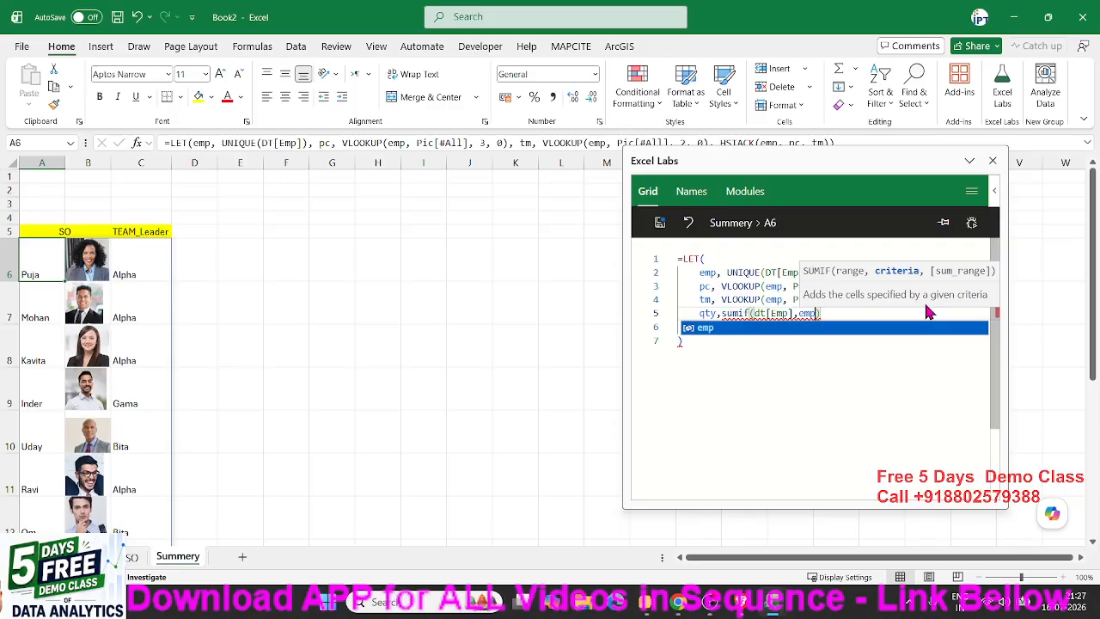
text(,)
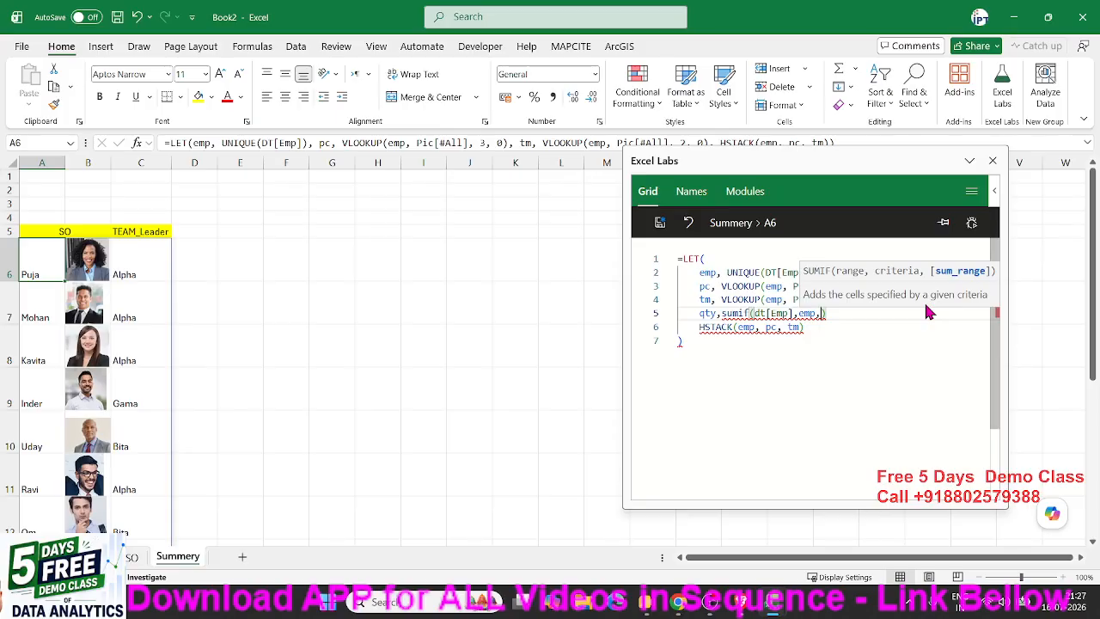
text(dt,q)
key(BackSpace)
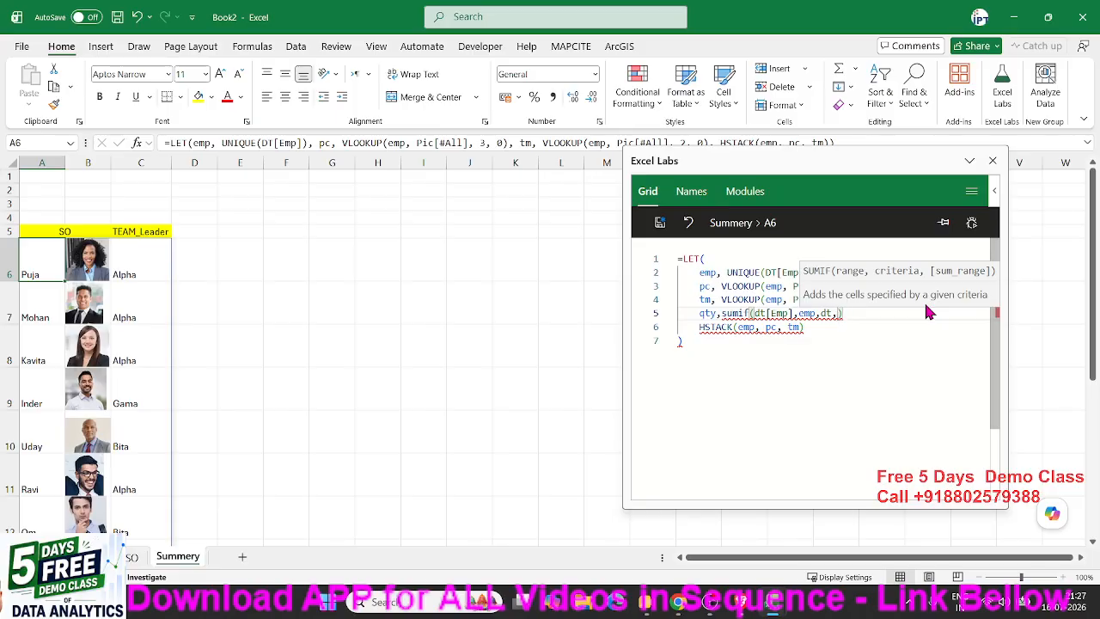
text(dt[)
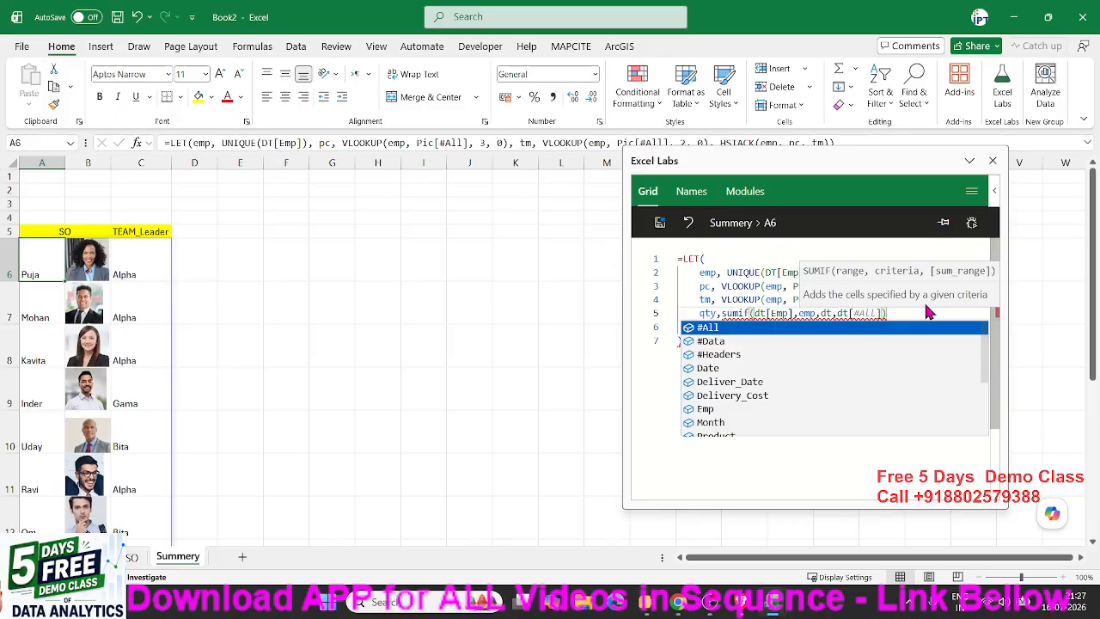
text(q)
key(Tab)
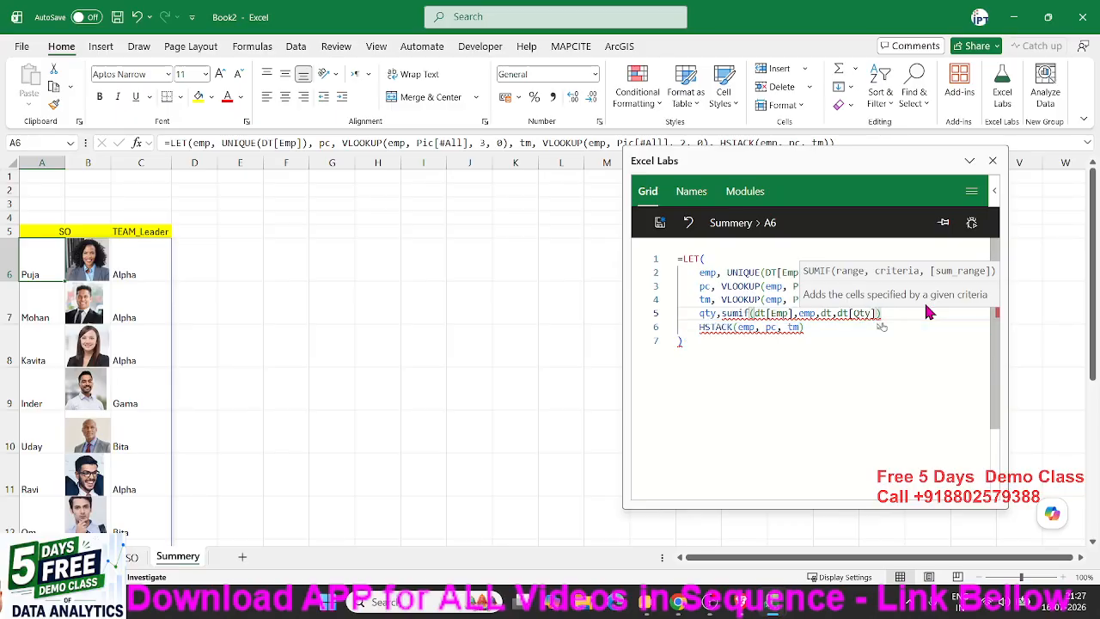
text(,)
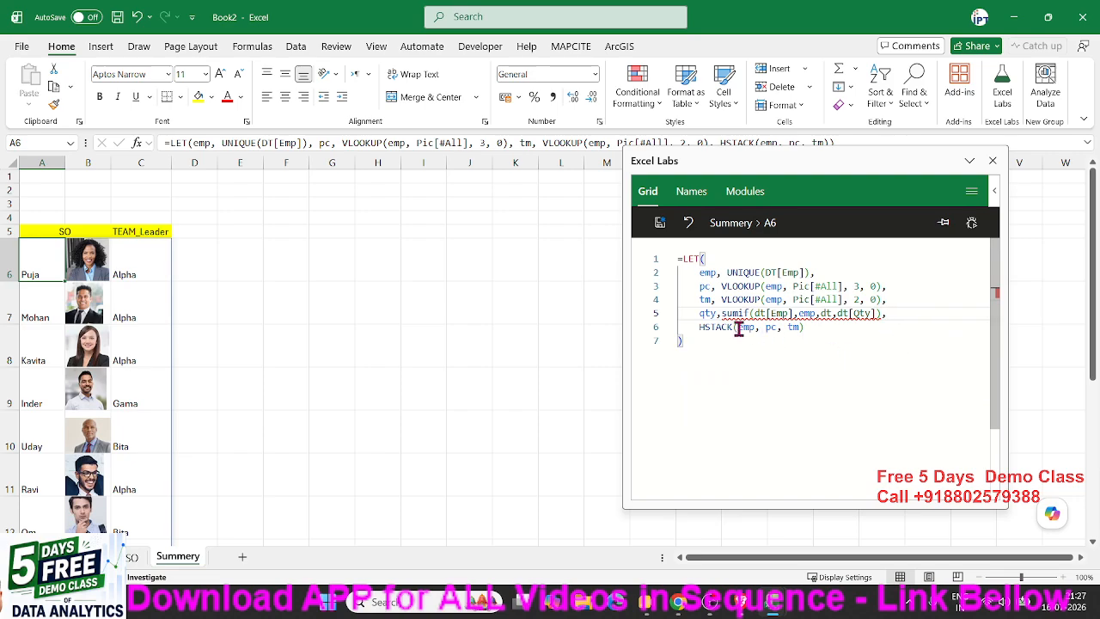
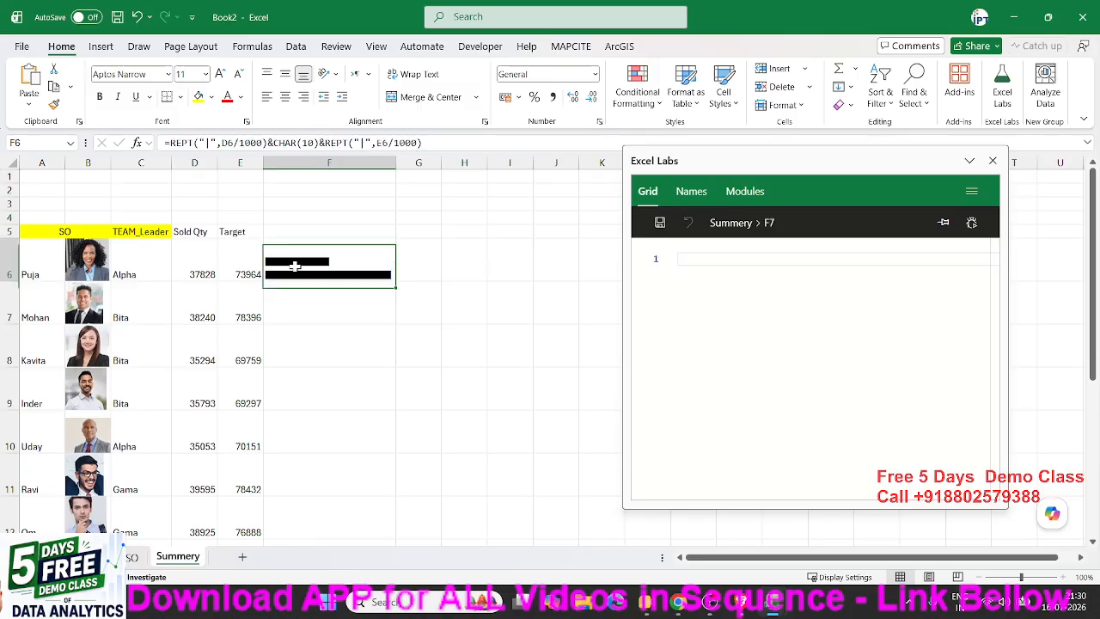
Step: Change the font colour of the REPT bars in F6 to the darkest green theme shade
click(242, 97)
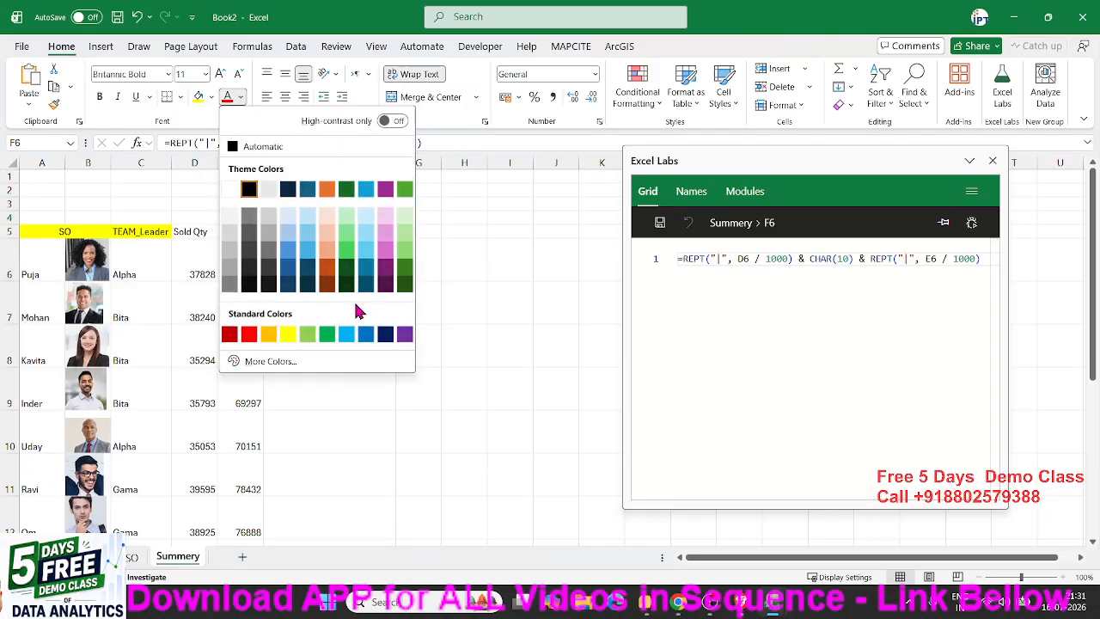
click(405, 282)
click(405, 315)
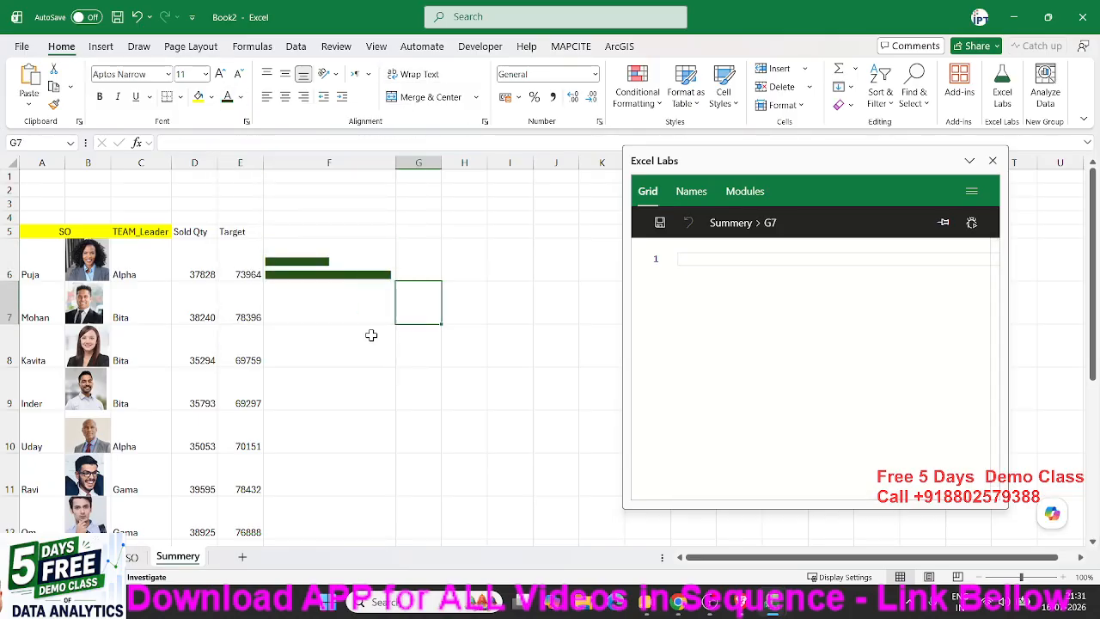
click(329, 316)
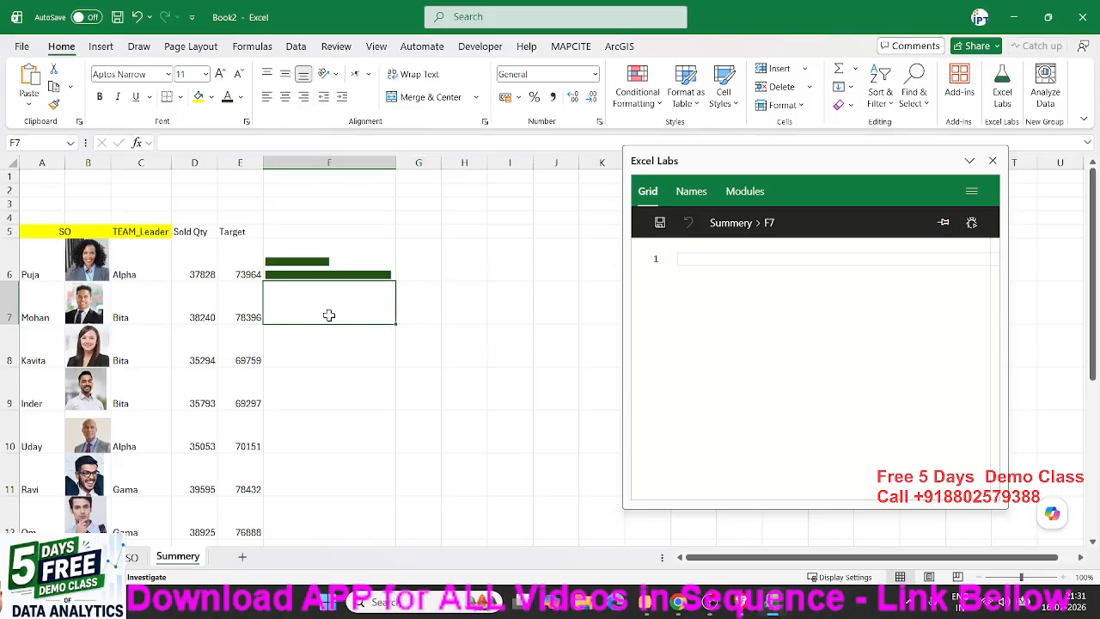
Step: Append the label "Qty" after the first REPT bar and "Target" after the second one in the F6 formula
click(296, 273)
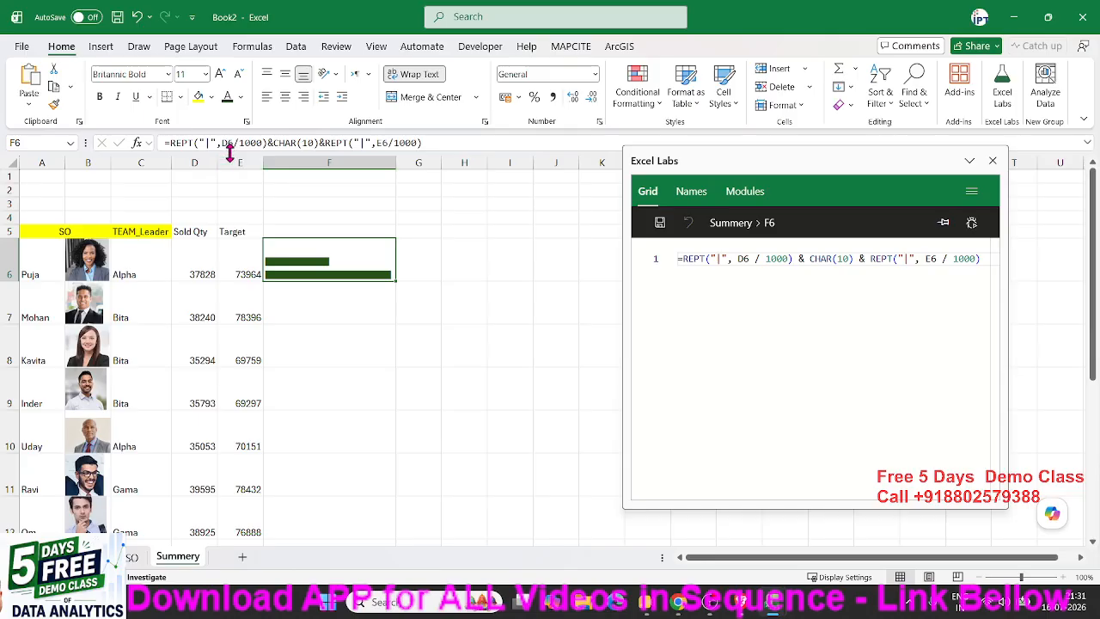
click(262, 142)
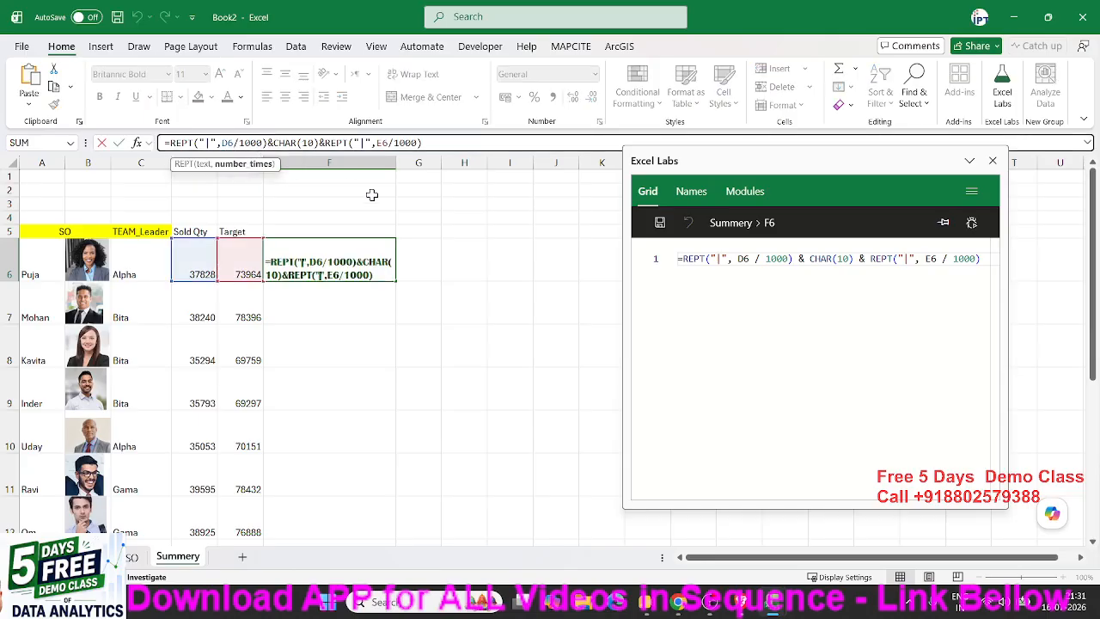
key(Right)
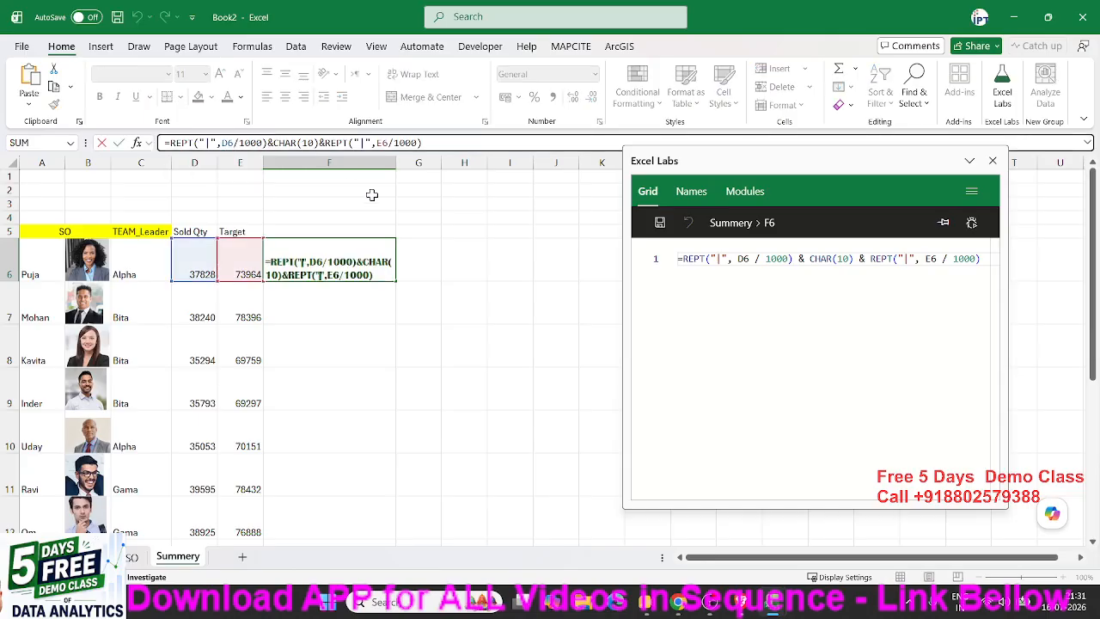
text(&"Qty)
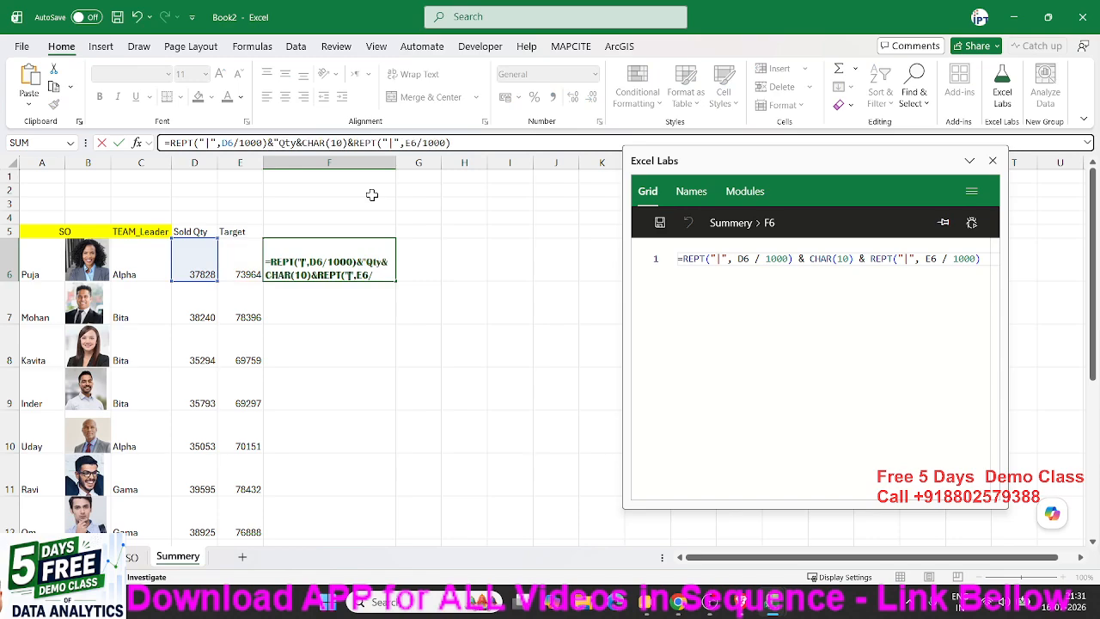
text(")
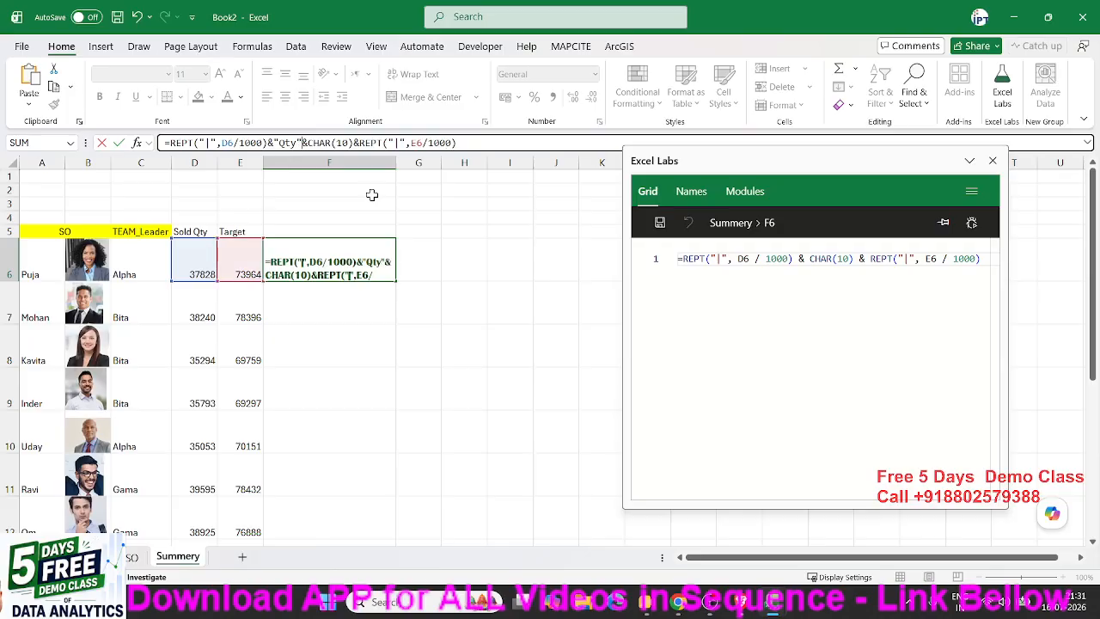
click(478, 143)
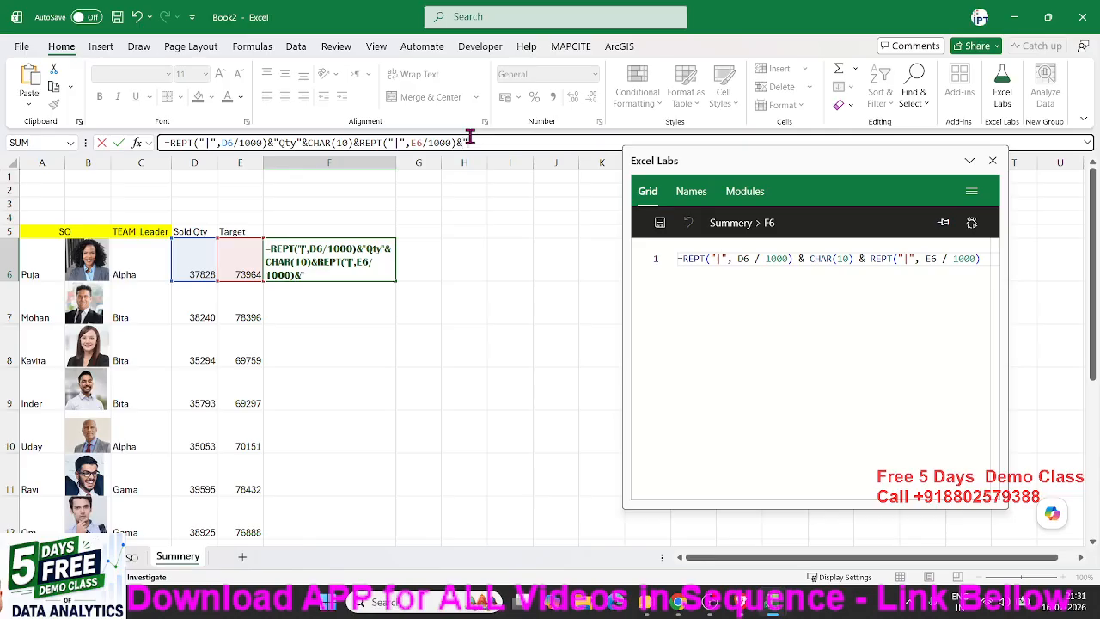
text(&"Target")
key(Return)
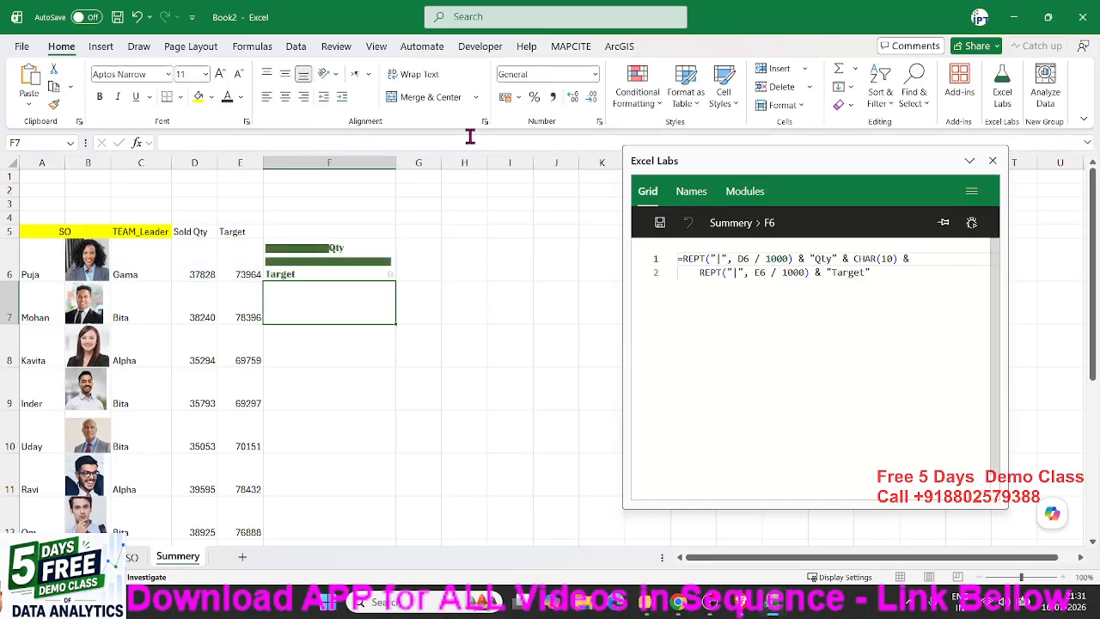
Step: Widen column F slightly and shorten the second bar's label in the F6 formula to "Trg"
key(Up)
drag(396, 163, 417, 162)
click(476, 143)
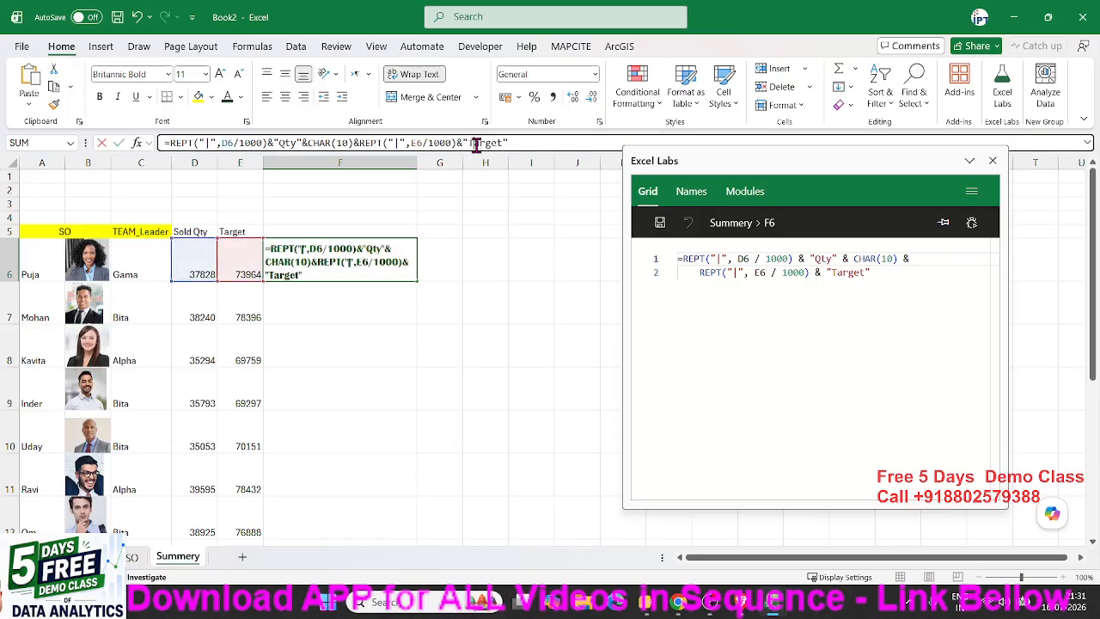
key(Delete)
key(Delete)
key(Delete)
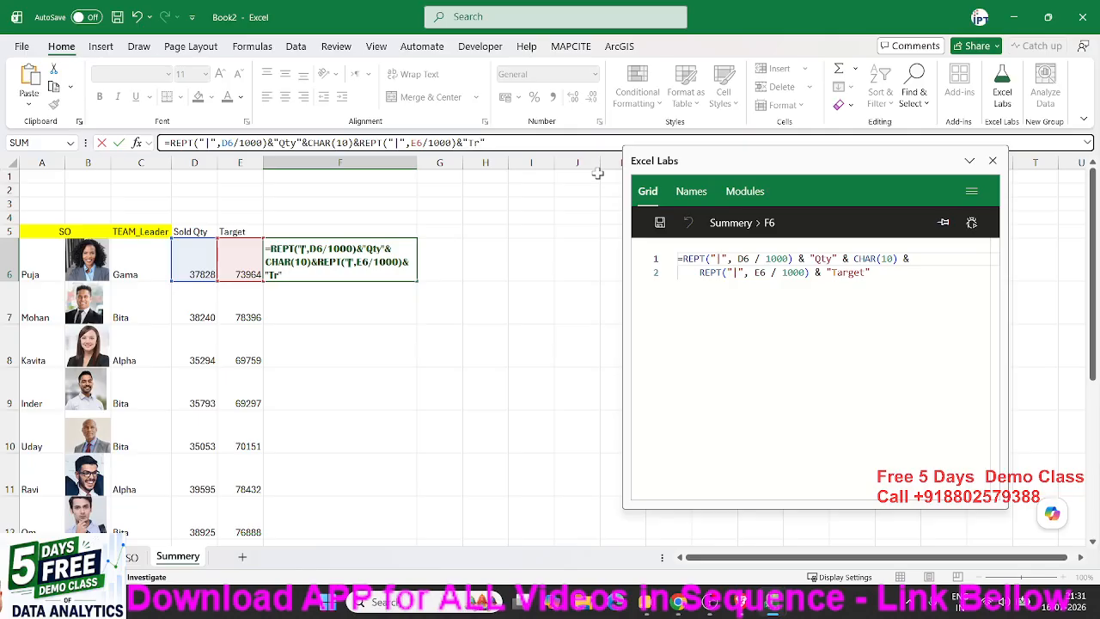
key(Return)
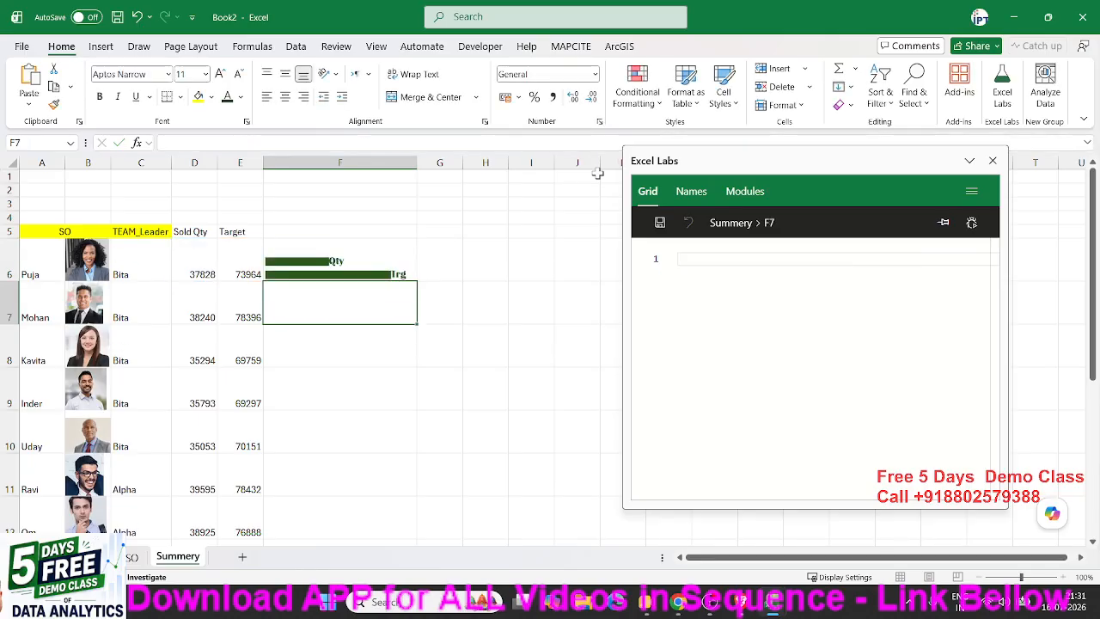
Step: Move the "Qty" label in the F6 formula from behind the first REPT bar to in front of it
click(391, 268)
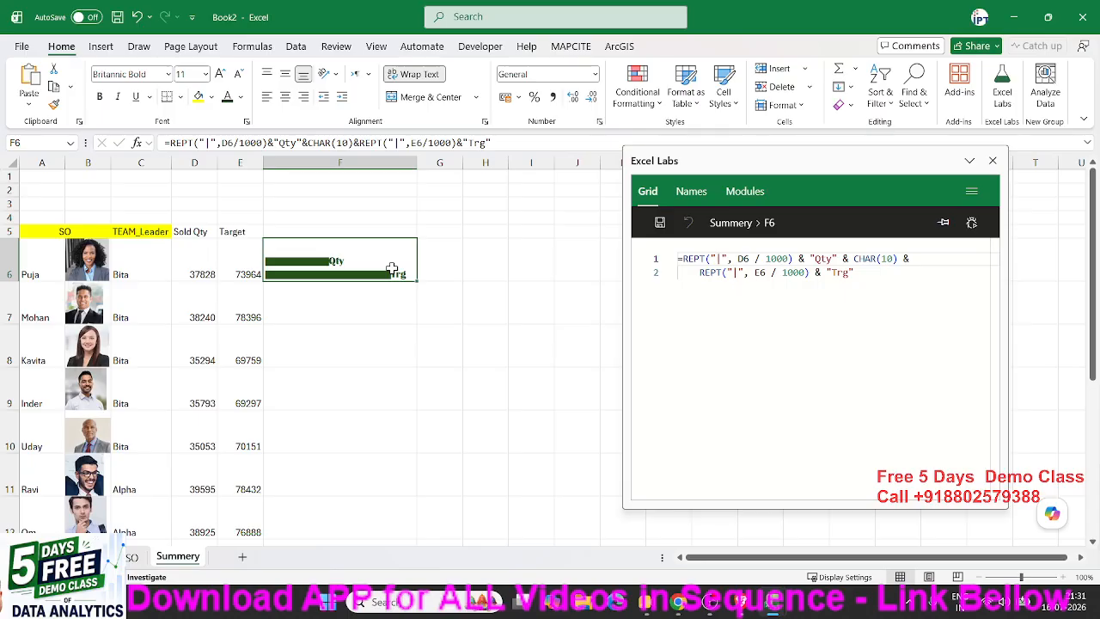
click(277, 143)
double_click(278, 143)
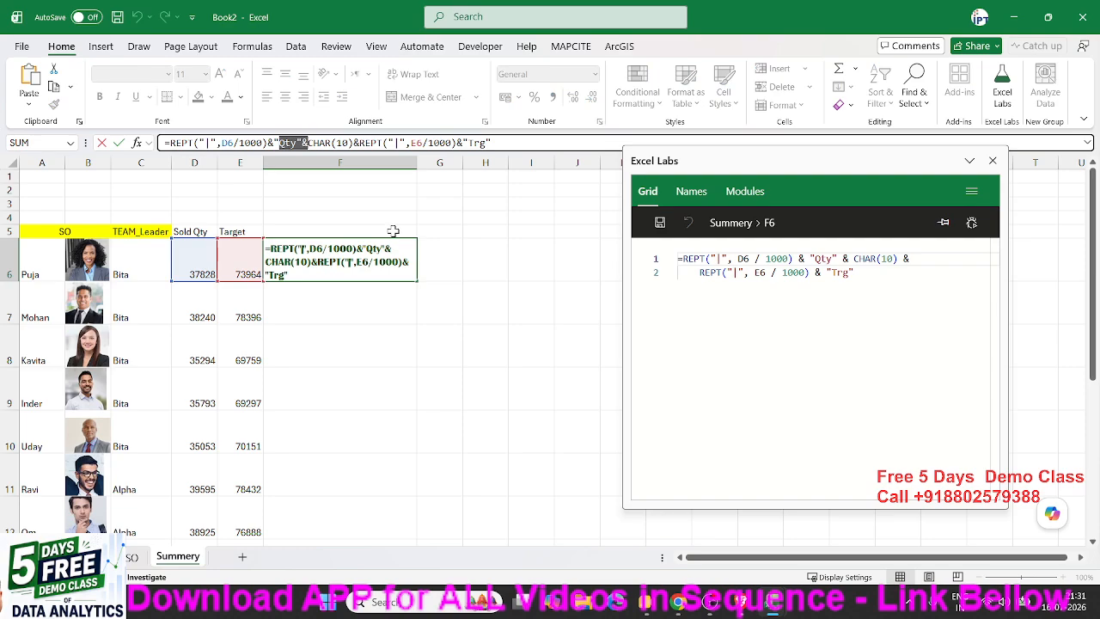
key(Delete)
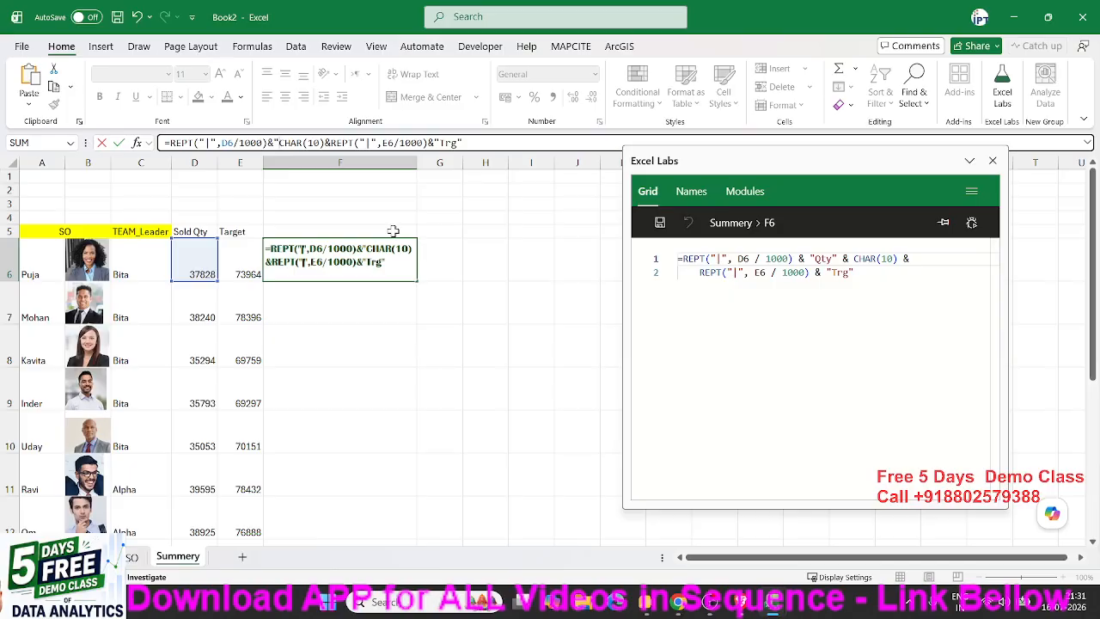
key(Return)
key(Up)
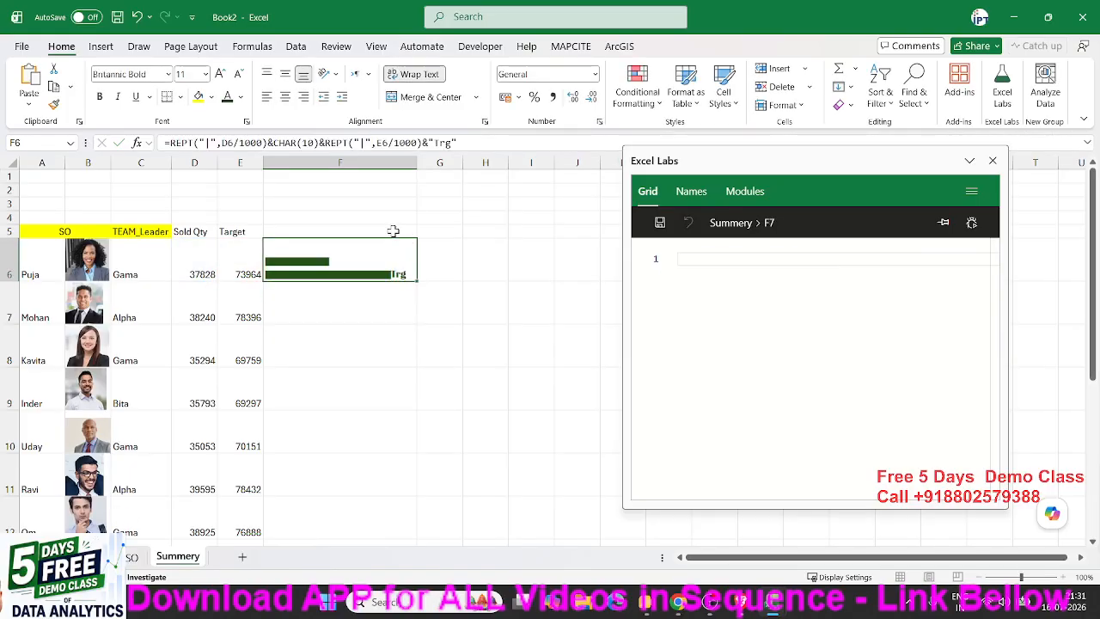
click(209, 143)
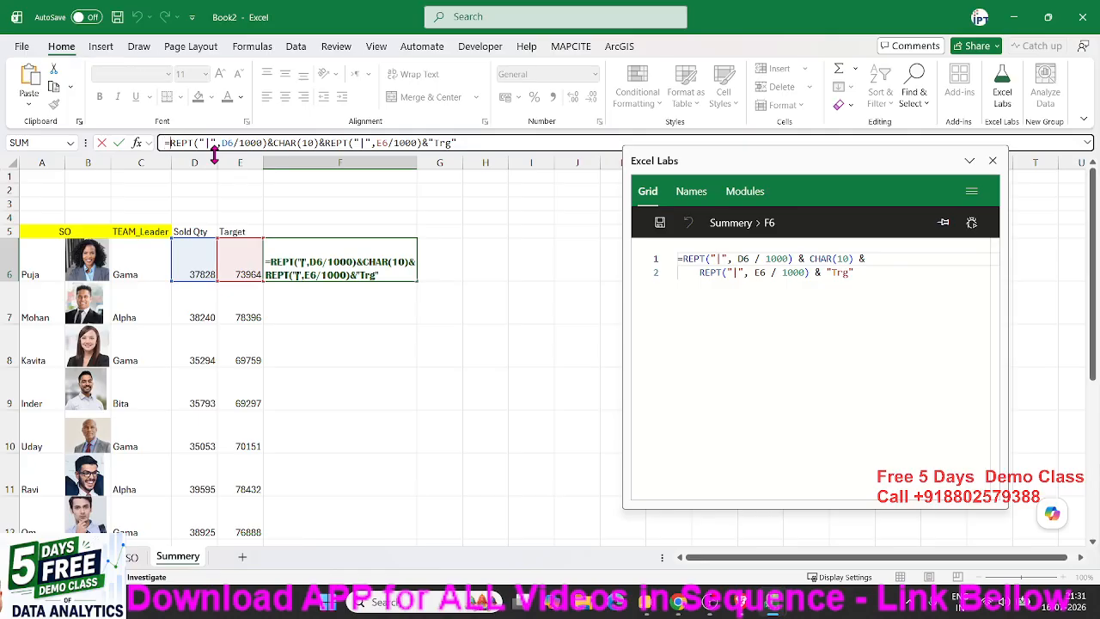
text("Qty")
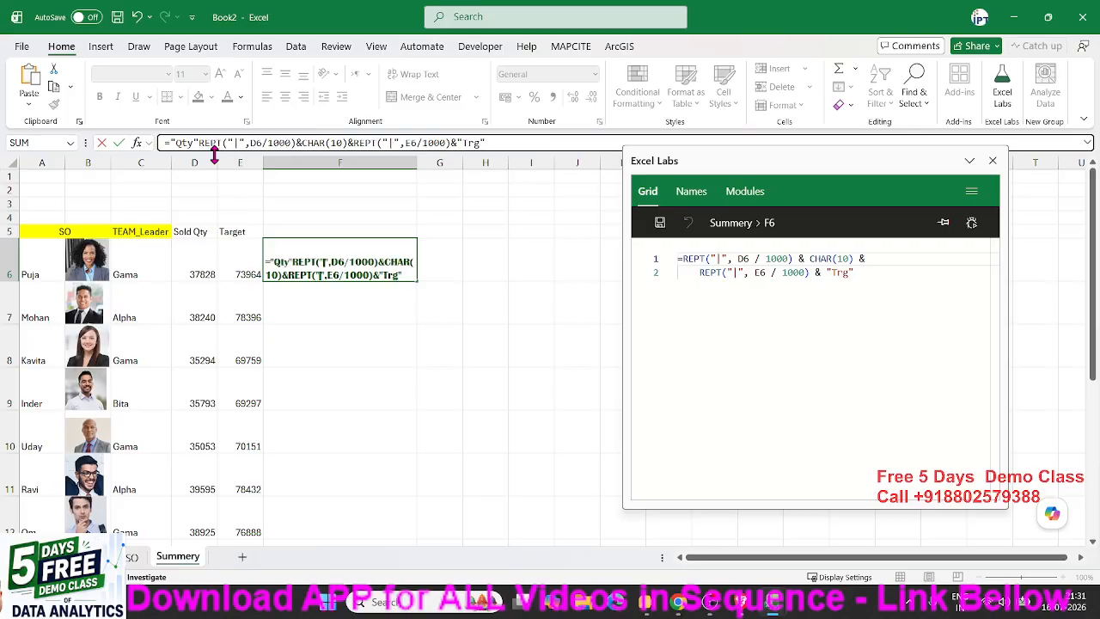
text(&)
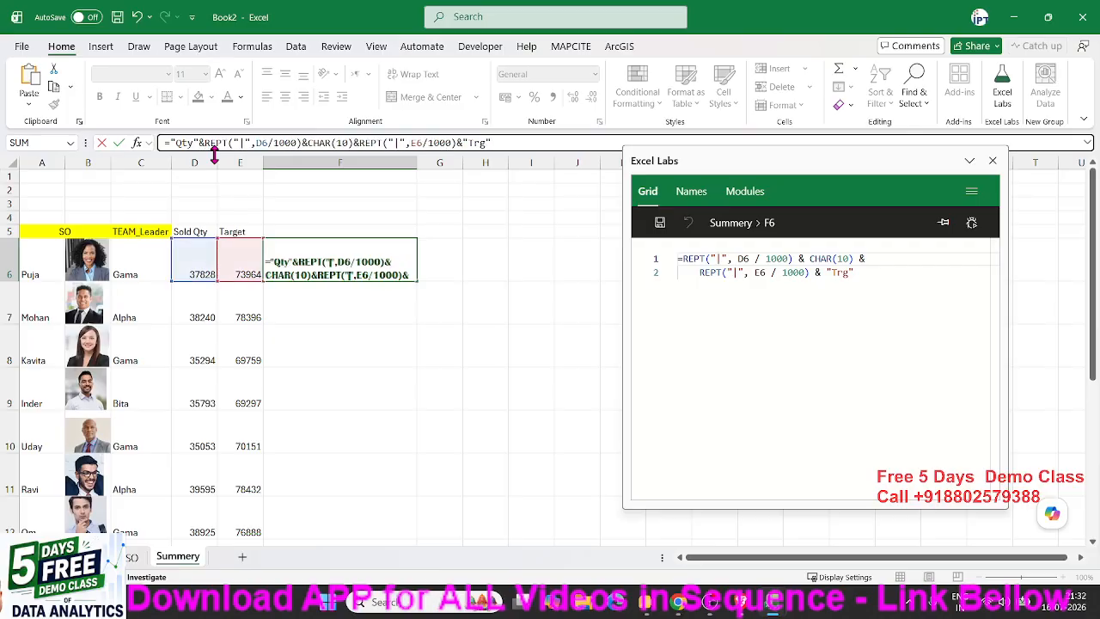
key(ctrl+Return)
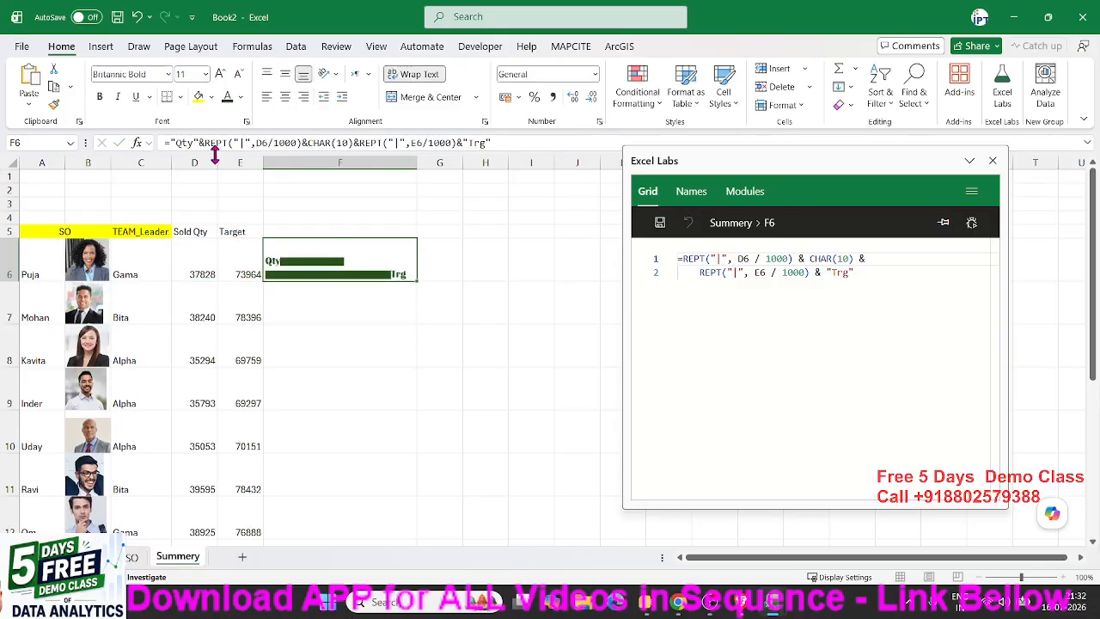
Step: Move the "Trg" label in the F6 formula from the end to directly before the second REPT bar
drag(463, 142, 558, 154)
key(BackSpace)
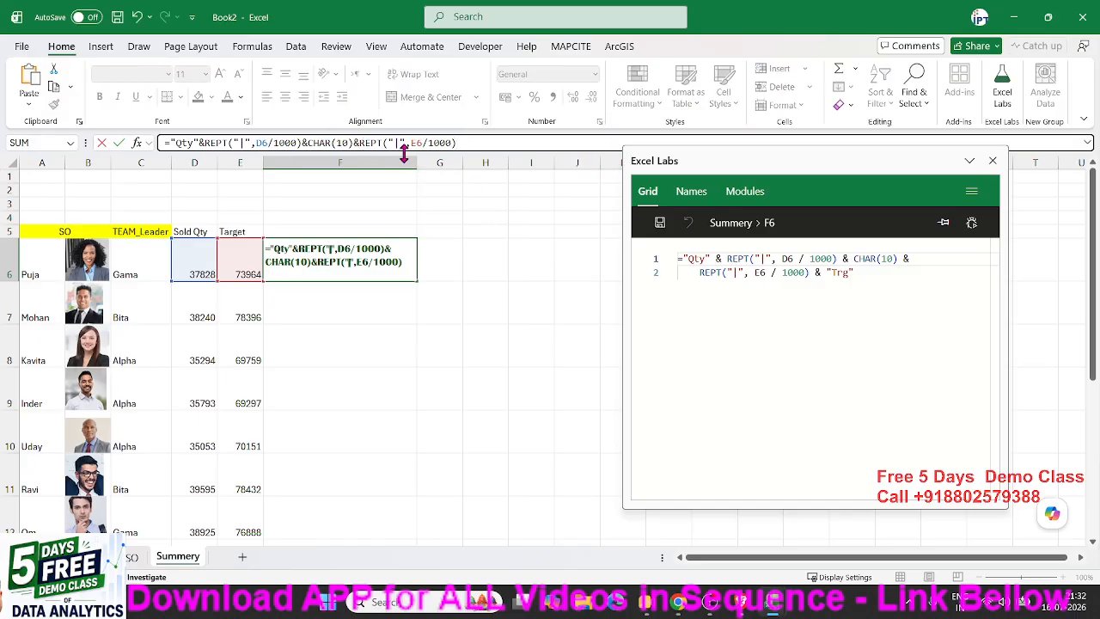
text("Tr)
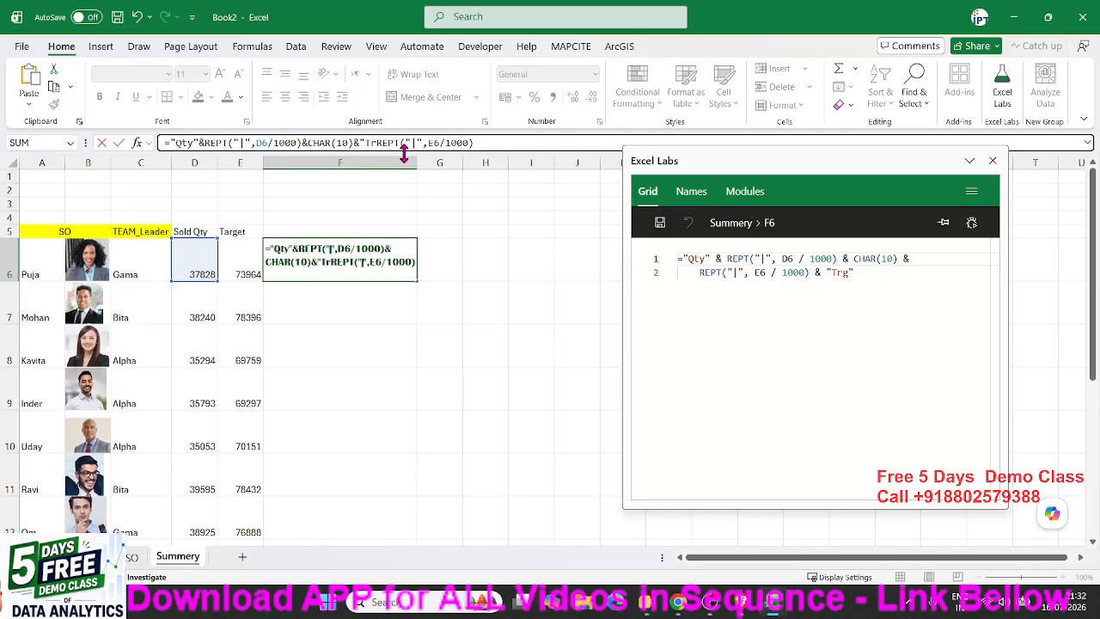
text(g")
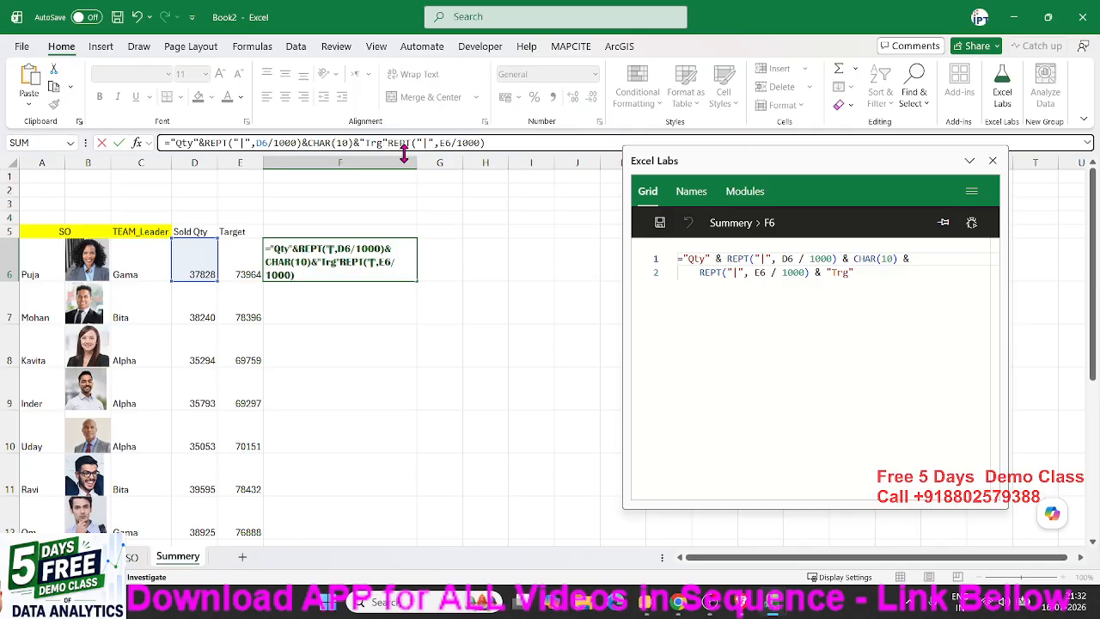
text(&)
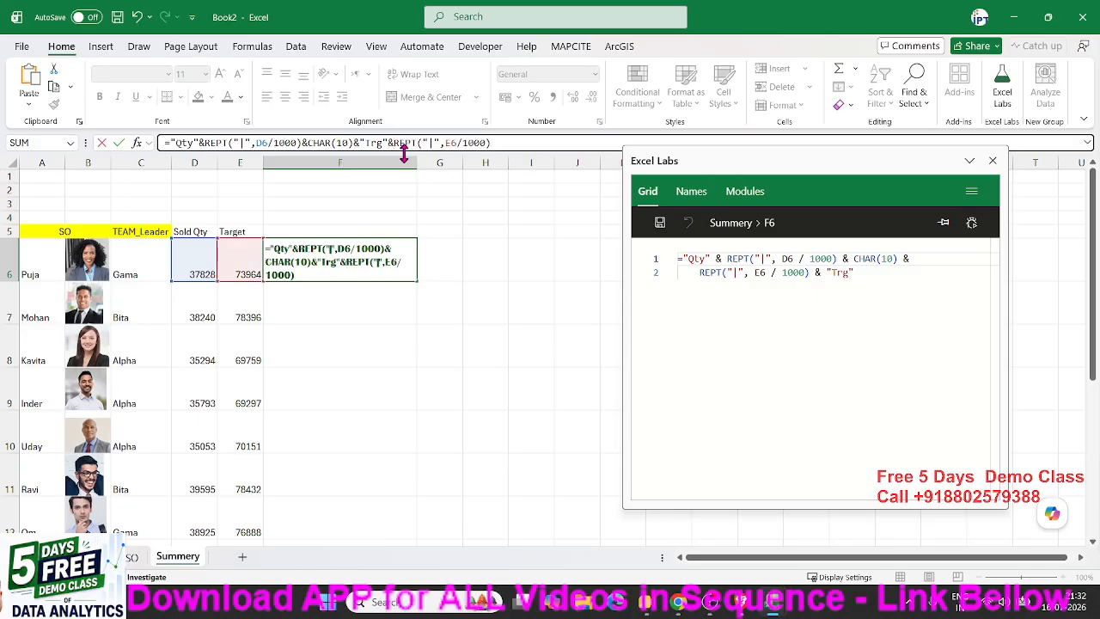
key(Return)
key(Up)
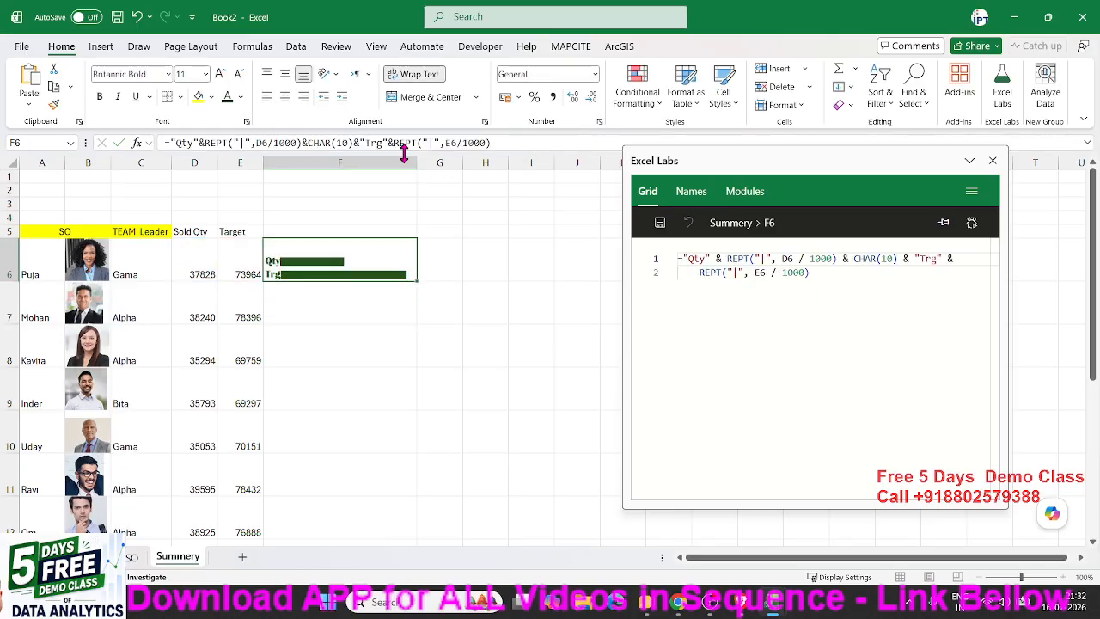
click(284, 289)
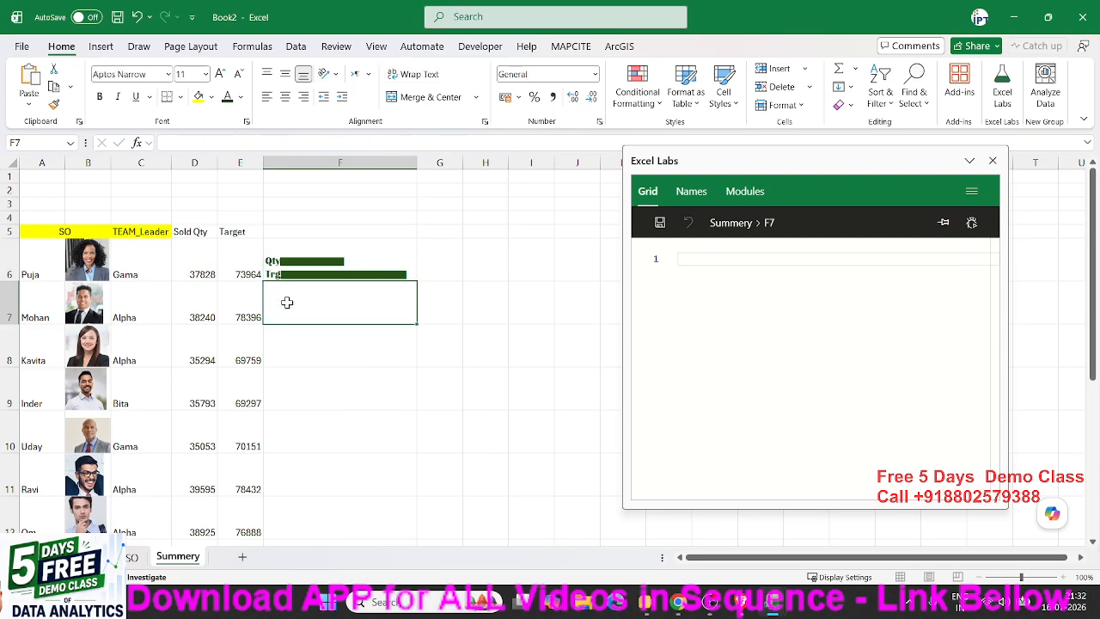
click(283, 273)
click(233, 276)
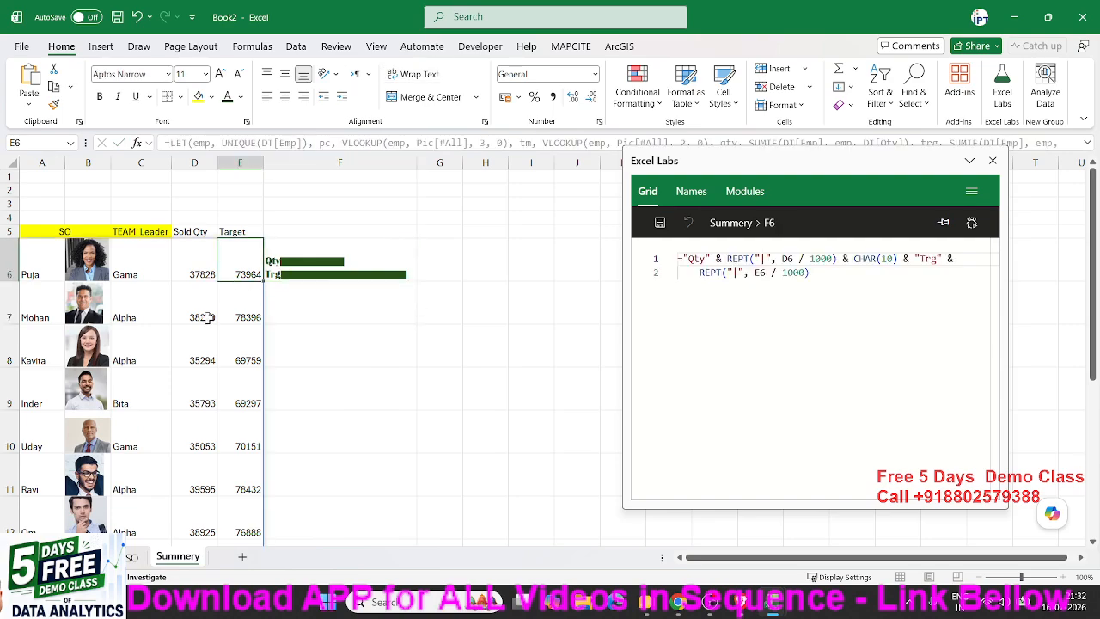
click(192, 274)
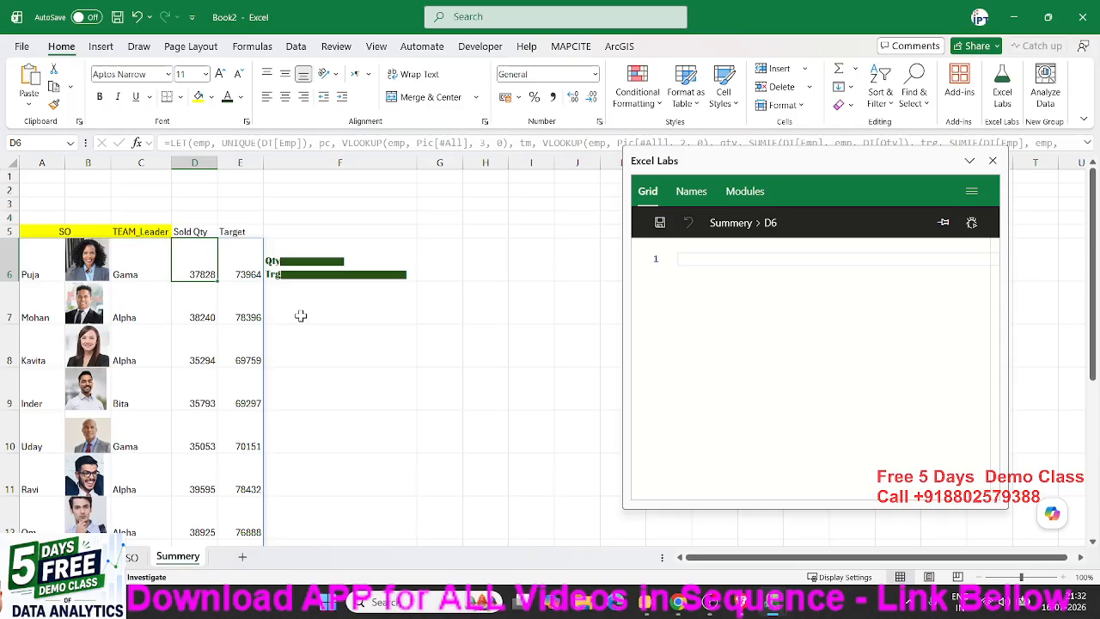
click(299, 275)
click(308, 289)
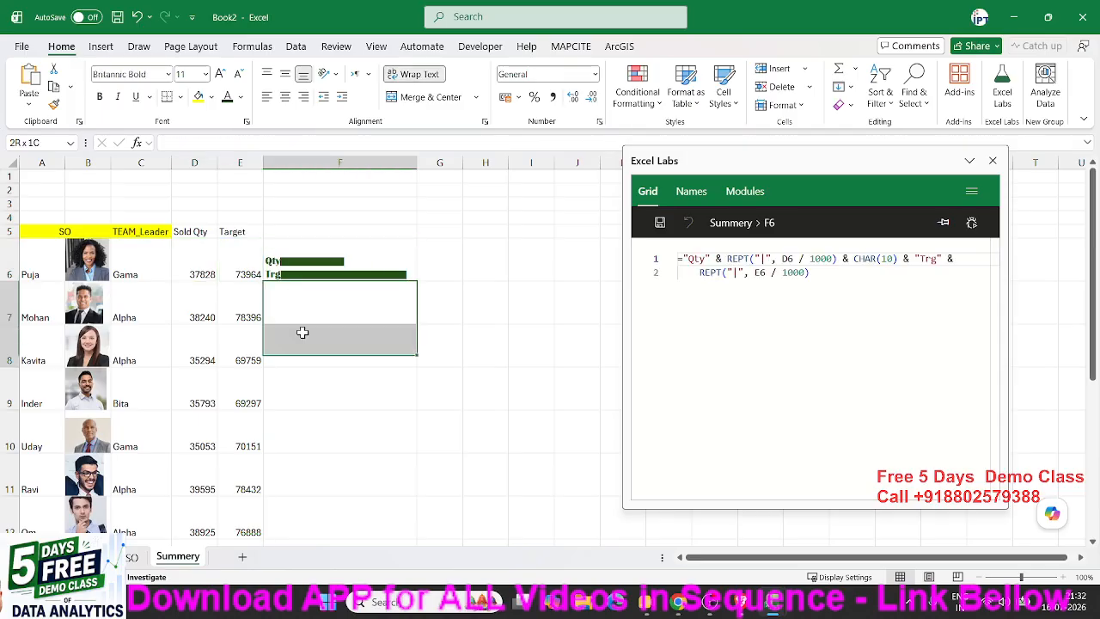
key(shift+Down)
Step: Copy the full F6 bar expression without its equals sign, leaving the cell's formula unedited
click(316, 275)
drag(491, 143, 169, 143)
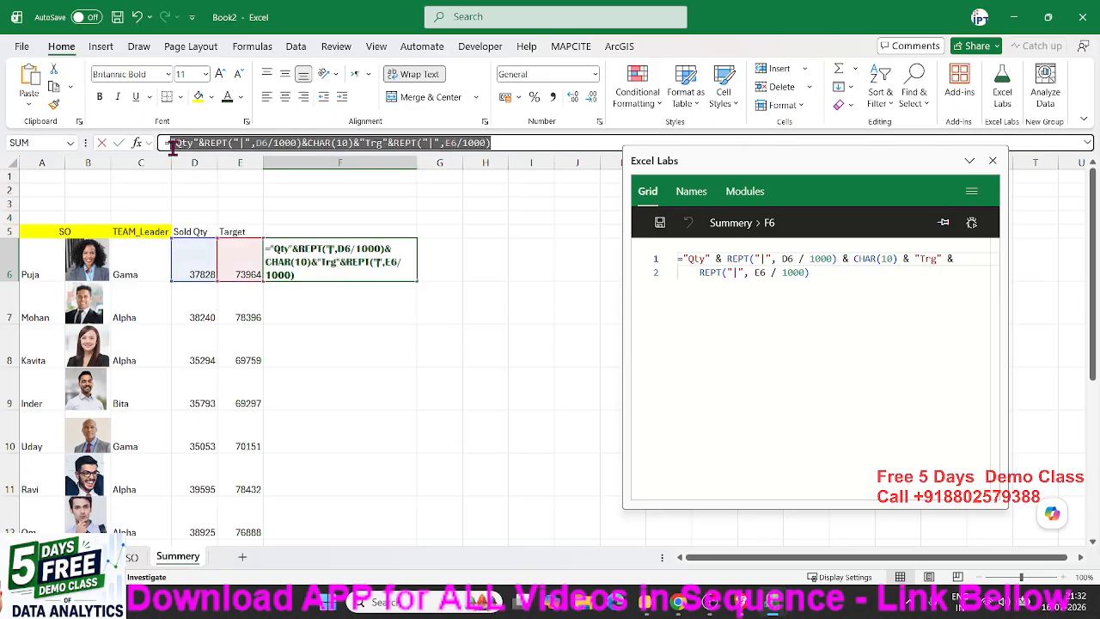
key(Escape)
Step: Open the LET formula of A6 in the Excel Labs editor and remove the closing parenthesis of HSTACK
click(48, 254)
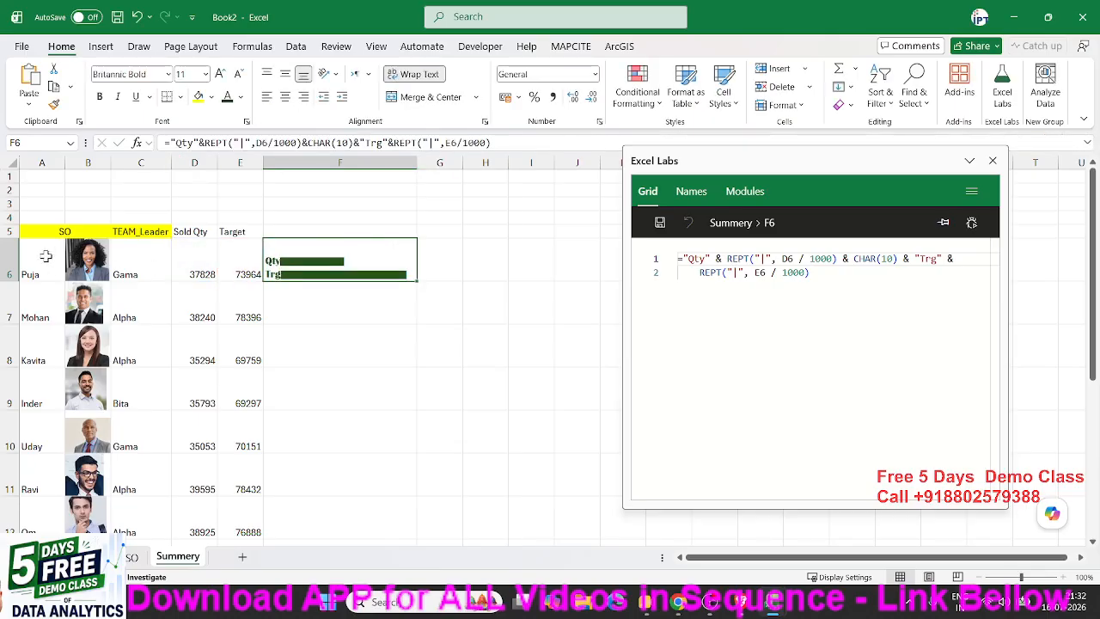
click(920, 329)
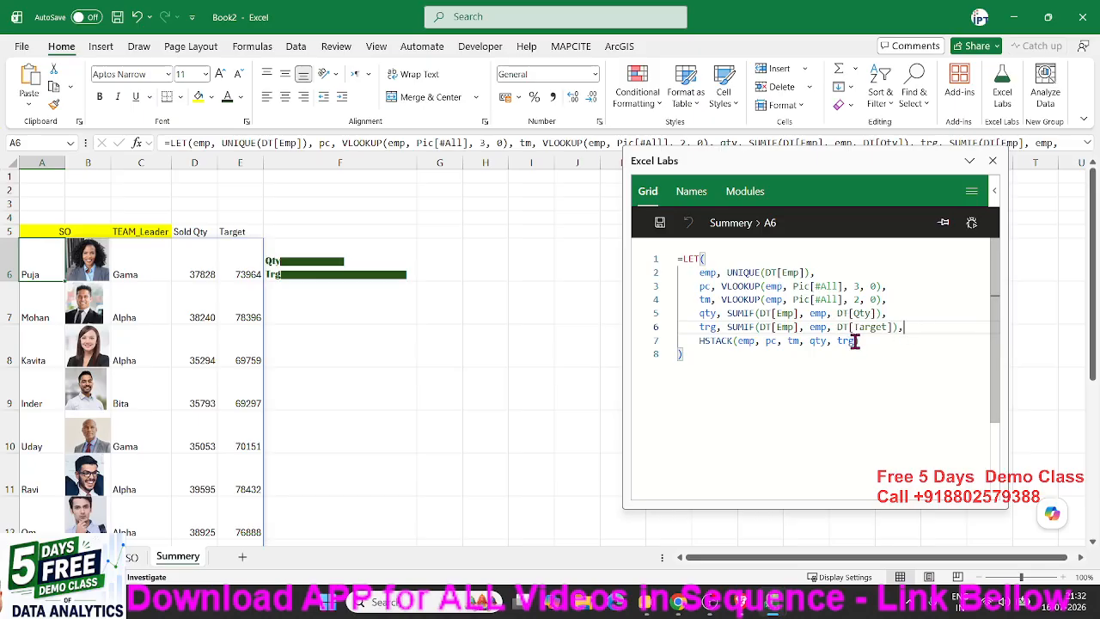
key(BackSpace)
text(,)
click(856, 343)
key(BackSpace)
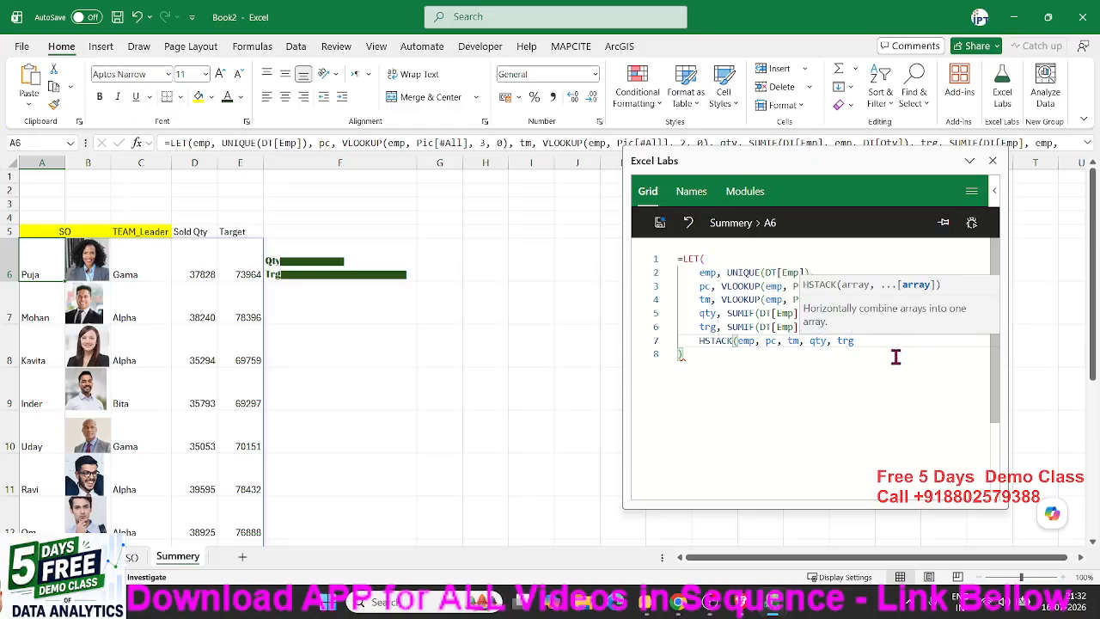
click(896, 365)
Step: Define a new variable bar on its own line after trg in the LET formula, using the copied REPT expression
click(917, 330)
text(,)
key(Return)
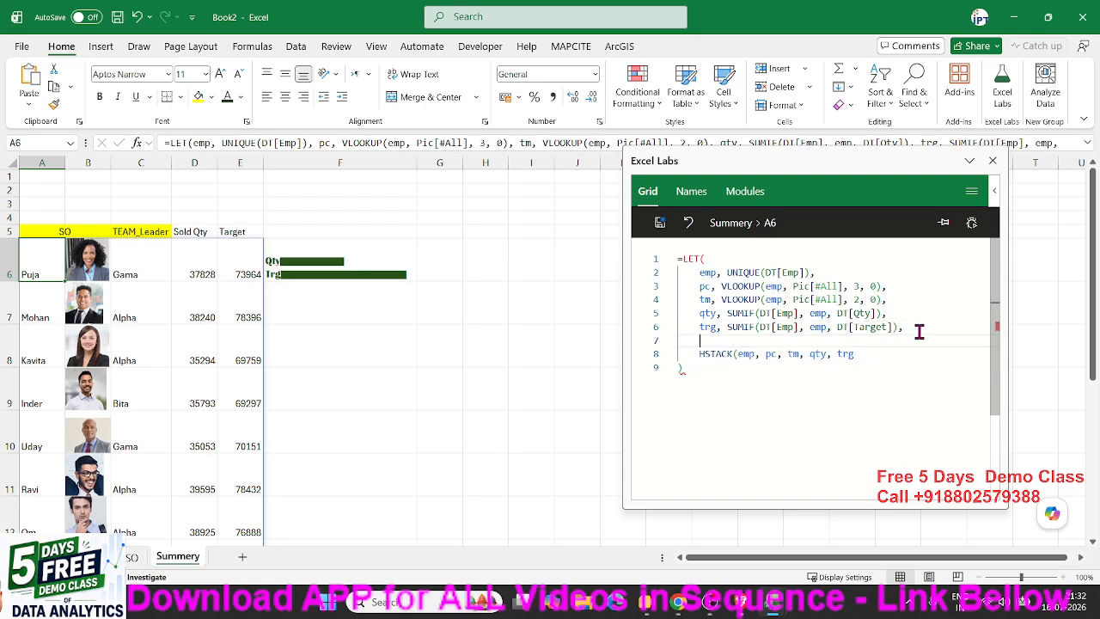
text(bar,)
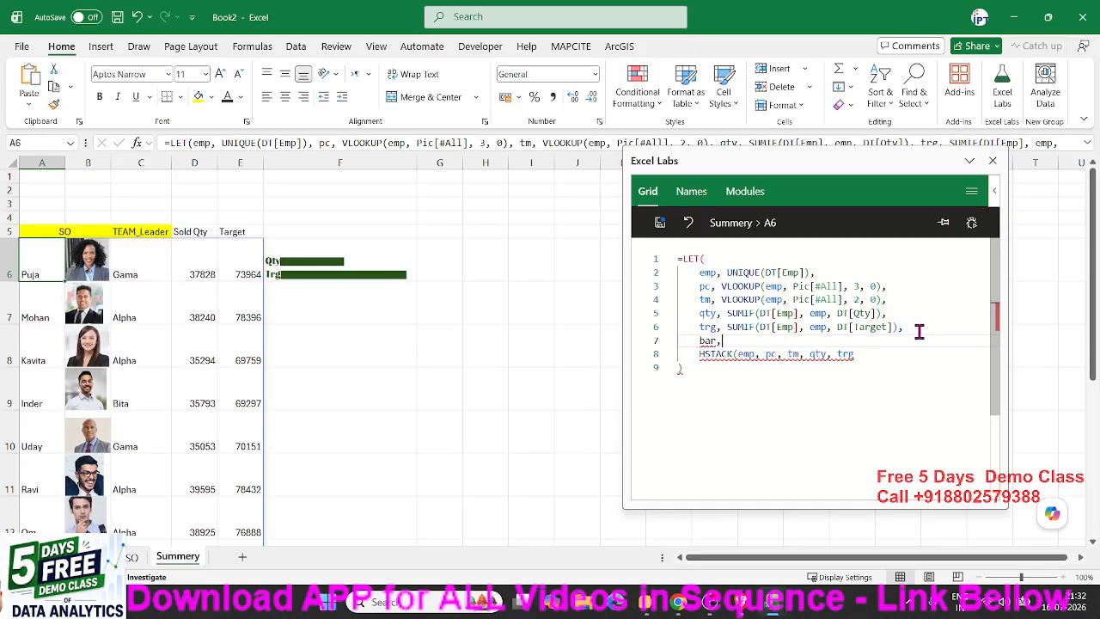
key(ctrl+v)
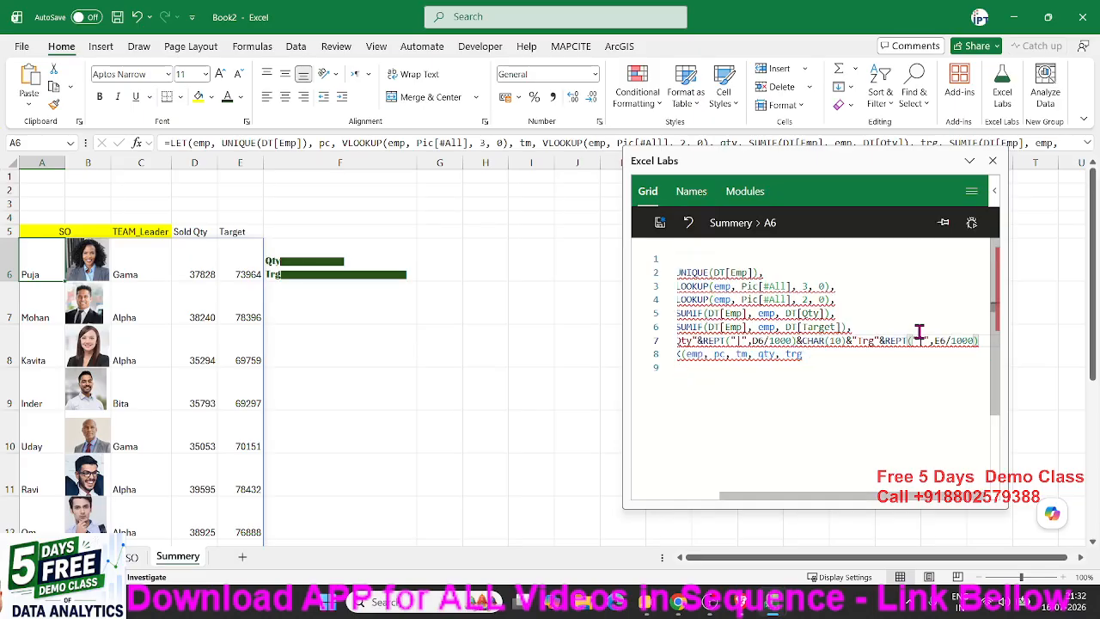
text(,)
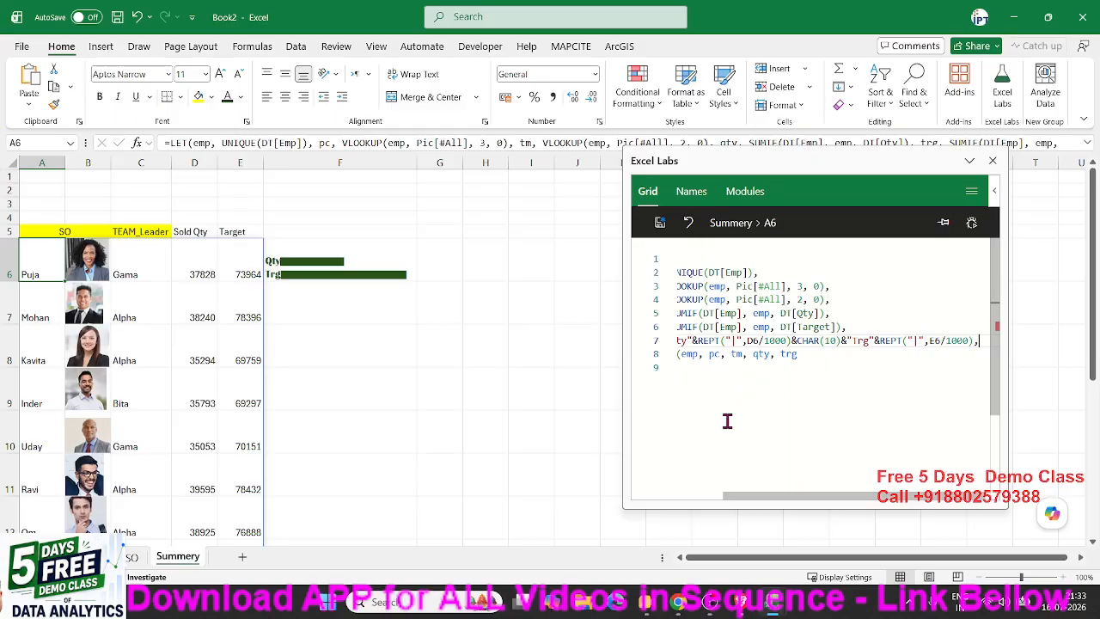
Step: Enlarge the Excel Labs pane and replace D6 with qty in the first REPT of the bar variable
drag(623, 509, 592, 546)
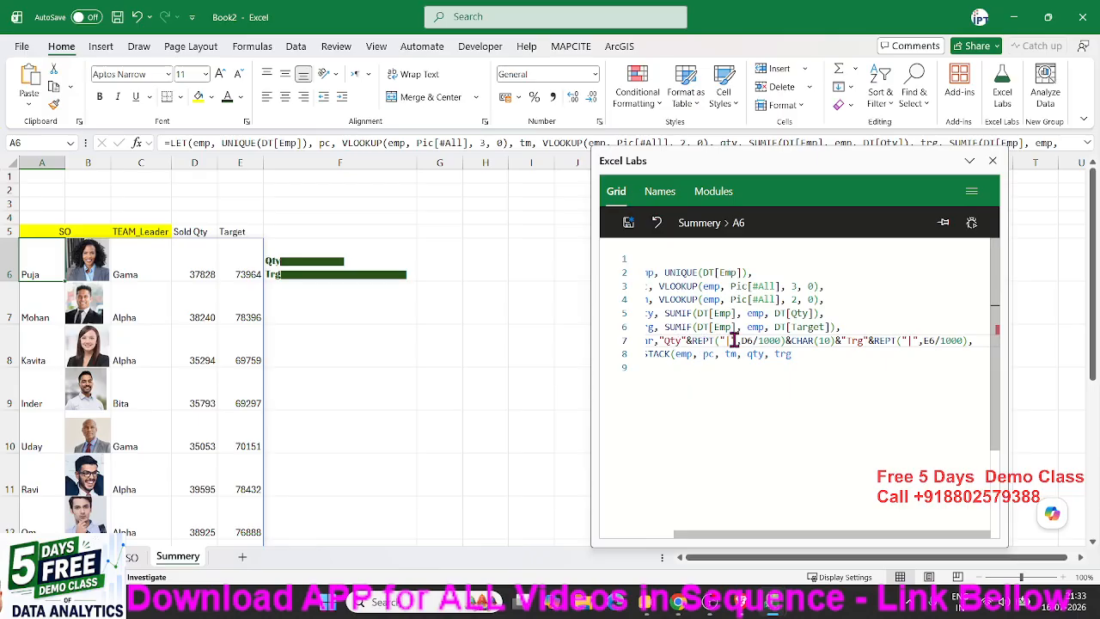
click(743, 340)
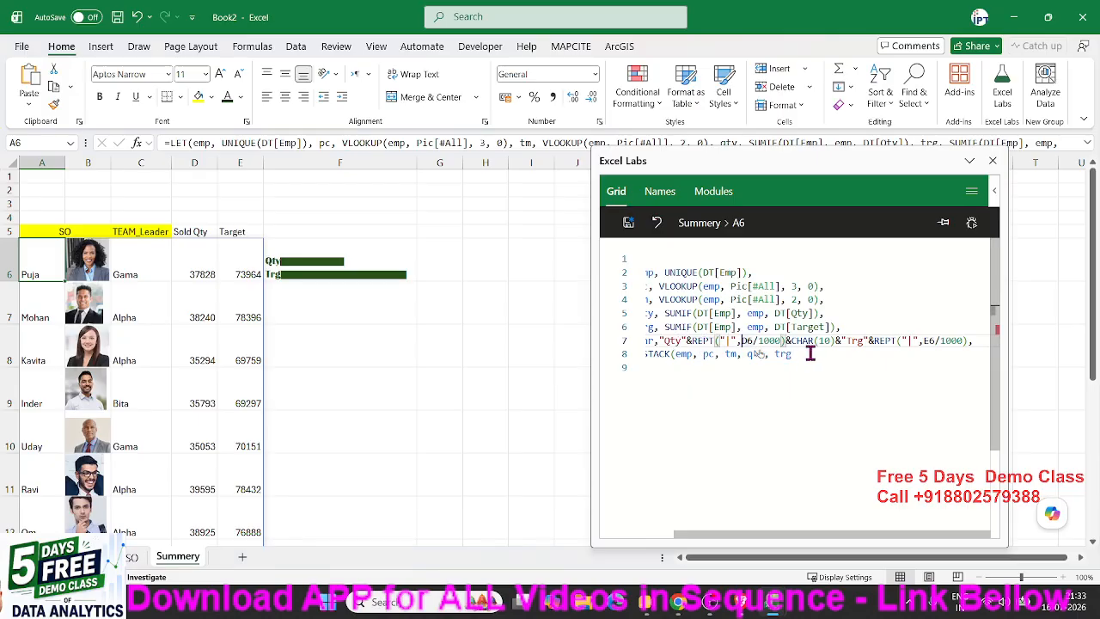
key(BackSpace)
key(BackSpace)
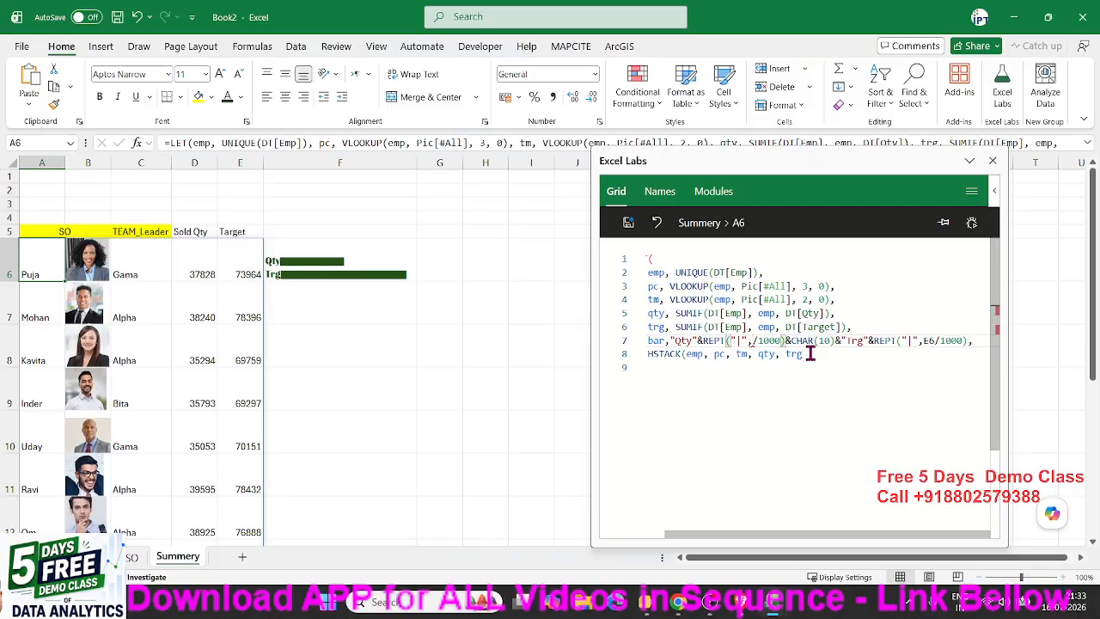
text(qty)
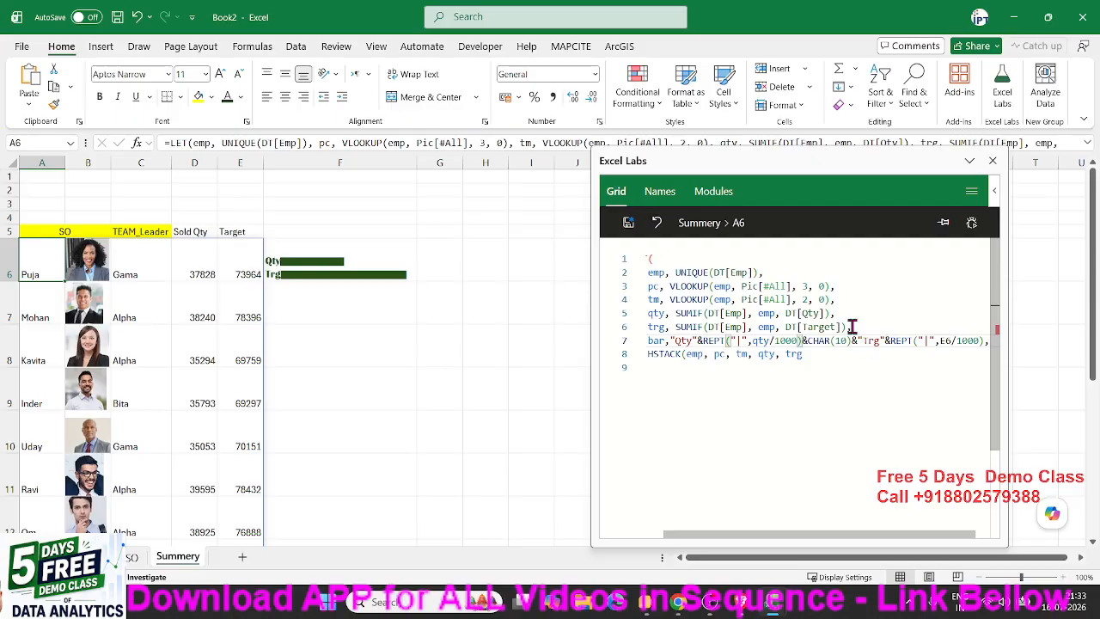
Step: Replace E6 with trg in the second REPT of the bar variable and return to the end of the HSTACK line
double_click(944, 340)
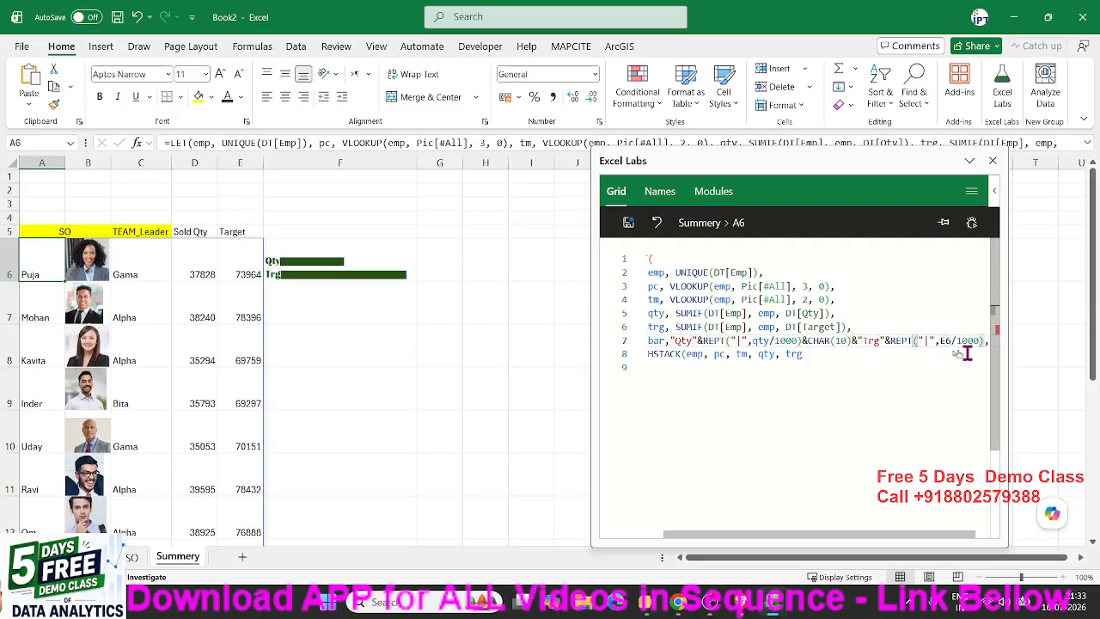
key(BackSpace)
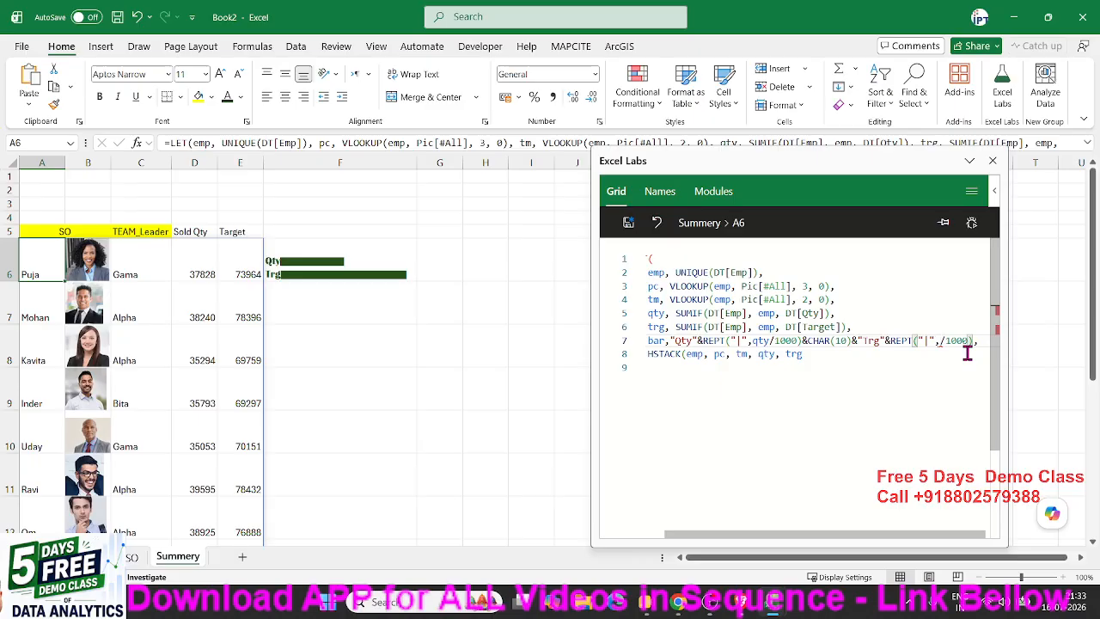
text(trg)
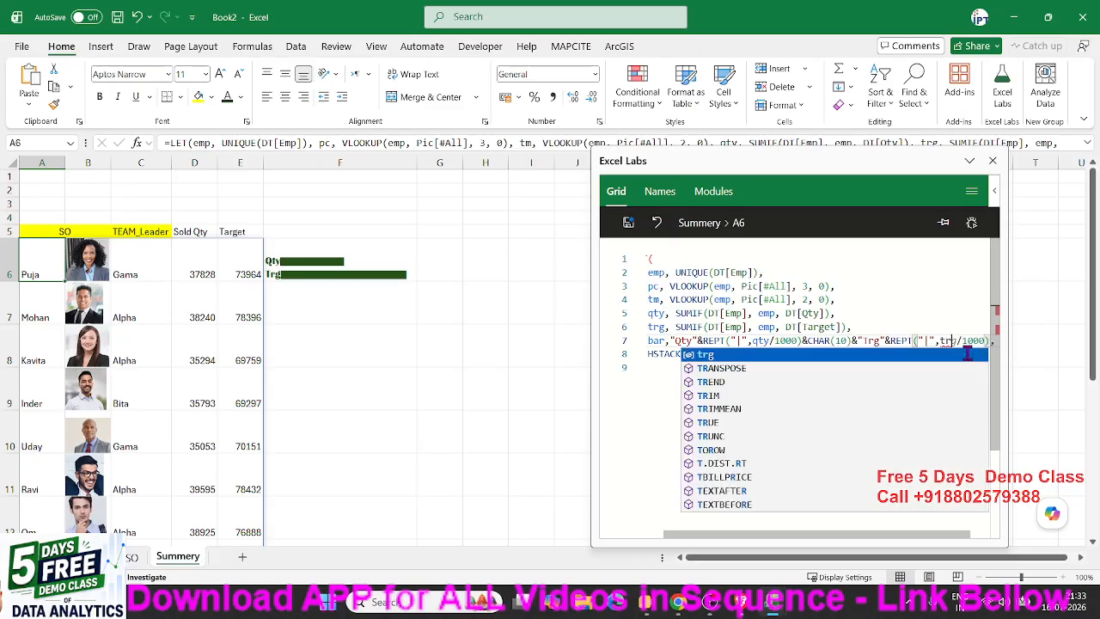
key(Escape)
click(820, 382)
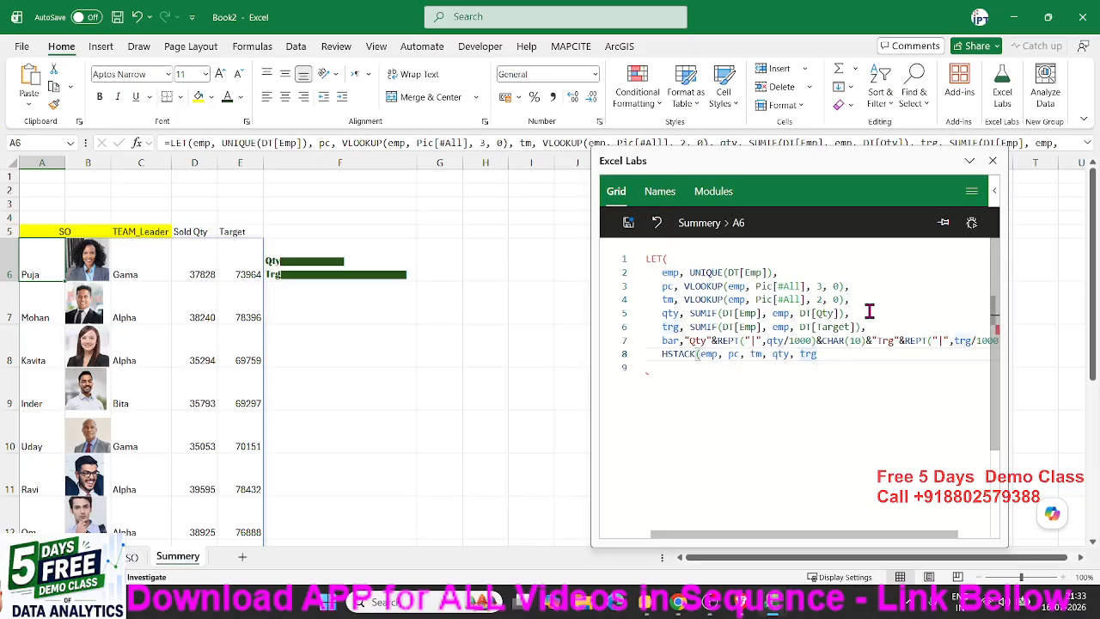
drag(915, 340, 988, 340)
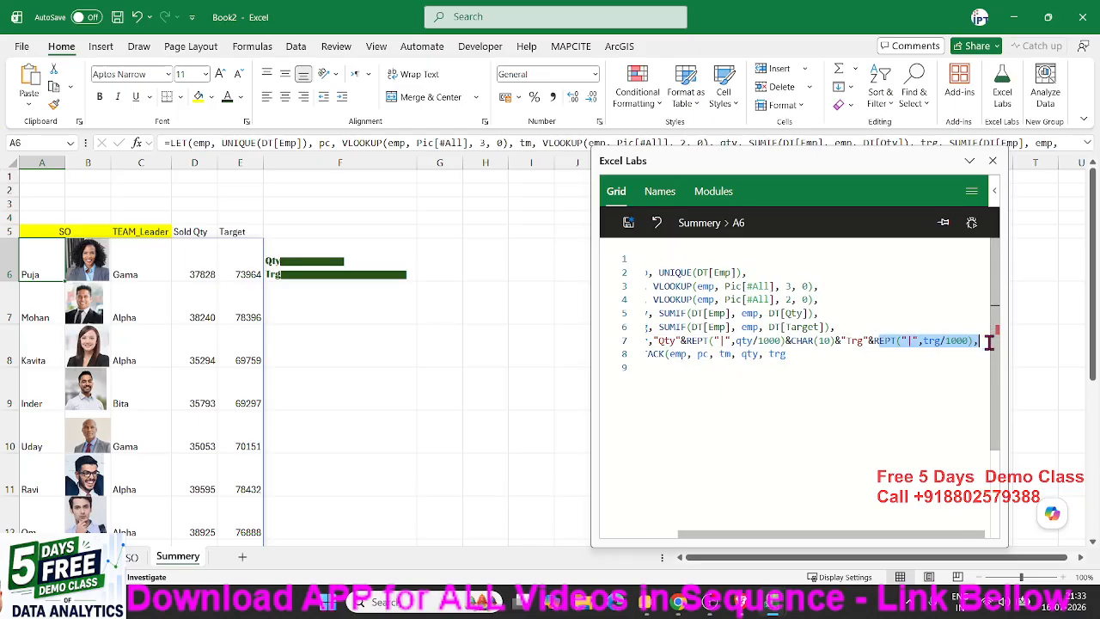
click(854, 360)
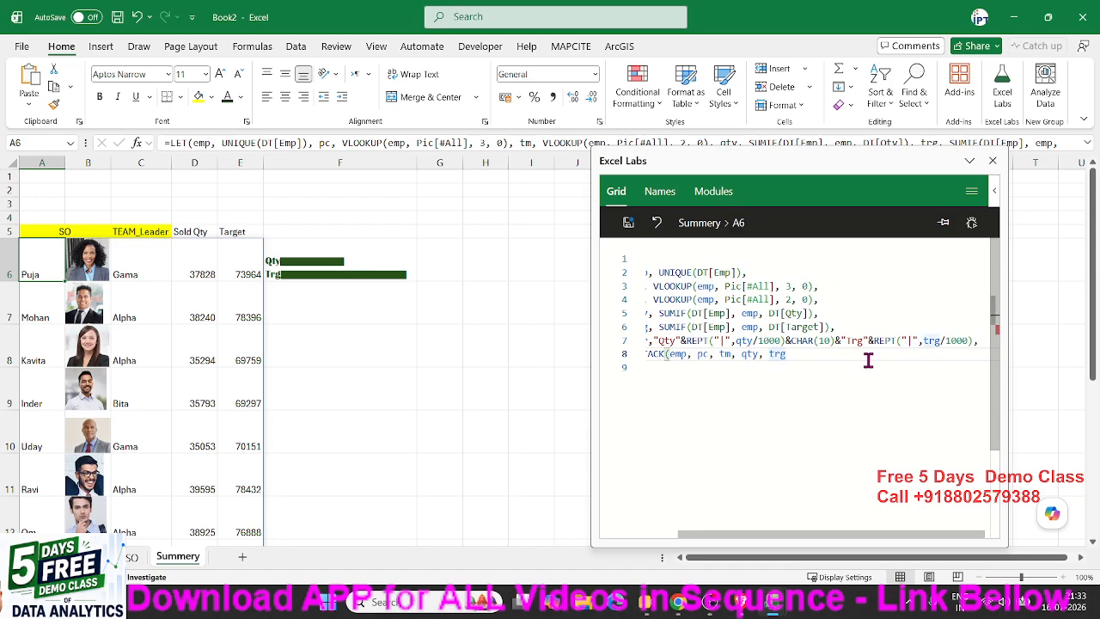
Step: Add bar as the last array of the HSTACK in the LET formula and close its parenthesis
text(,)
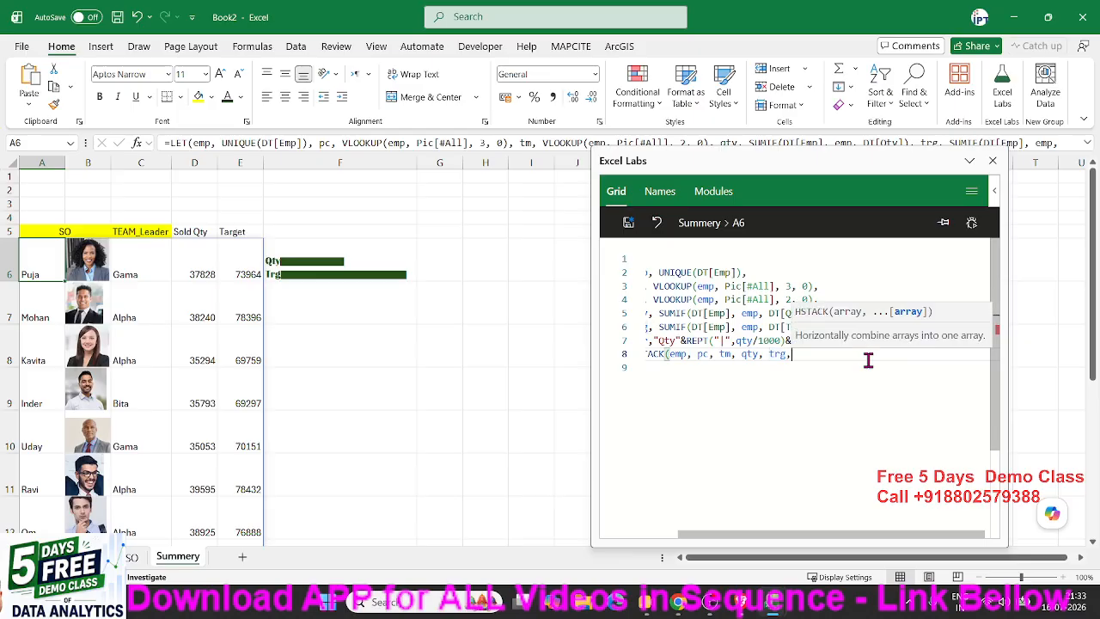
text(ba)
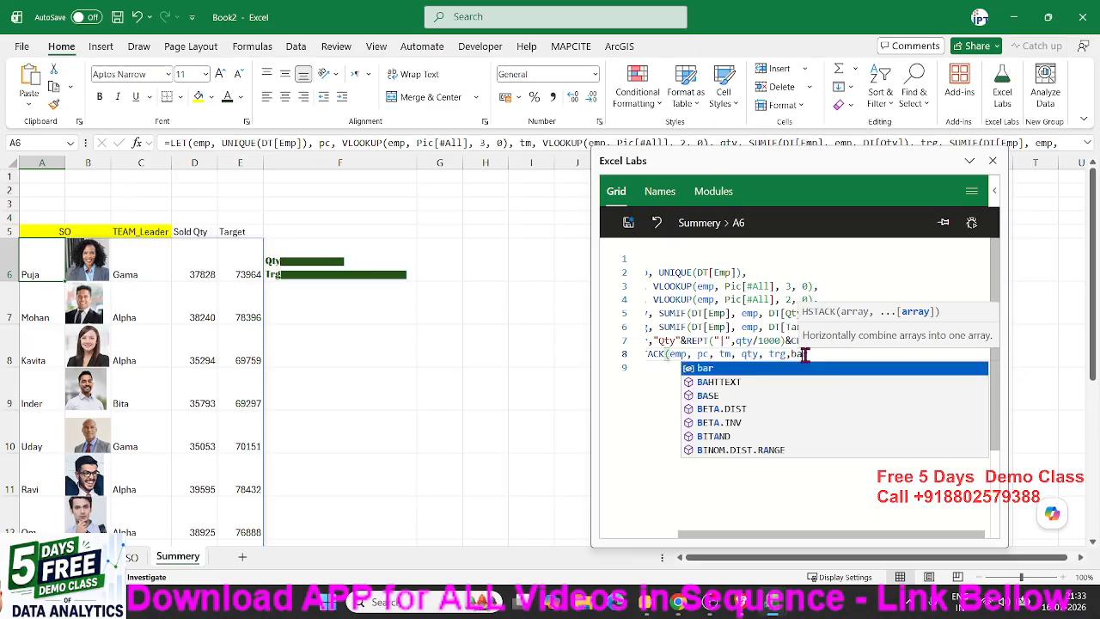
key(Escape)
text())
drag(708, 343, 653, 344)
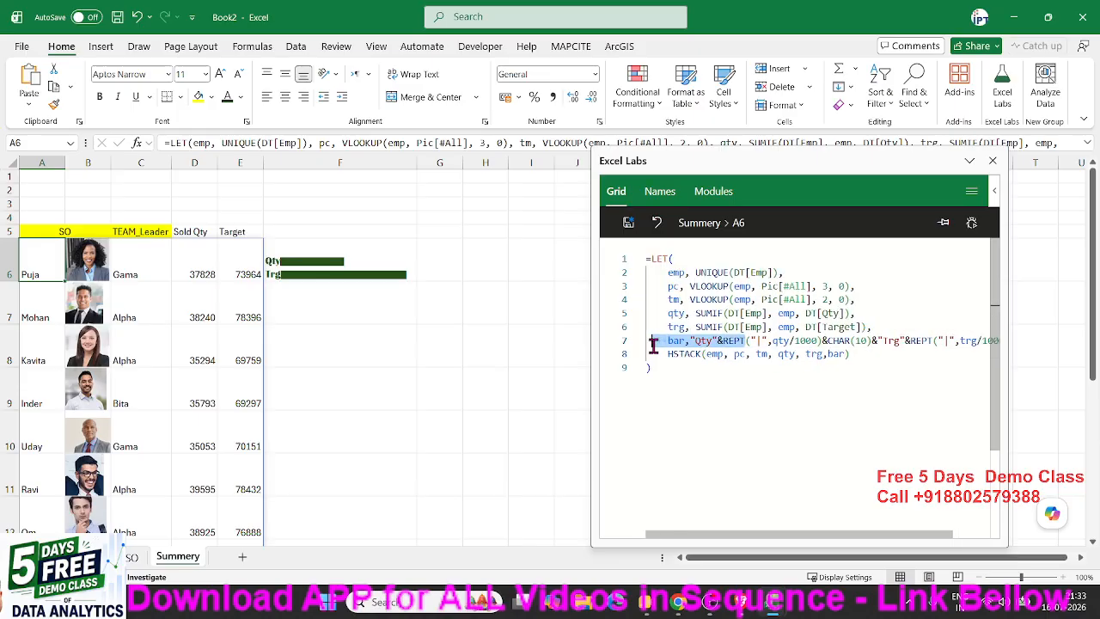
click(690, 372)
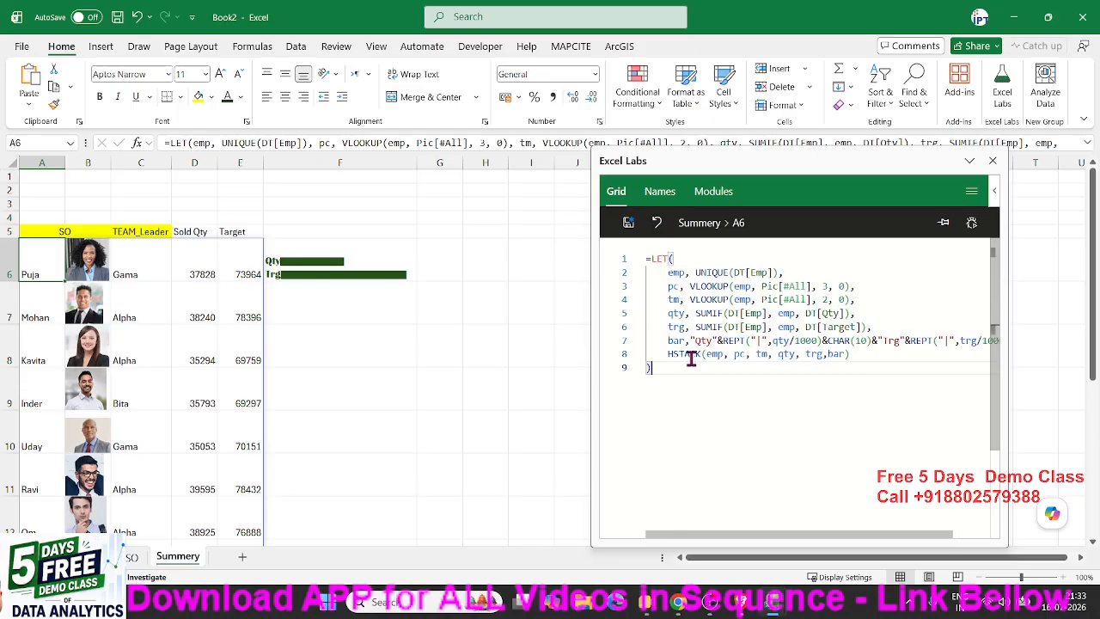
Step: Clear the old REPT formula from F6 and save the edited LET formula of A6 to the sheet
click(391, 262)
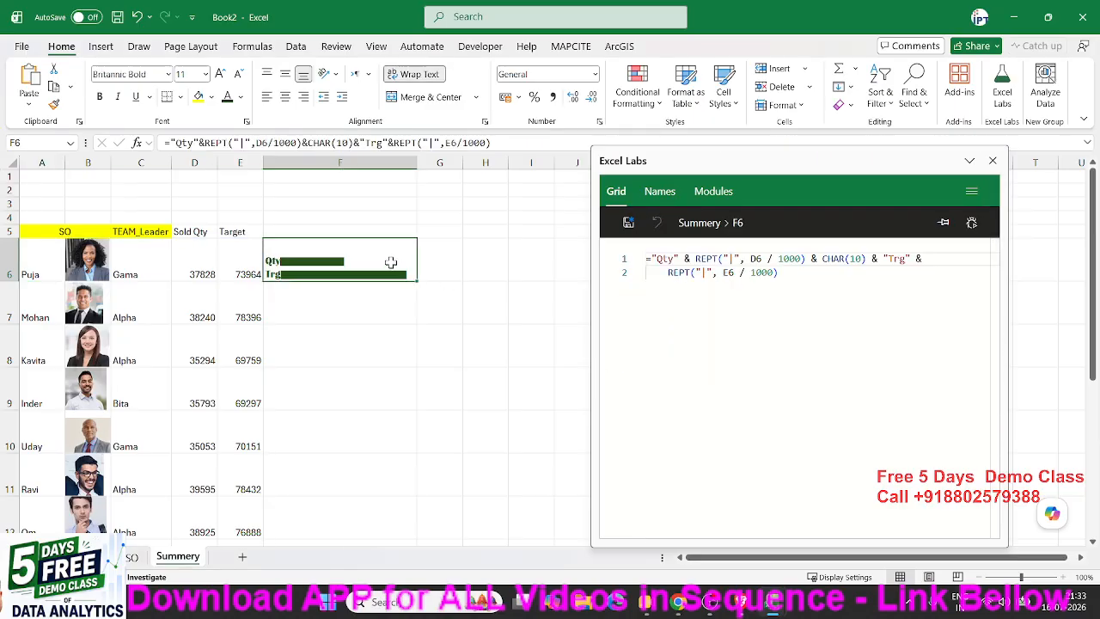
key(Delete)
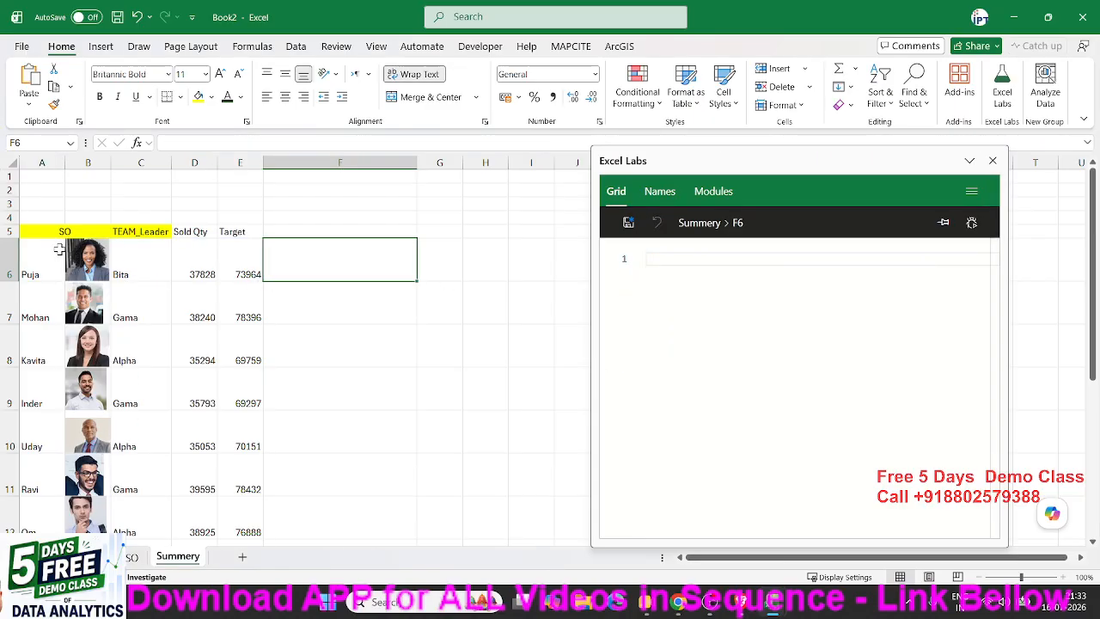
click(60, 247)
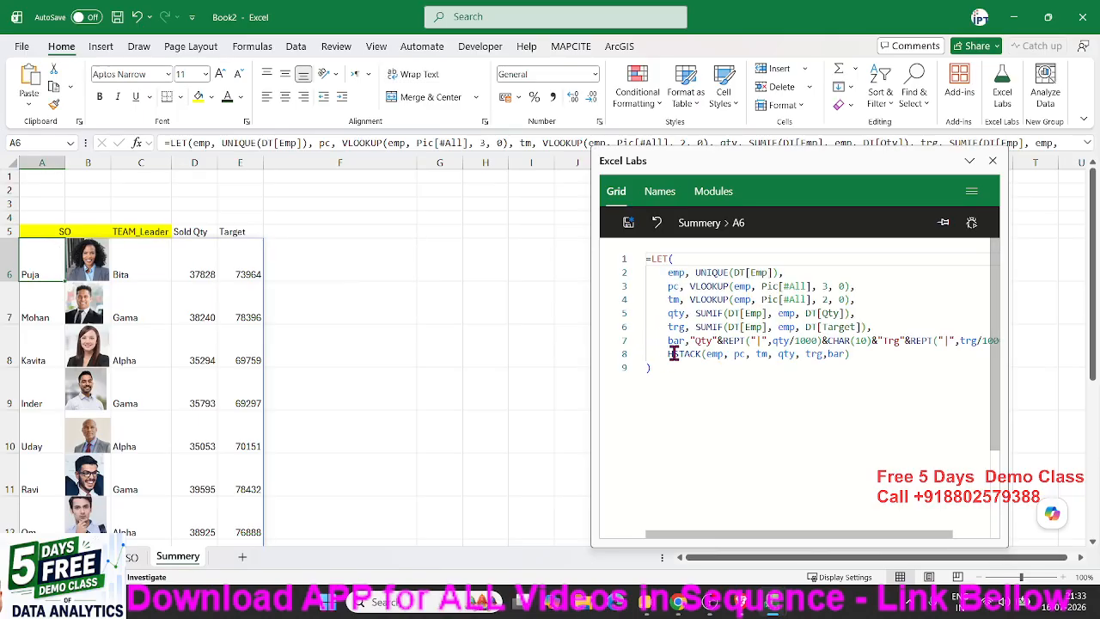
click(629, 225)
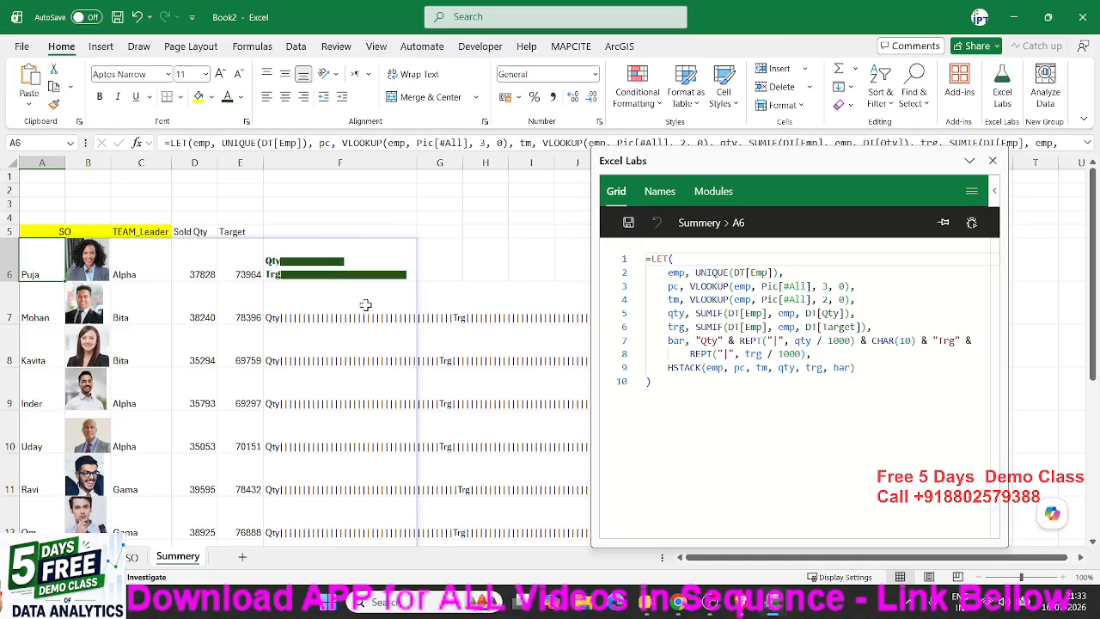
Step: Select the spilled bar cells from F6 down to F17
click(323, 271)
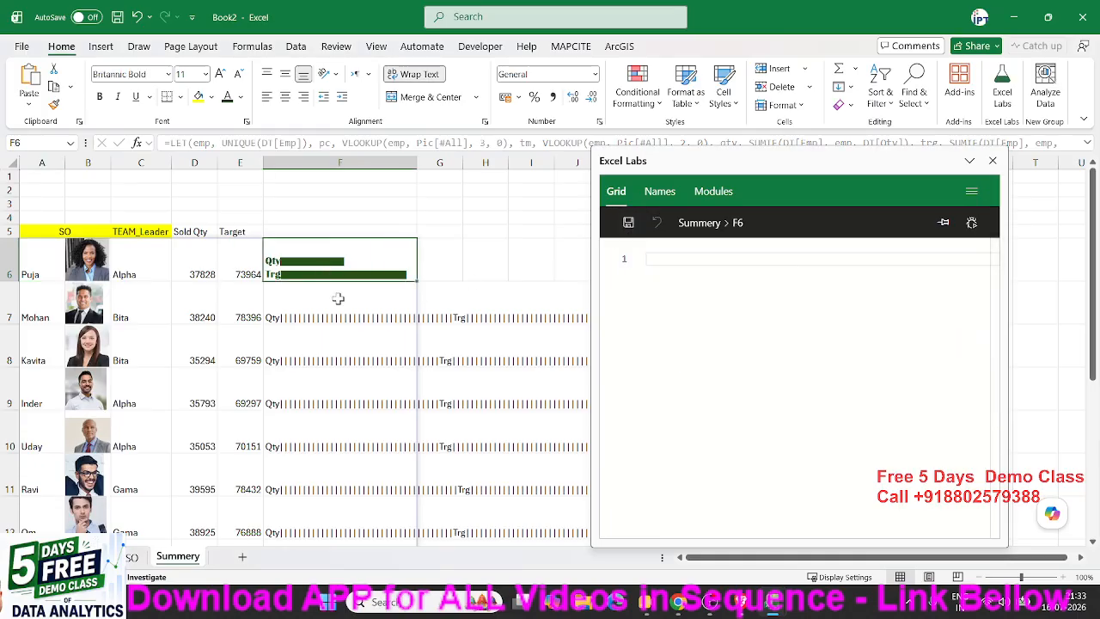
key(ctrl+shift+Down)
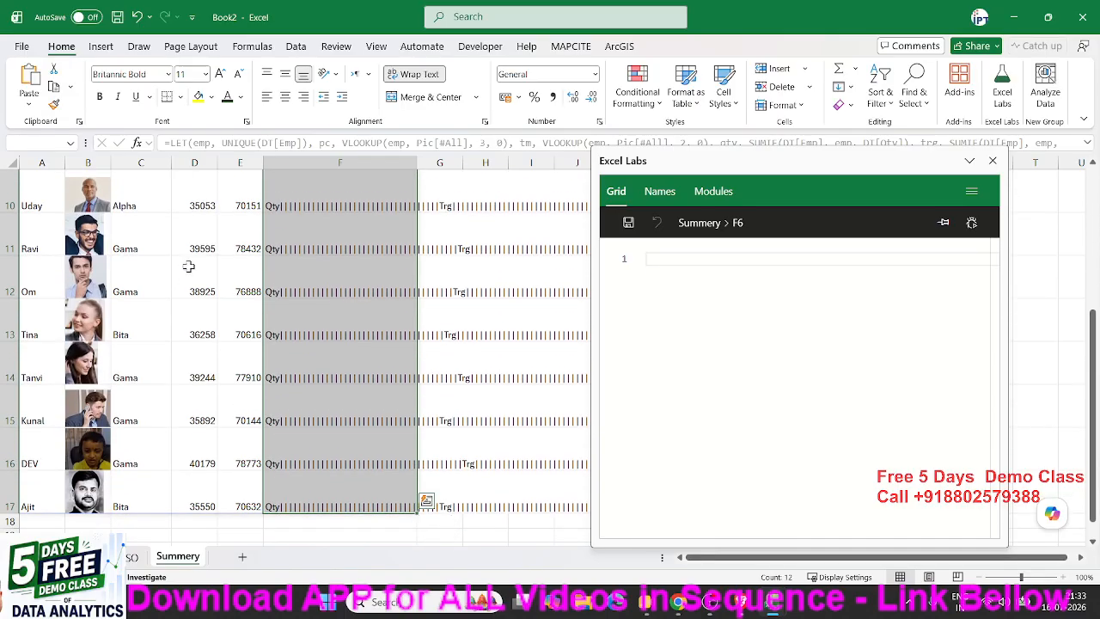